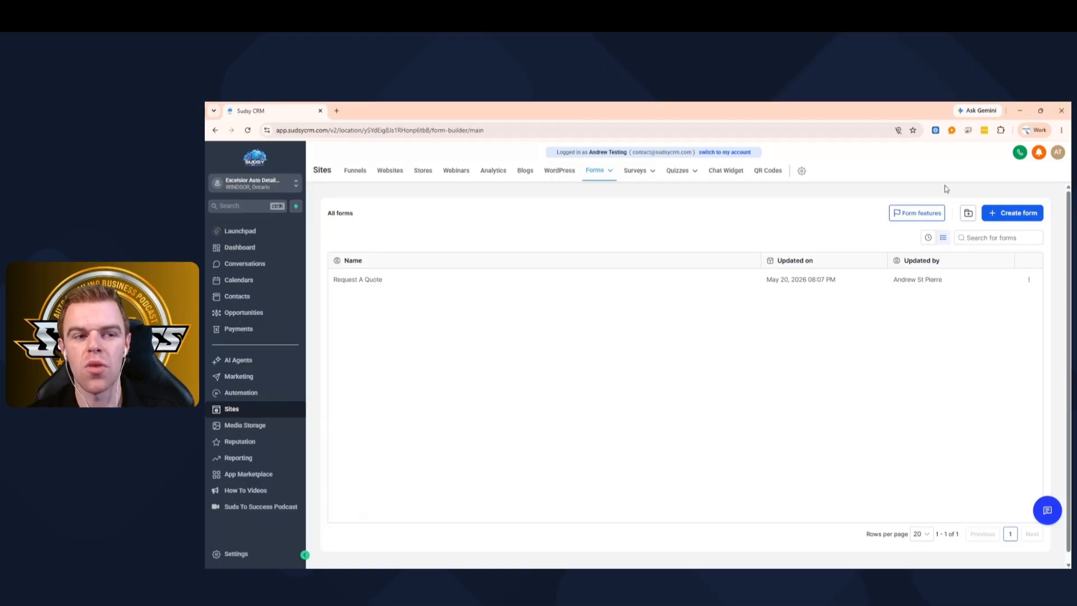
- Create a new blank form from scratch and close the element list
{"action": "left_click", "coordinate": [995, 217]}
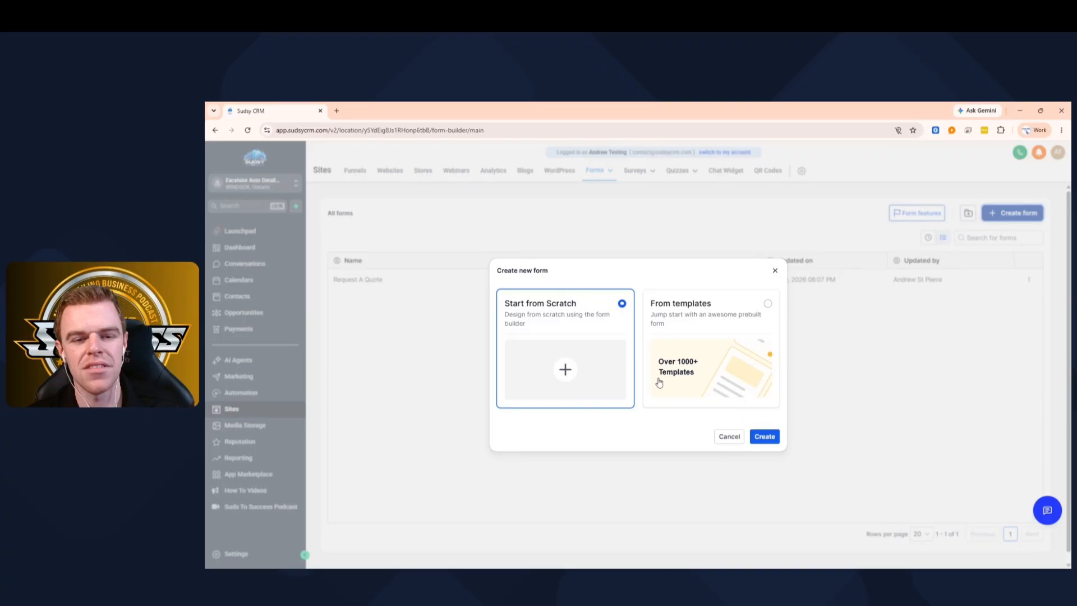
{"action": "left_click", "coordinate": [764, 437]}
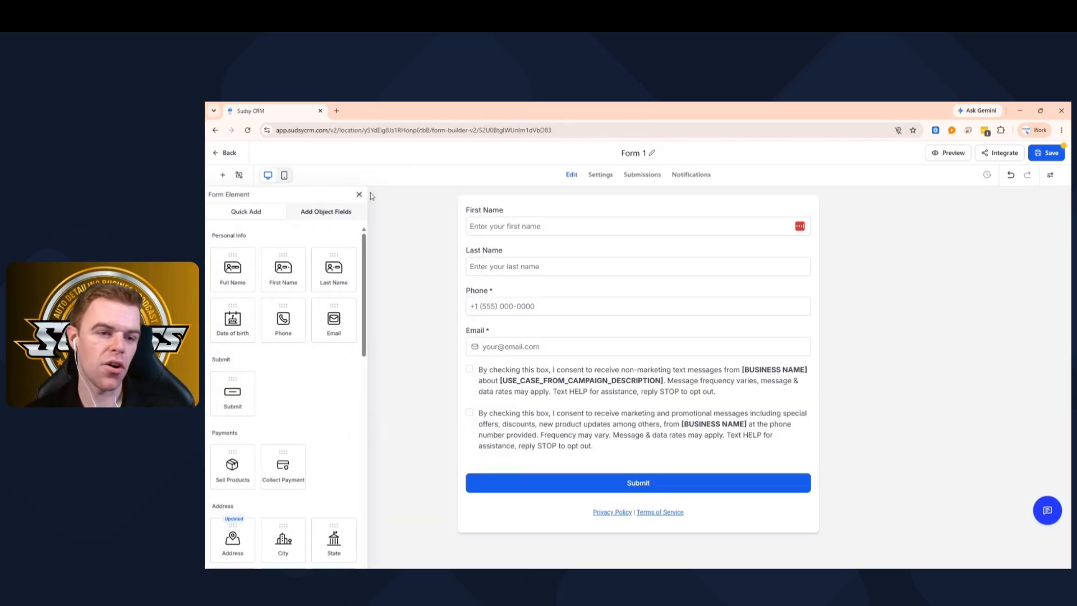
{"action": "left_click", "coordinate": [360, 195]}
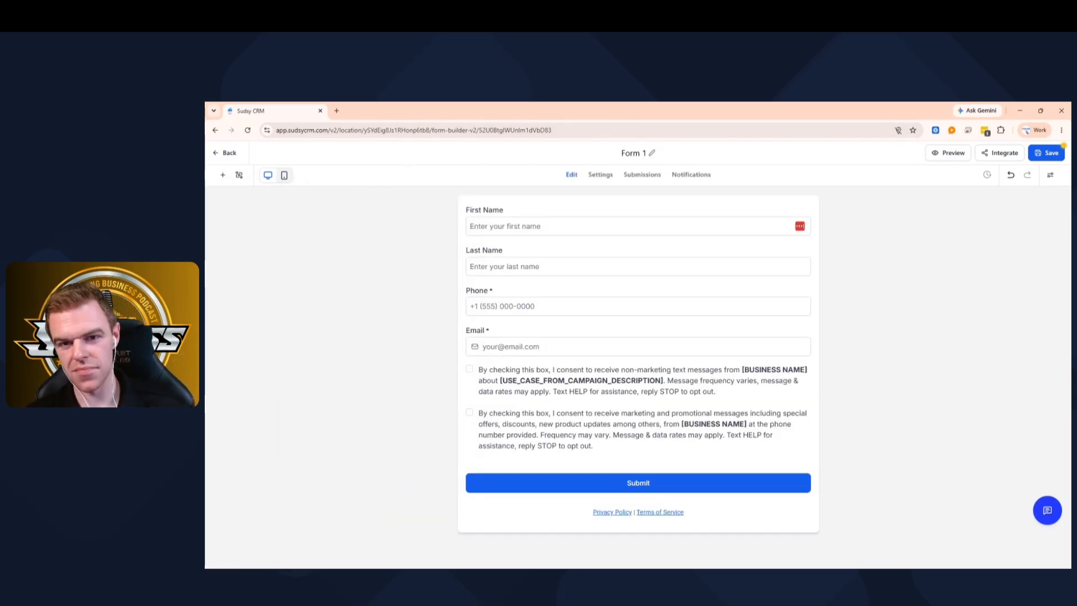
- Rename the form's title to 'Quote Form'
{"action": "left_click", "coordinate": [628, 153]}
{"action": "key", "text": "ctrl+a"}
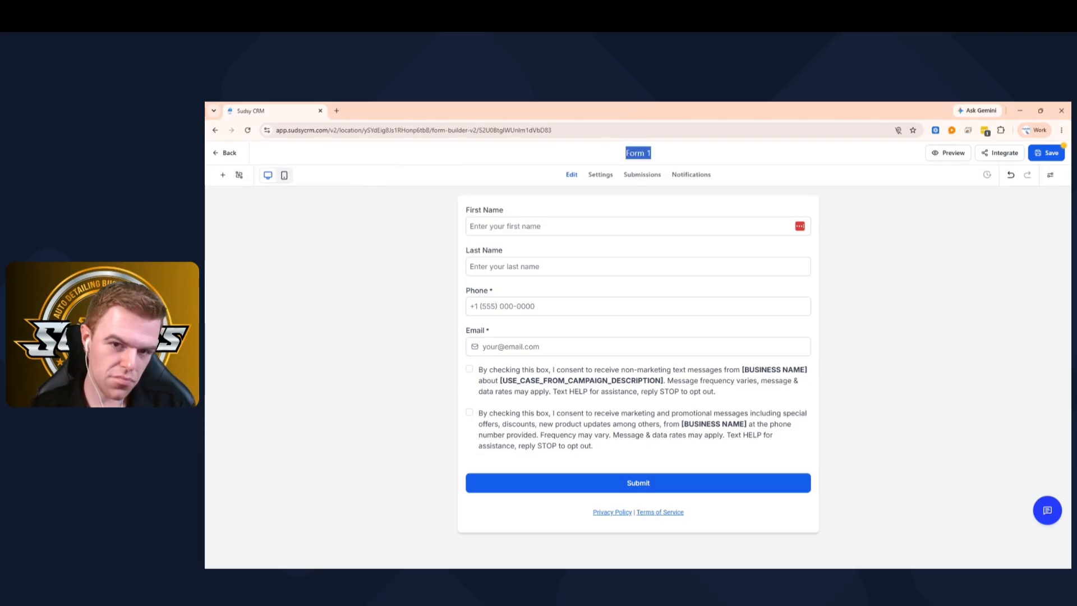
{"action": "key", "text": "BackSpace"}
{"action": "type", "text": "Delault Form"}
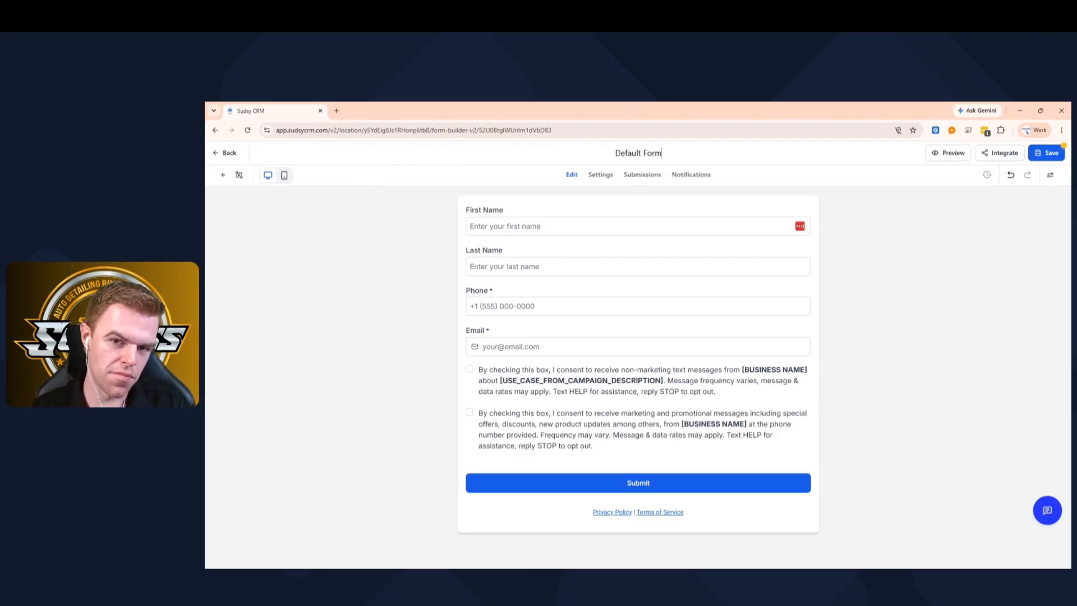
{"action": "key", "text": "BackSpace"}
{"action": "key", "text": "BackSpace"}
{"action": "key", "text": "BackSpace"}
{"action": "key", "text": "BackSpace"}
{"action": "key", "text": "BackSpace"}
{"action": "key", "text": "BackSpace"}
{"action": "key", "text": "BackSpace"}
{"action": "key", "text": "BackSpace"}
{"action": "key", "text": "BackSpace"}
{"action": "key", "text": "BackSpace"}
{"action": "key", "text": "BackSpace"}
{"action": "key", "text": "BackSpace"}
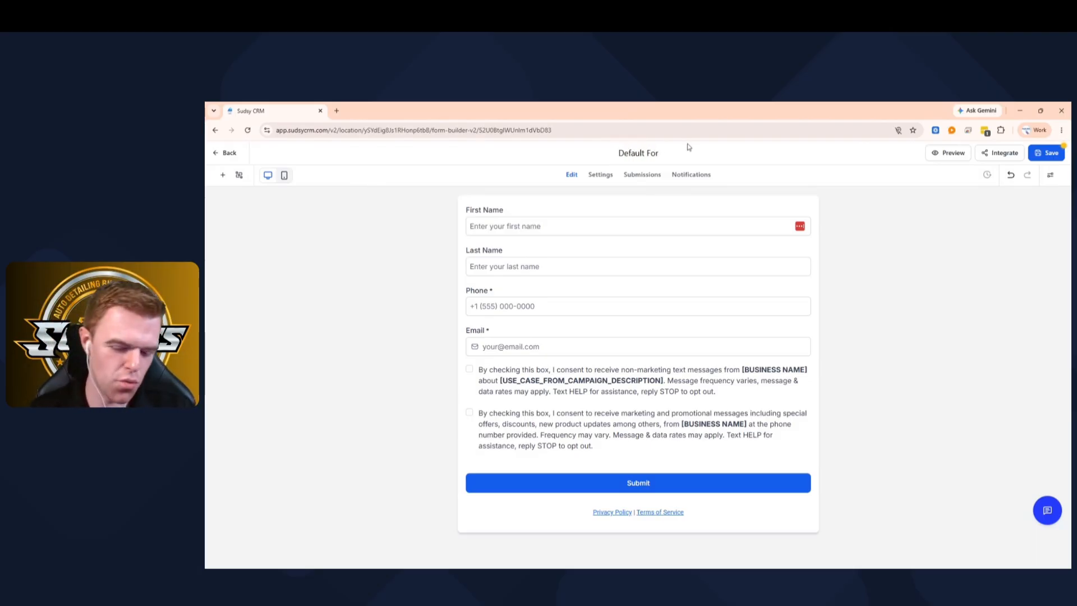
{"action": "type", "text": "Qu"}
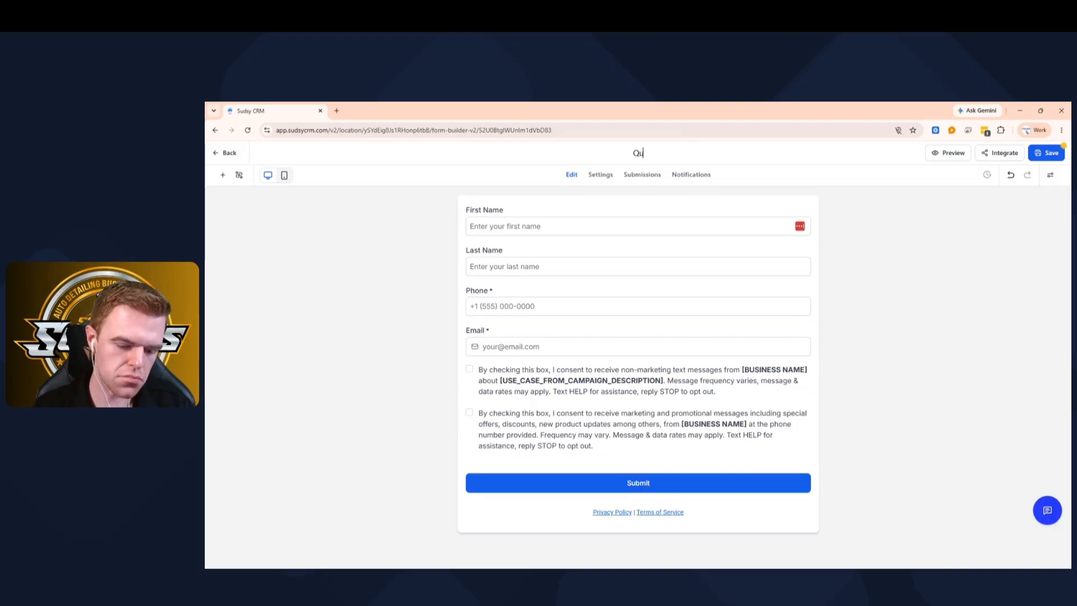
{"action": "type", "text": "ote Form"}
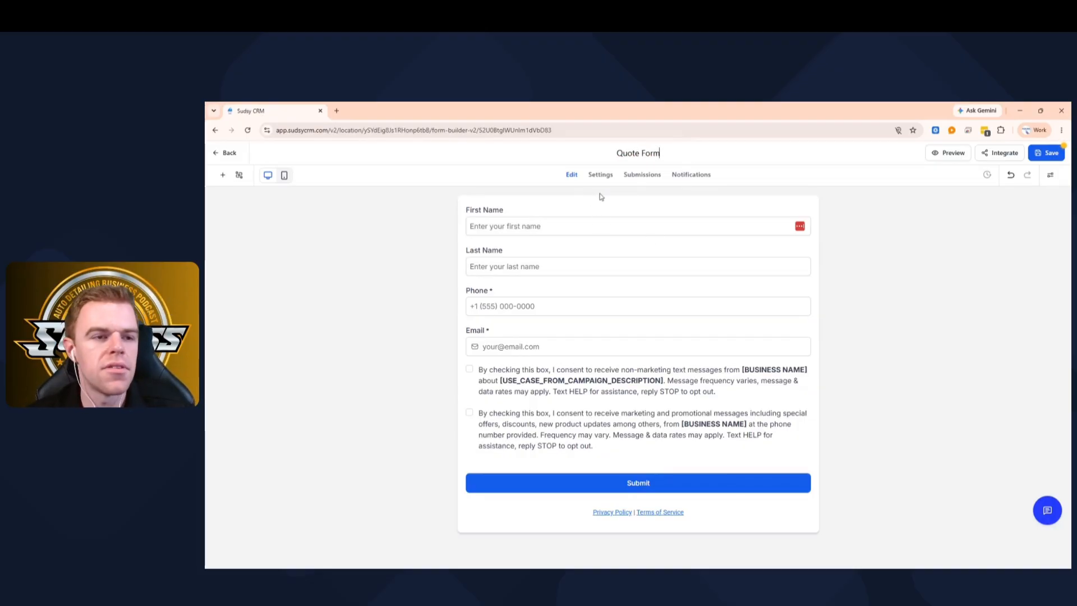
{"action": "left_click", "coordinate": [222, 176]}
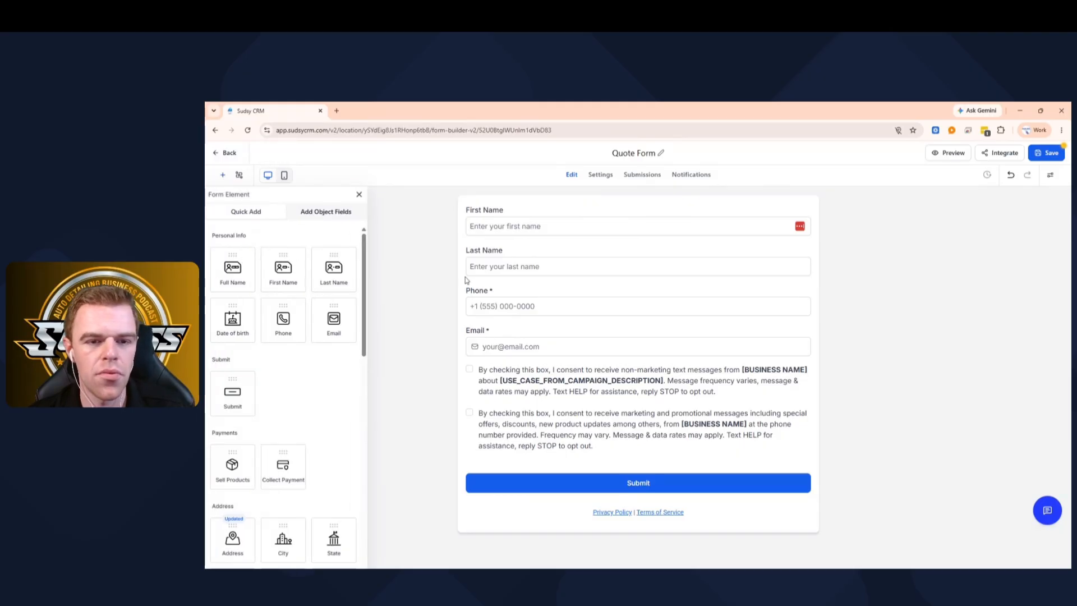
- Make the First Name and Last Name fields required
{"action": "left_click", "coordinate": [505, 226]}
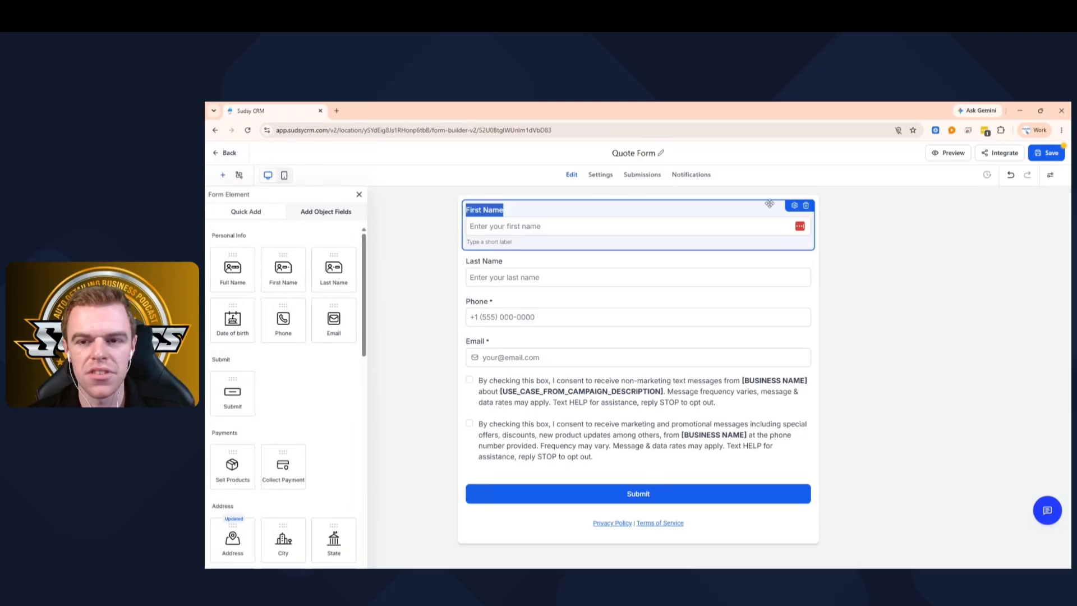
{"action": "left_click", "coordinate": [795, 205]}
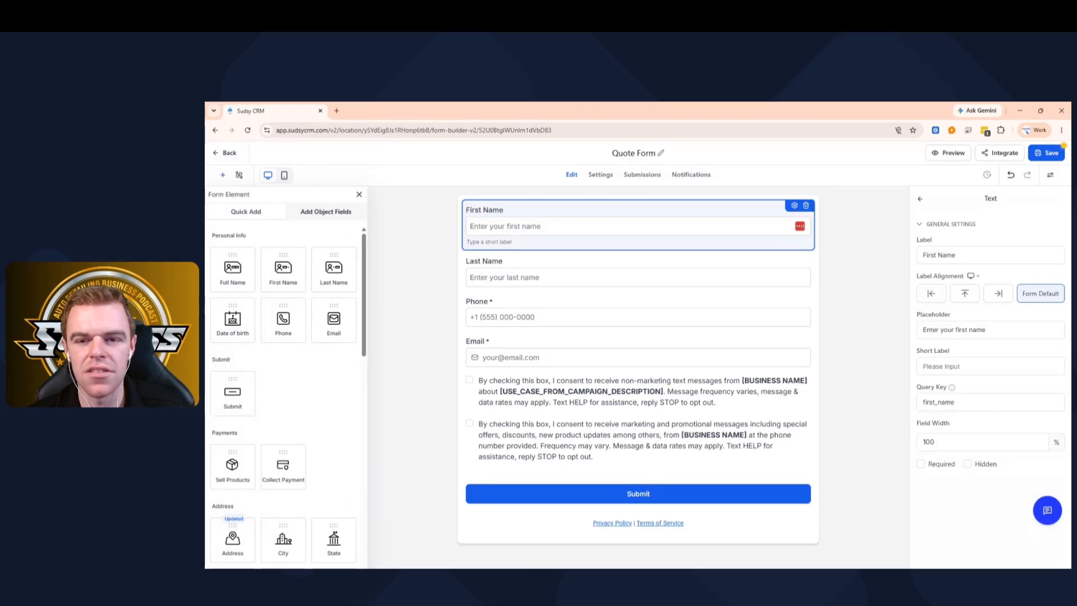
{"action": "left_click", "coordinate": [921, 465]}
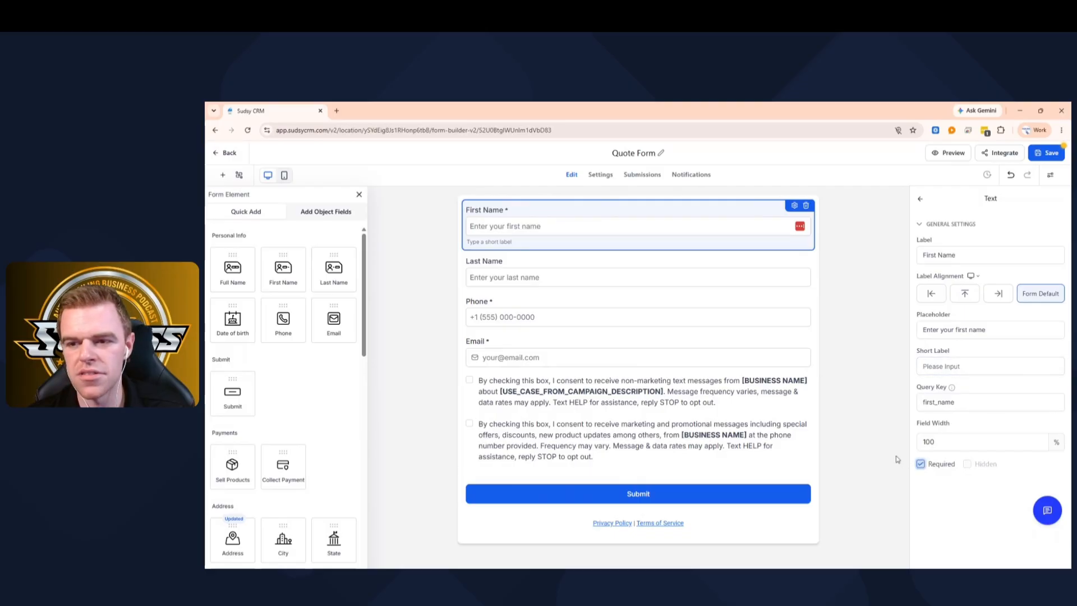
{"action": "left_click", "coordinate": [560, 264]}
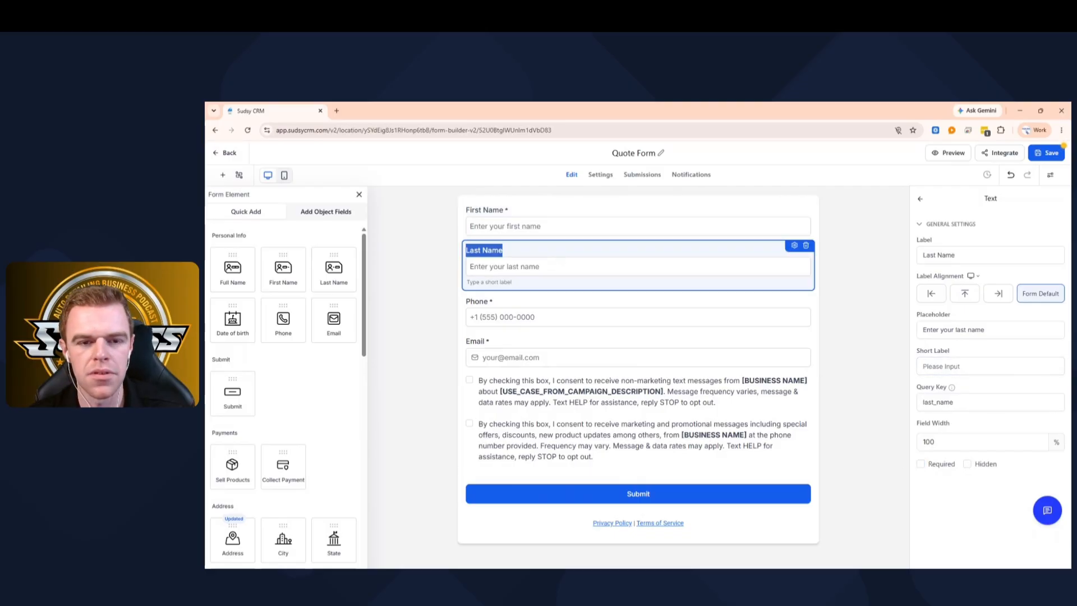
{"action": "left_click", "coordinate": [921, 464]}
{"action": "left_click", "coordinate": [529, 302]}
{"action": "left_click", "coordinate": [543, 358]}
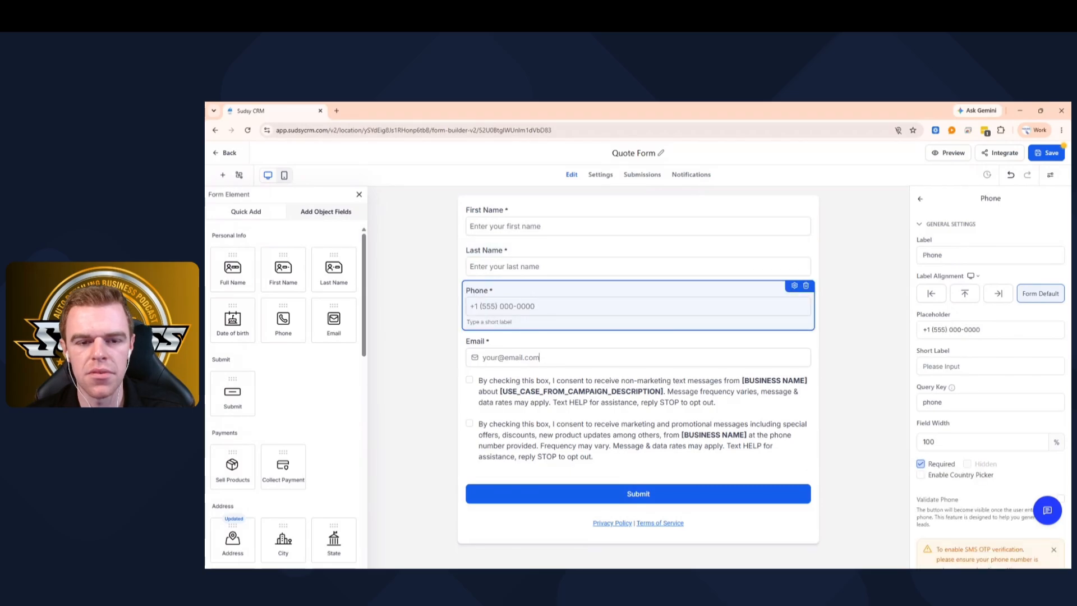
{"action": "left_click", "coordinate": [540, 307]}
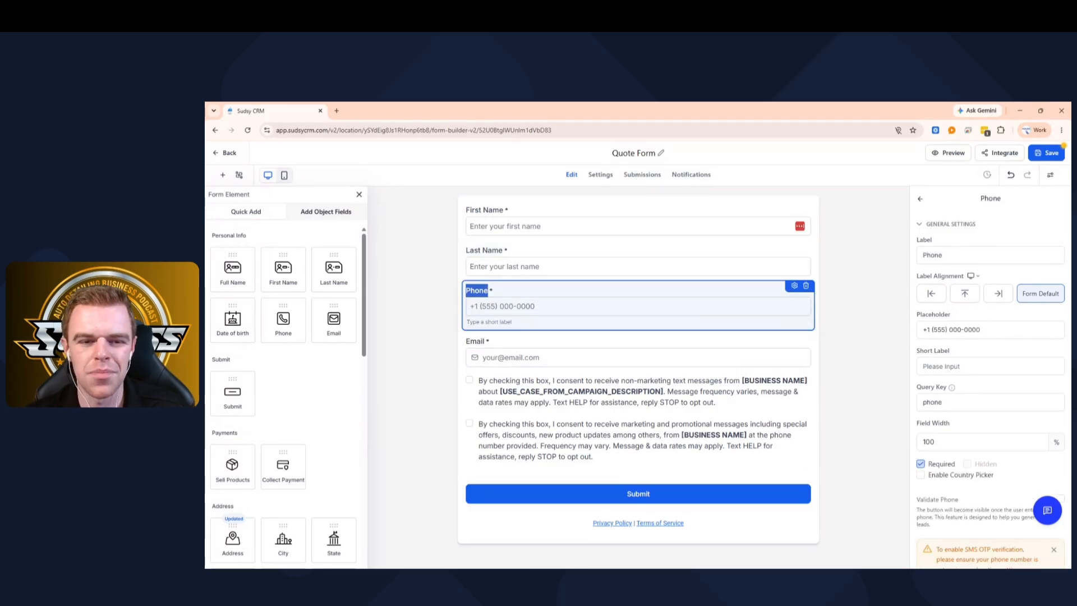
{"action": "left_click", "coordinate": [978, 330]}
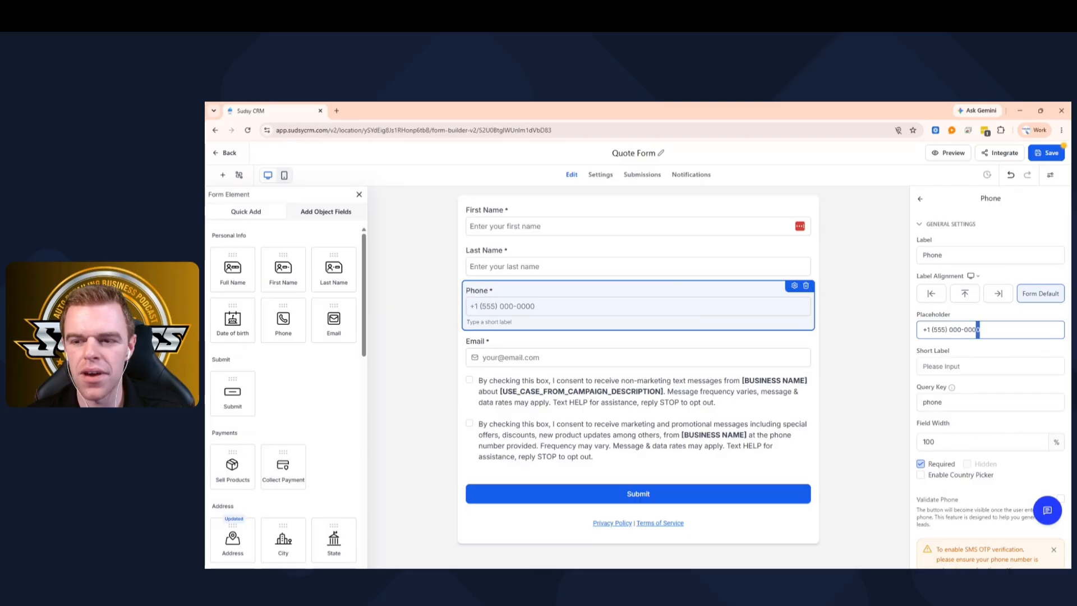
{"action": "left_click", "coordinate": [947, 330]}
{"action": "key", "text": "BackSpace"}
{"action": "key", "text": "BackSpace"}
{"action": "type", "text": "19"}
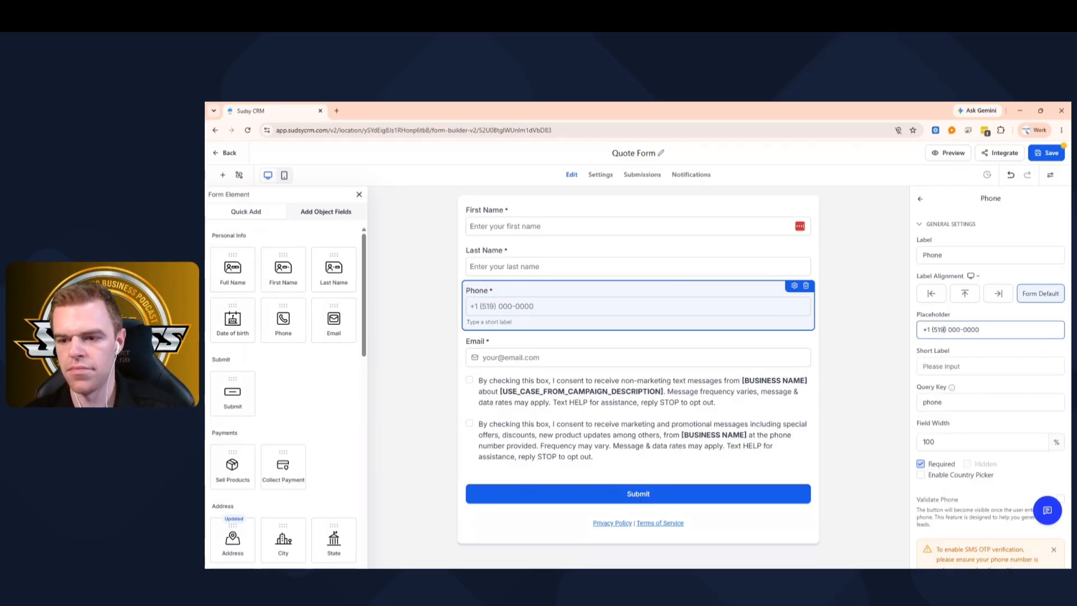
{"action": "double_click", "coordinate": [977, 330]}
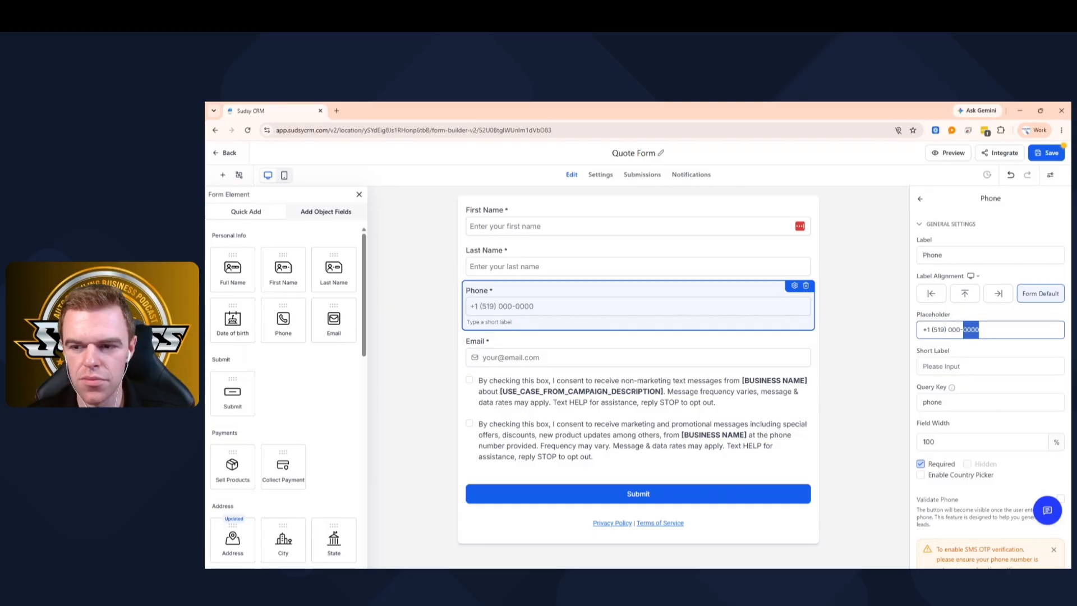
{"action": "key", "text": "ctrl+shift+Left"}
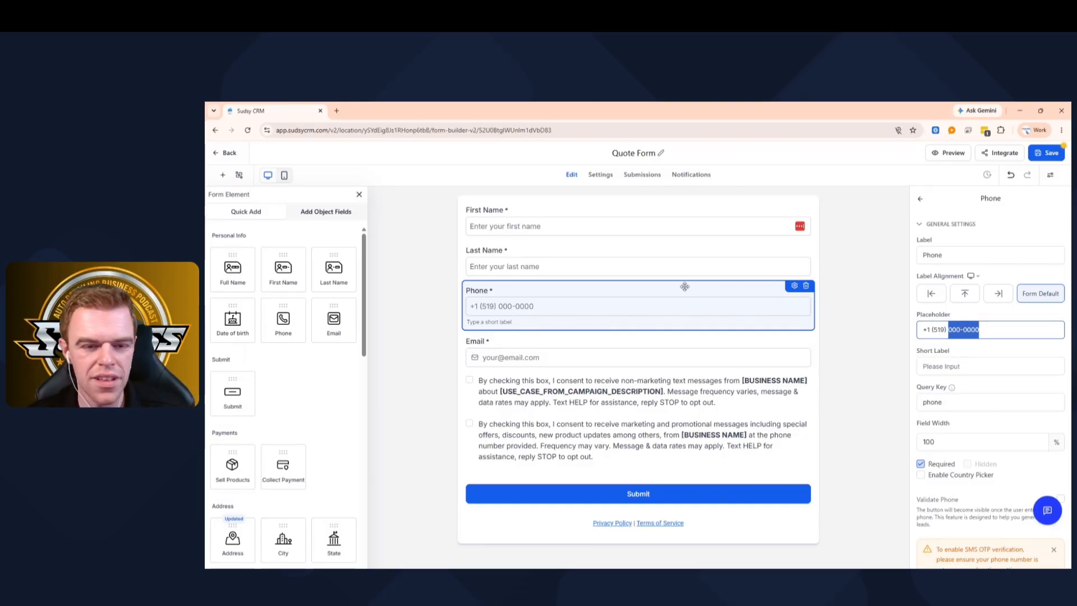
- Delete the consent checkbox block and the Privacy Policy and Terms links block
{"action": "left_click", "coordinate": [599, 383]}
{"action": "left_click", "coordinate": [599, 383]}
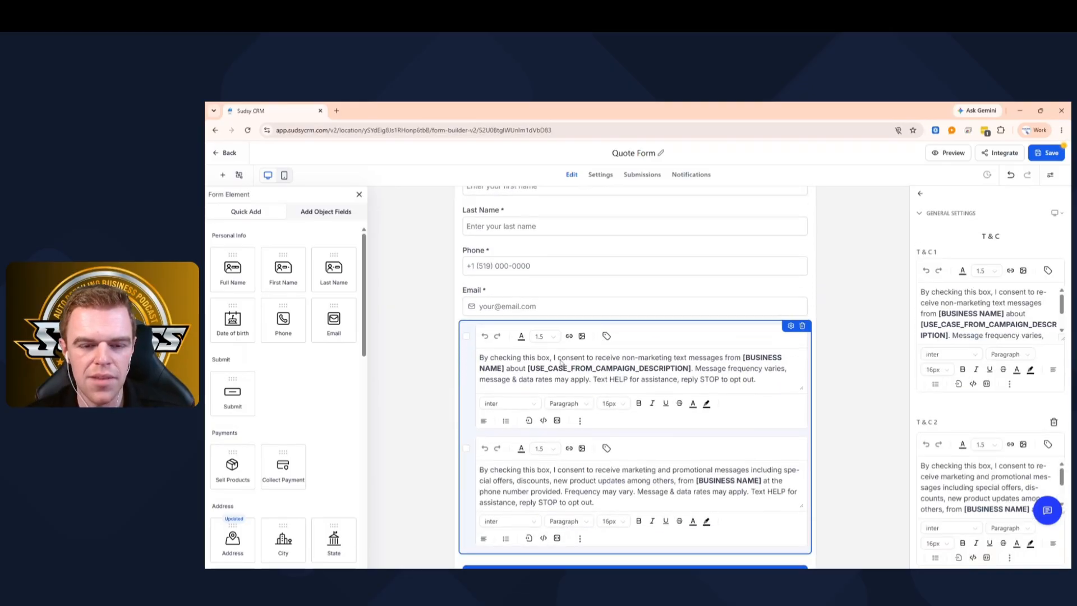
{"action": "scroll", "coordinate": [797, 262], "scroll_direction": "down", "scroll_amount": 2}
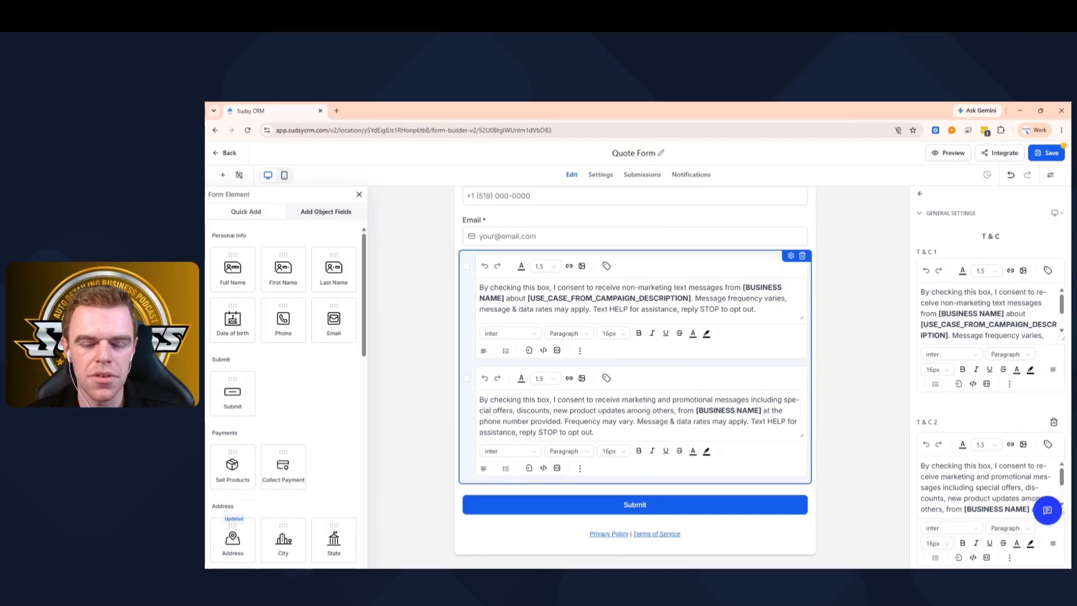
{"action": "left_click", "coordinate": [802, 256]}
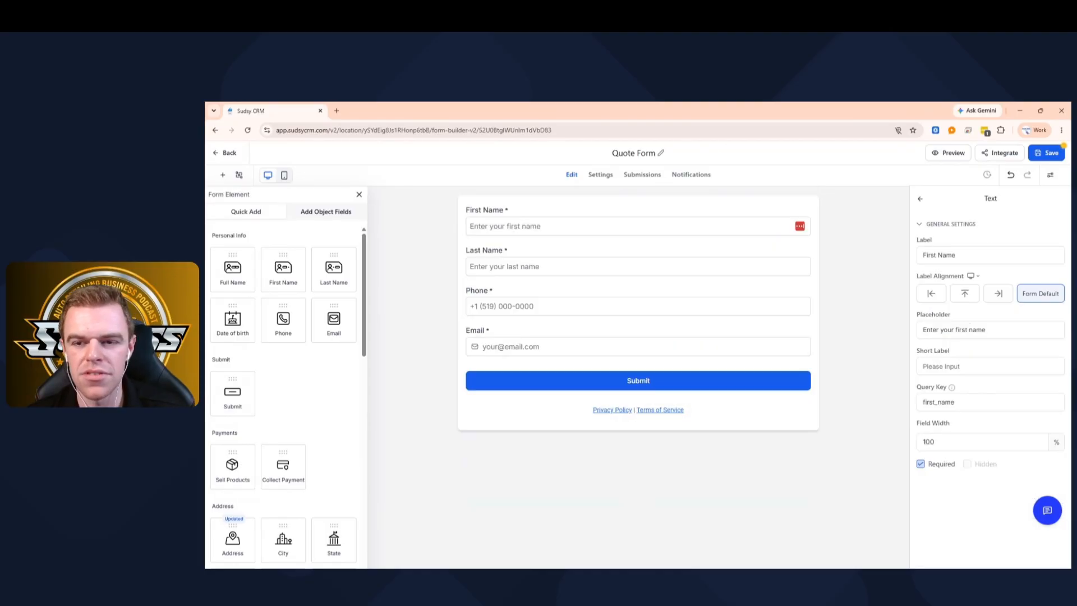
{"action": "left_click", "coordinate": [734, 409]}
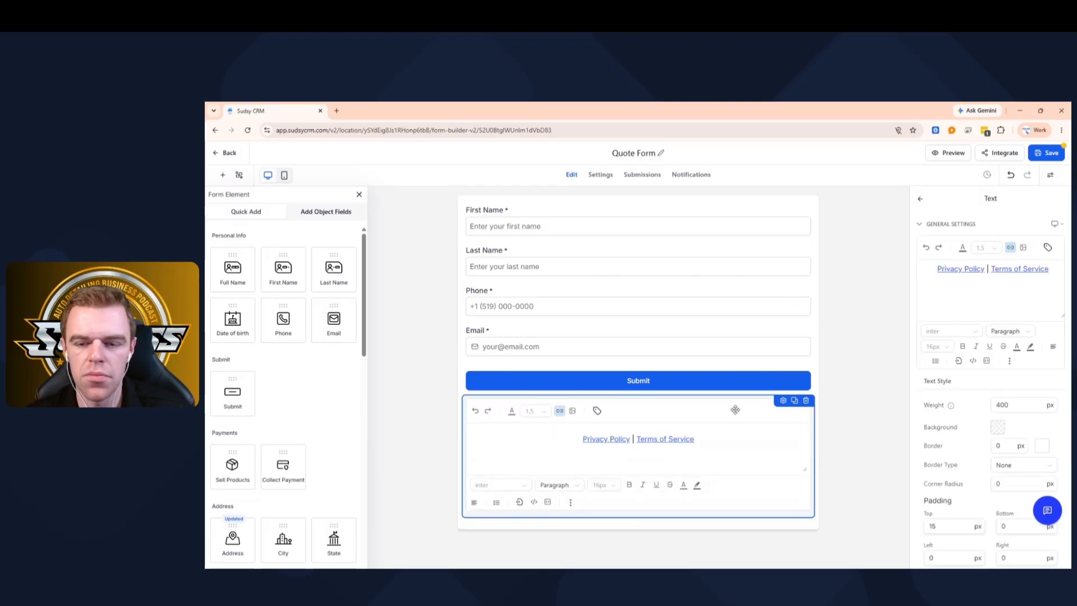
{"action": "left_click", "coordinate": [806, 400]}
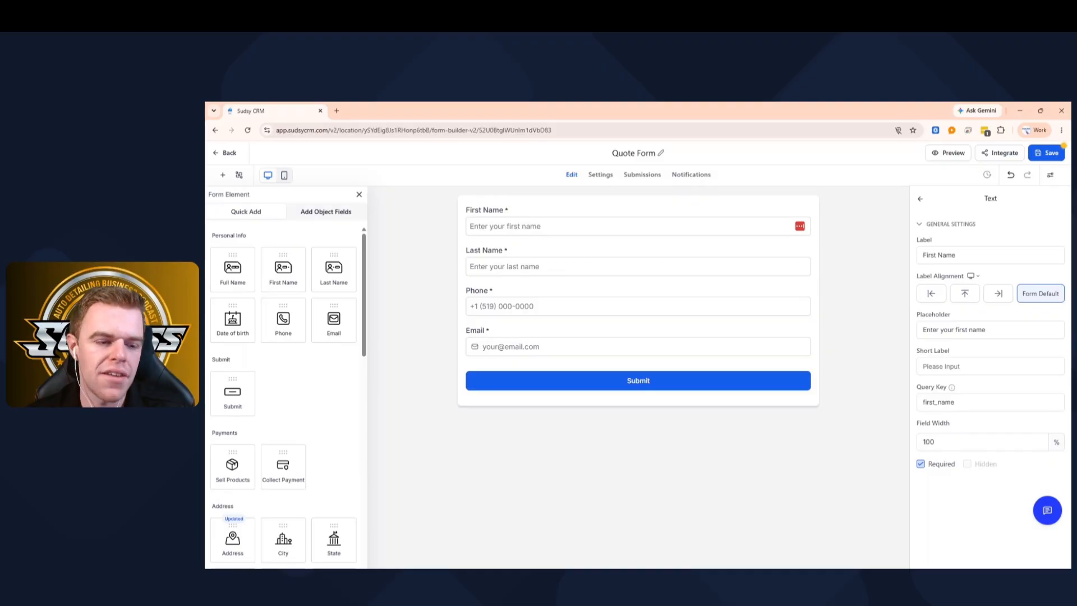
- Try a payment block below Email, remove it, and scroll to the Text and Choice Elements
{"action": "scroll", "coordinate": [296, 384], "scroll_direction": "down", "scroll_amount": 1}
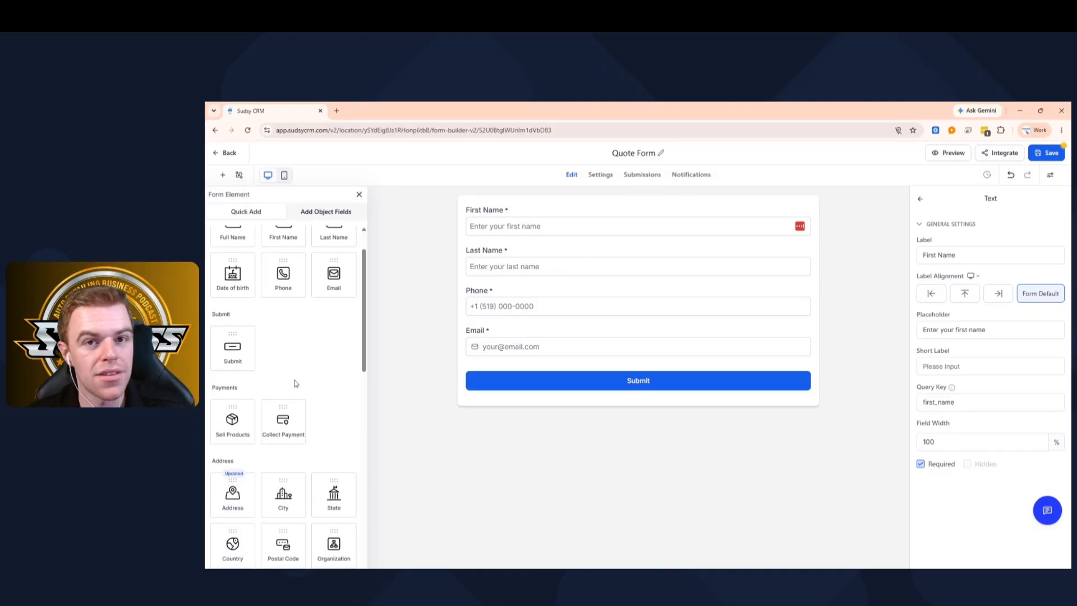
{"action": "scroll", "coordinate": [294, 382], "scroll_direction": "down", "scroll_amount": 1}
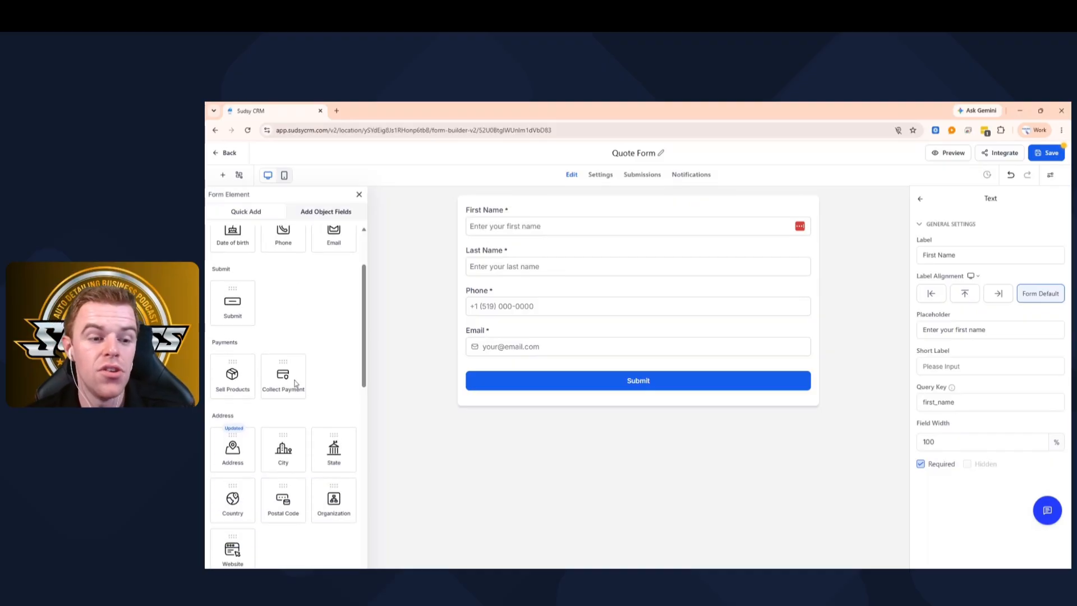
{"action": "left_click_drag", "start_coordinate": [289, 368], "coordinate": [500, 387]}
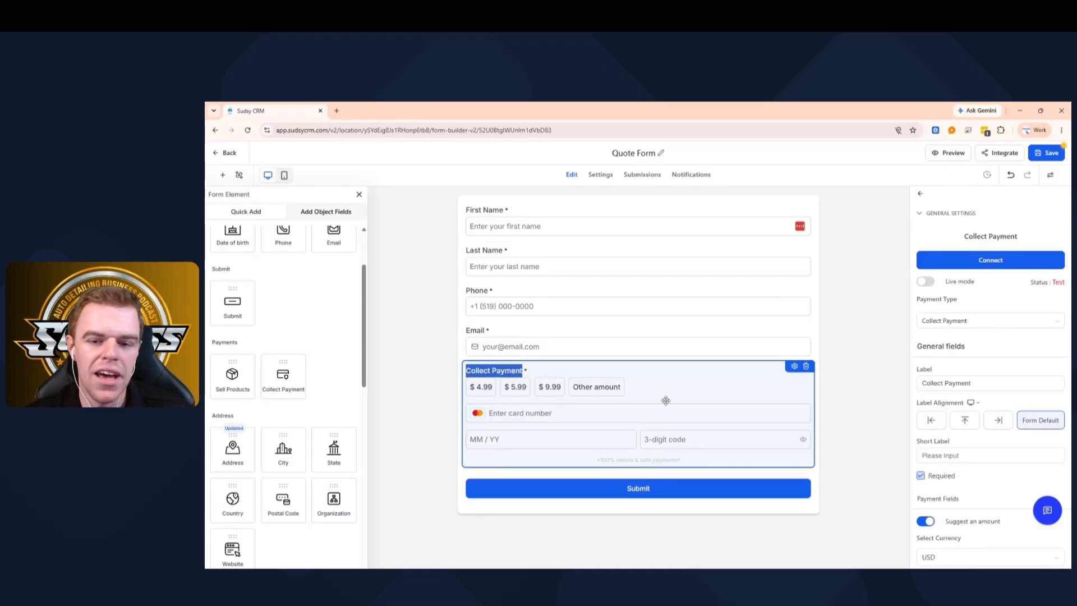
{"action": "left_click", "coordinate": [806, 366]}
{"action": "scroll", "coordinate": [351, 352], "scroll_direction": "down", "scroll_amount": 5}
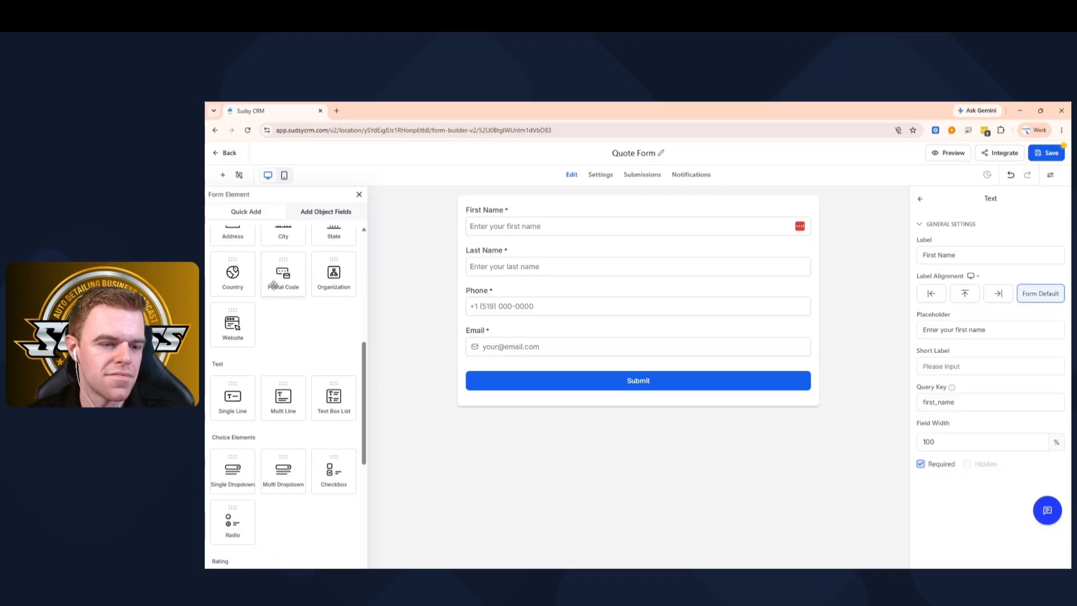
{"action": "scroll", "coordinate": [272, 287], "scroll_direction": "down", "scroll_amount": 6}
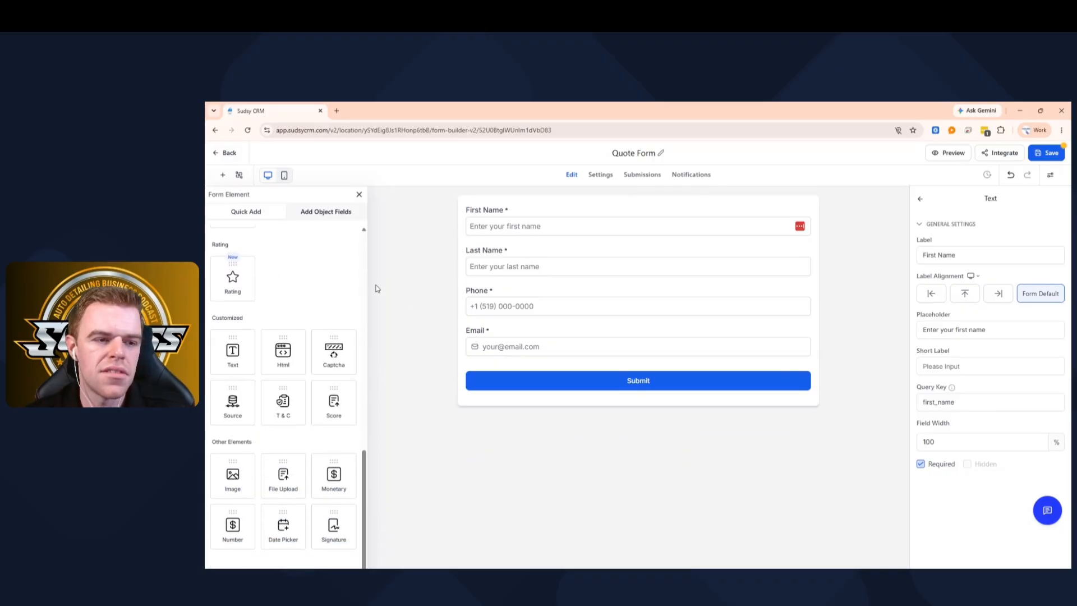
{"action": "scroll", "coordinate": [292, 281], "scroll_direction": "down", "scroll_amount": 1}
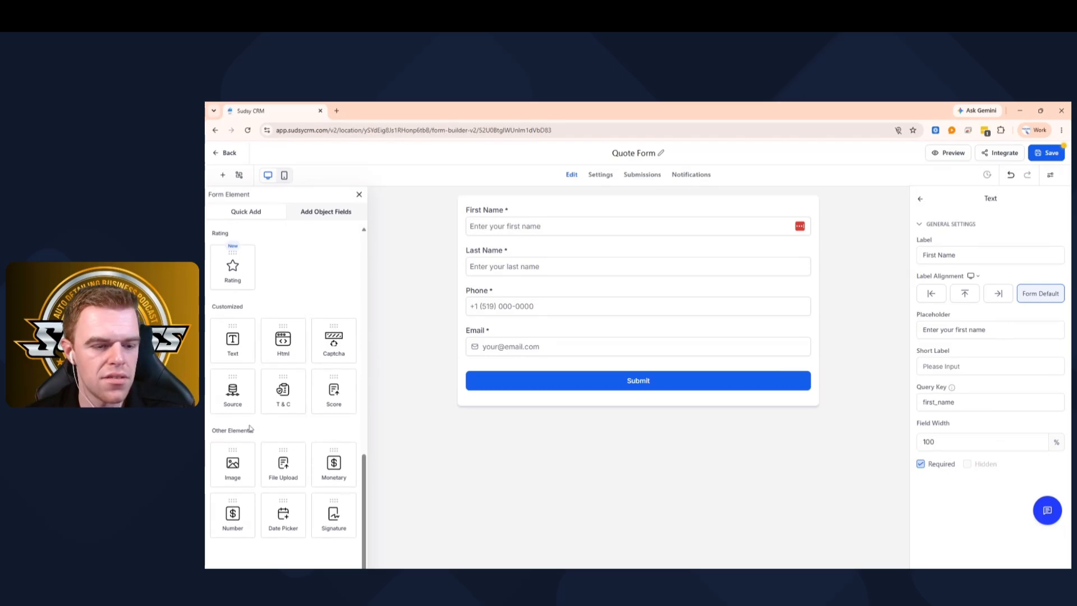
{"action": "scroll", "coordinate": [253, 427], "scroll_direction": "up", "scroll_amount": 4}
{"action": "scroll", "coordinate": [253, 419], "scroll_direction": "up", "scroll_amount": 2}
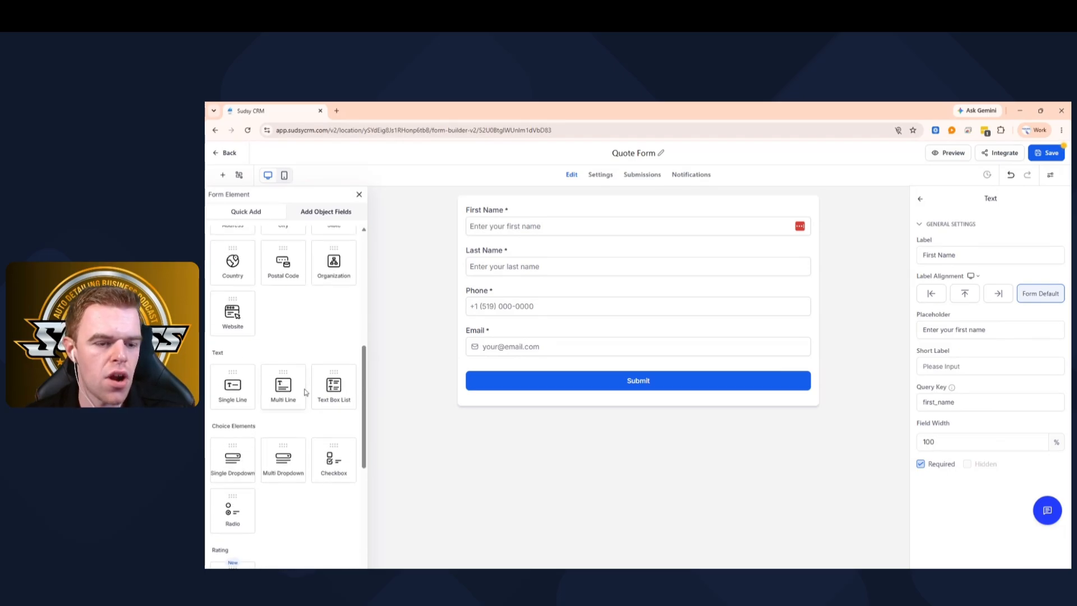
- Add a required multi-dropdown labelled 'What Kind Of Service Do You Want' below Email
{"action": "left_click_drag", "start_coordinate": [285, 463], "coordinate": [515, 369]}
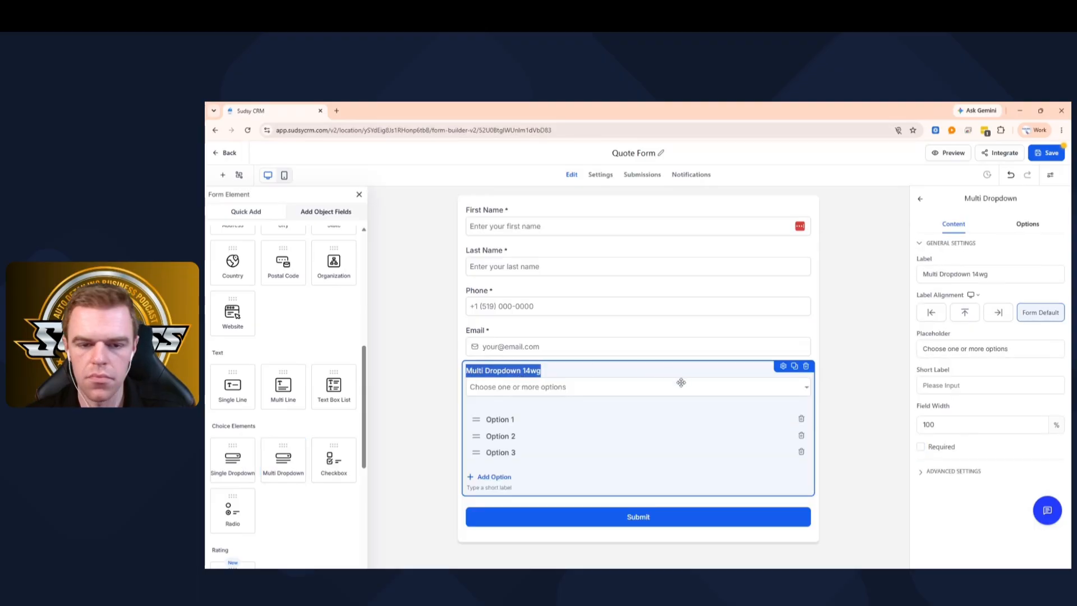
{"action": "type", "text": "WEh"}
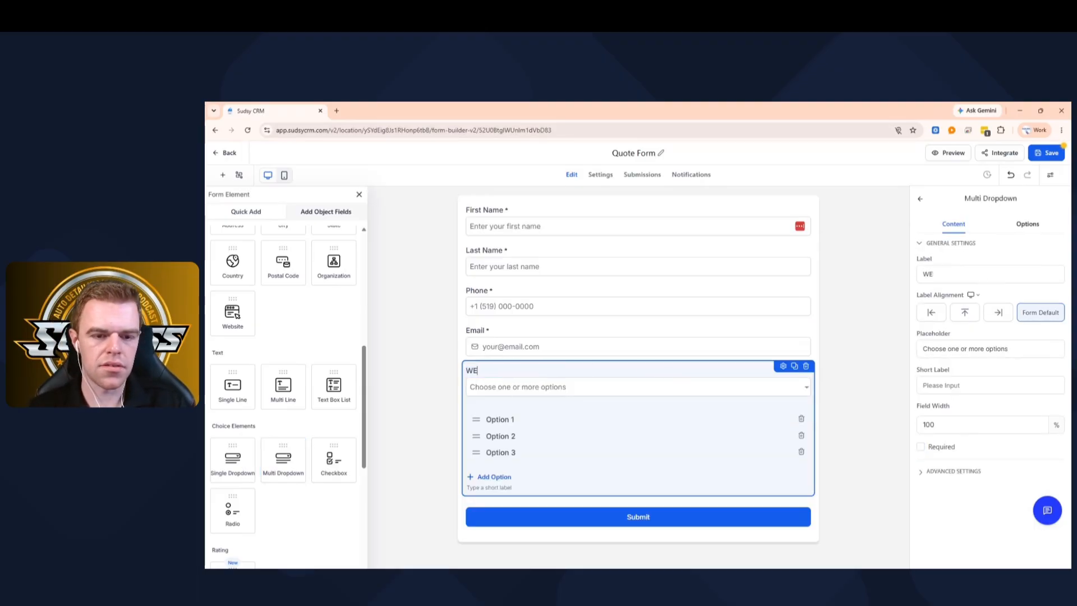
{"action": "key", "text": "BackSpace"}
{"action": "type", "text": "hat Kind Of"}
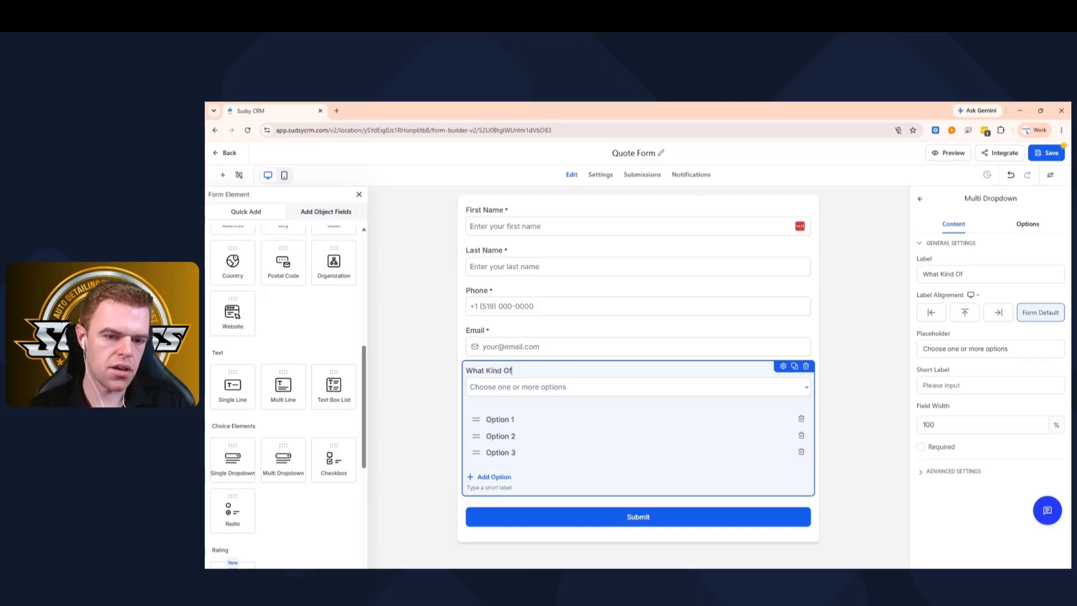
{"action": "type", "text": " Service Do You "}
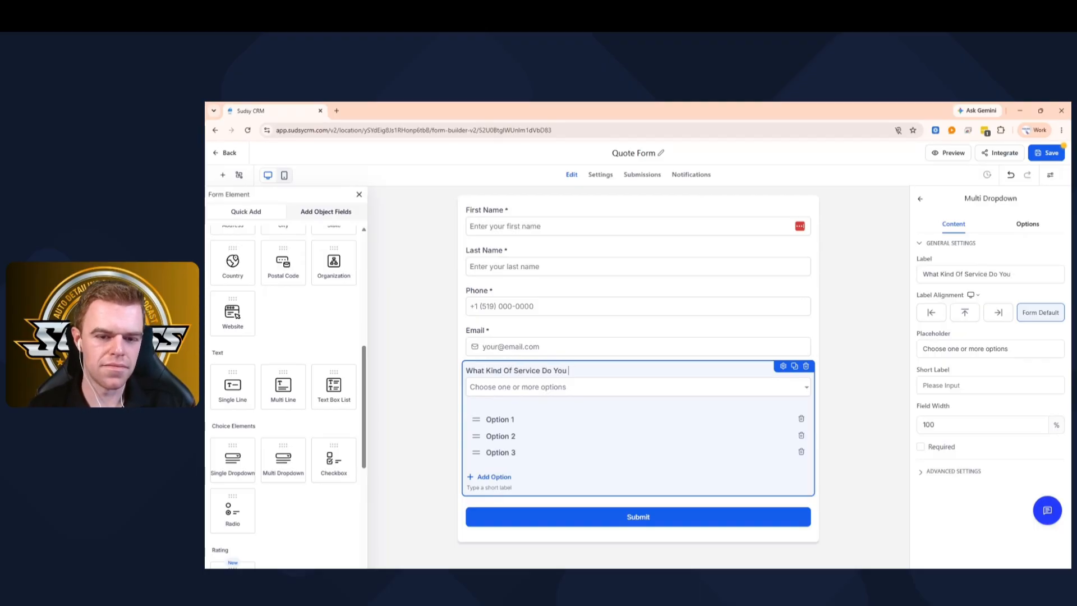
{"action": "type", "text": "EWant"}
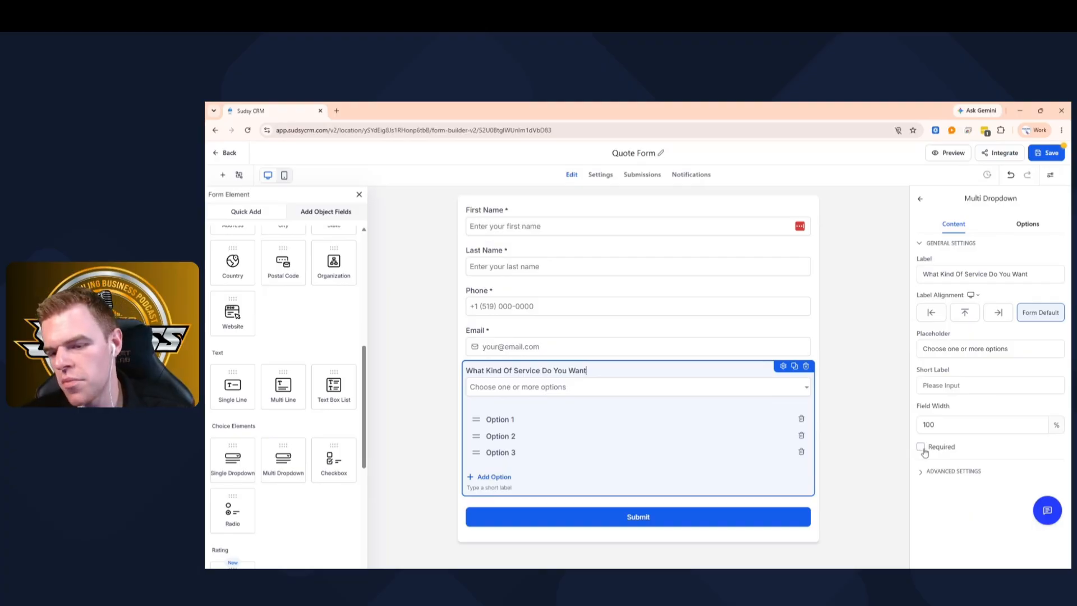
{"action": "left_click", "coordinate": [923, 448]}
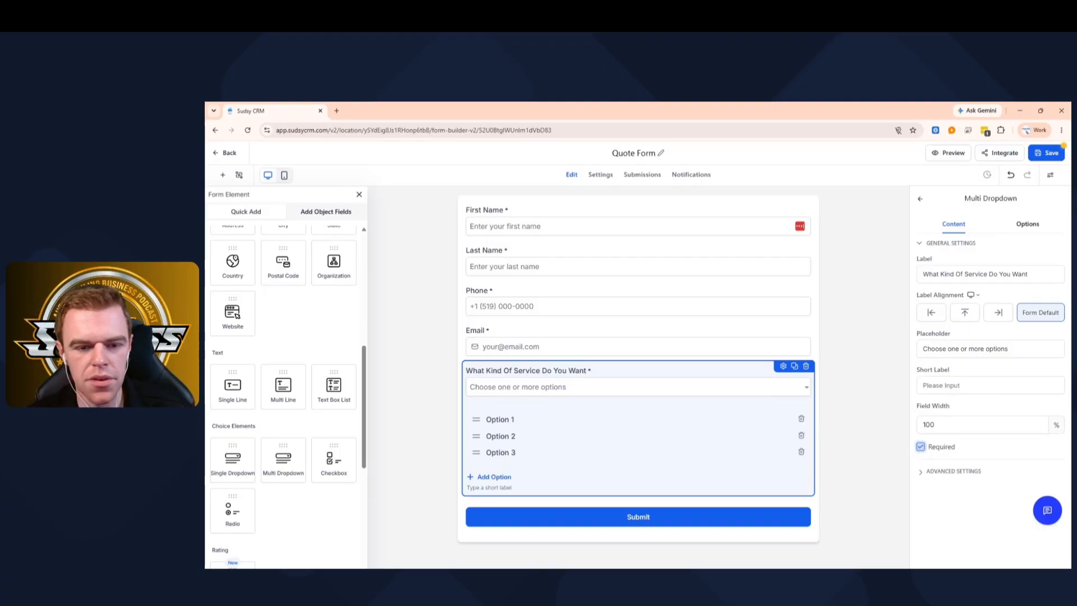
- Replace the three option labels with Interior, Ceramic Coating and Exterior Detail
{"action": "triple_click", "coordinate": [500, 420]}
{"action": "left_click", "coordinate": [501, 420]}
{"action": "triple_click", "coordinate": [500, 419]}
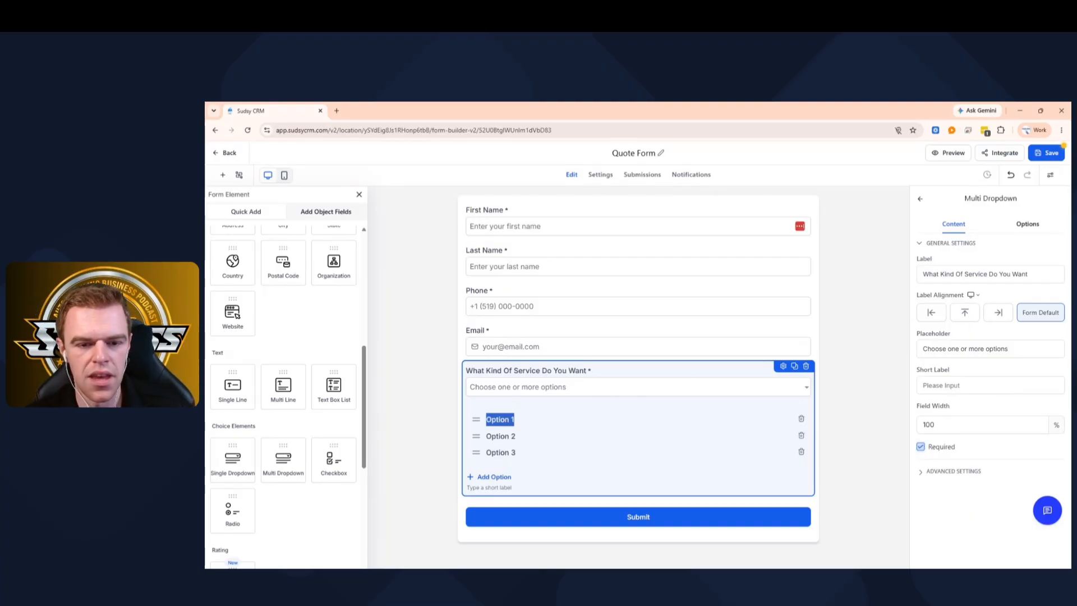
{"action": "key", "text": "End"}
{"action": "key", "text": "BackSpace"}
{"action": "key", "text": "BackSpace"}
{"action": "key", "text": "BackSpace"}
{"action": "key", "text": "BackSpace"}
{"action": "key", "text": "BackSpace"}
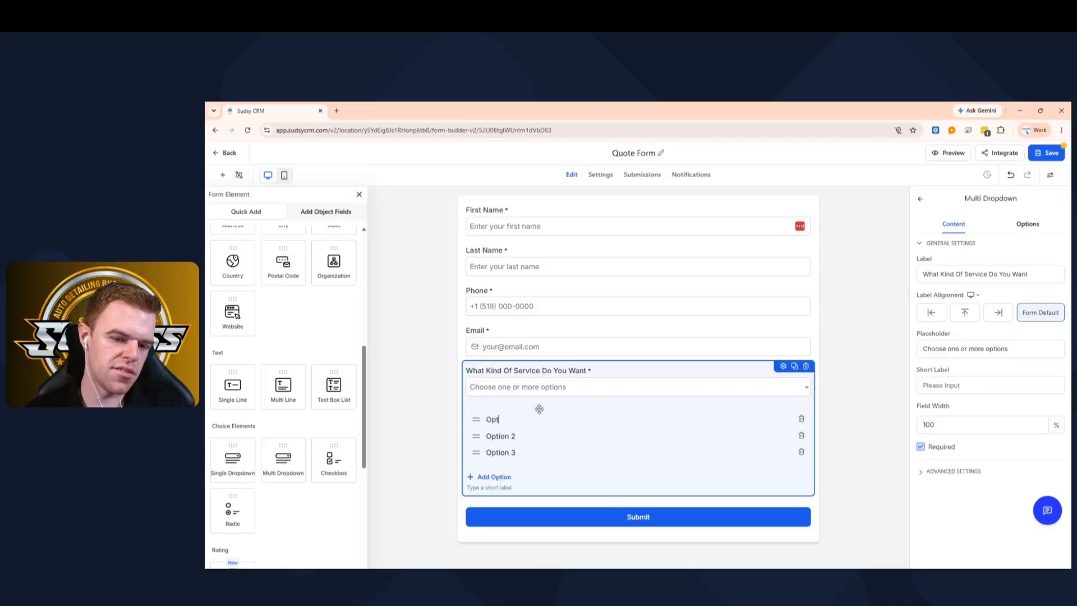
{"action": "key", "text": "BackSpace"}
{"action": "type", "text": "Interio"}
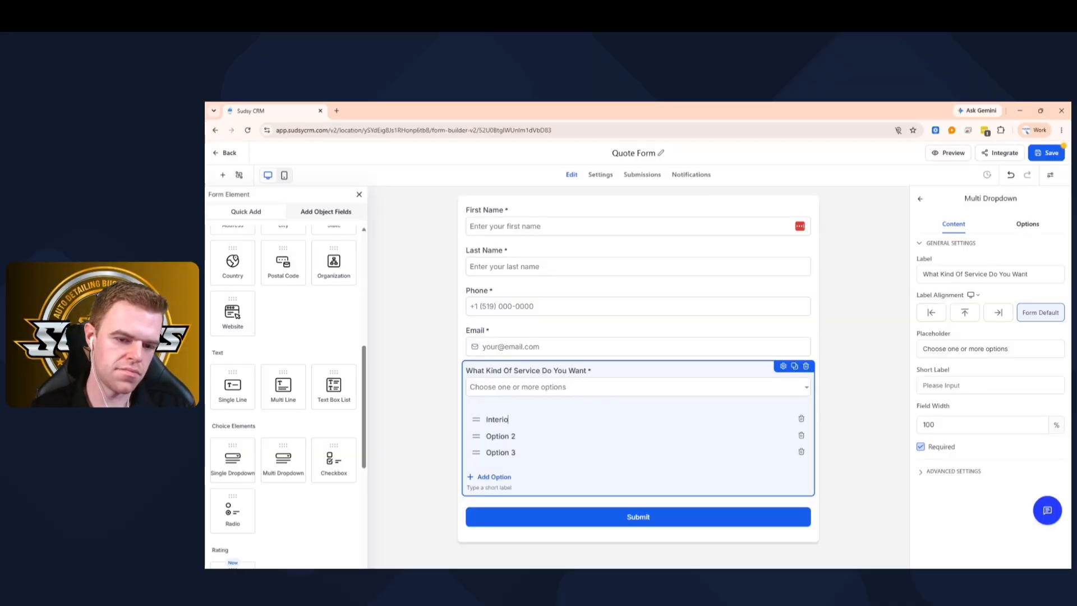
{"action": "type", "text": "r"}
{"action": "key", "text": "Tab"}
{"action": "type", "text": "Ceram"}
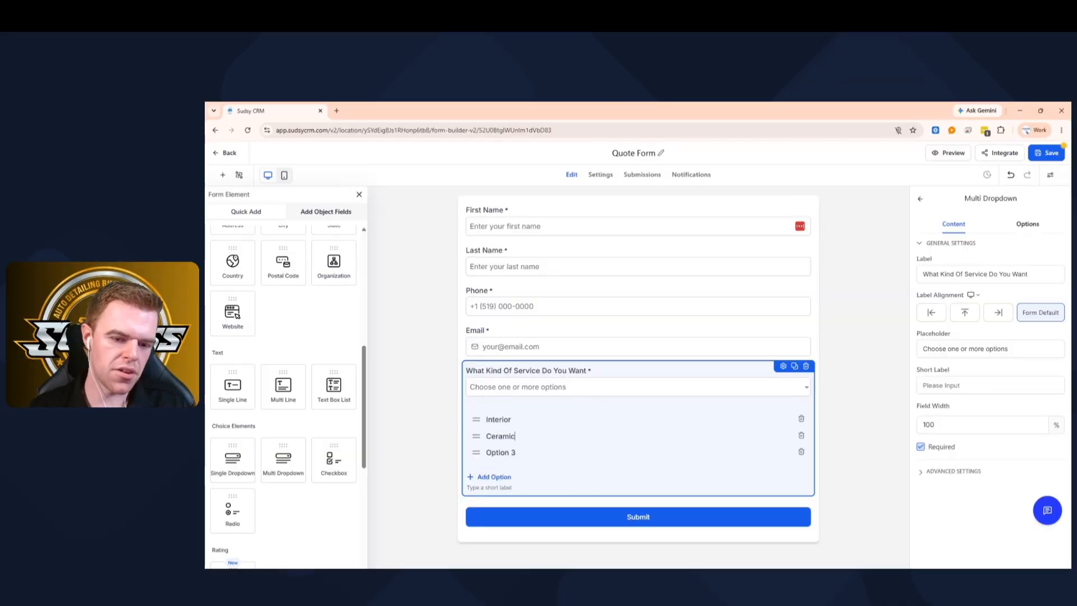
{"action": "type", "text": "ic Coating"}
{"action": "key", "text": "Tab"}
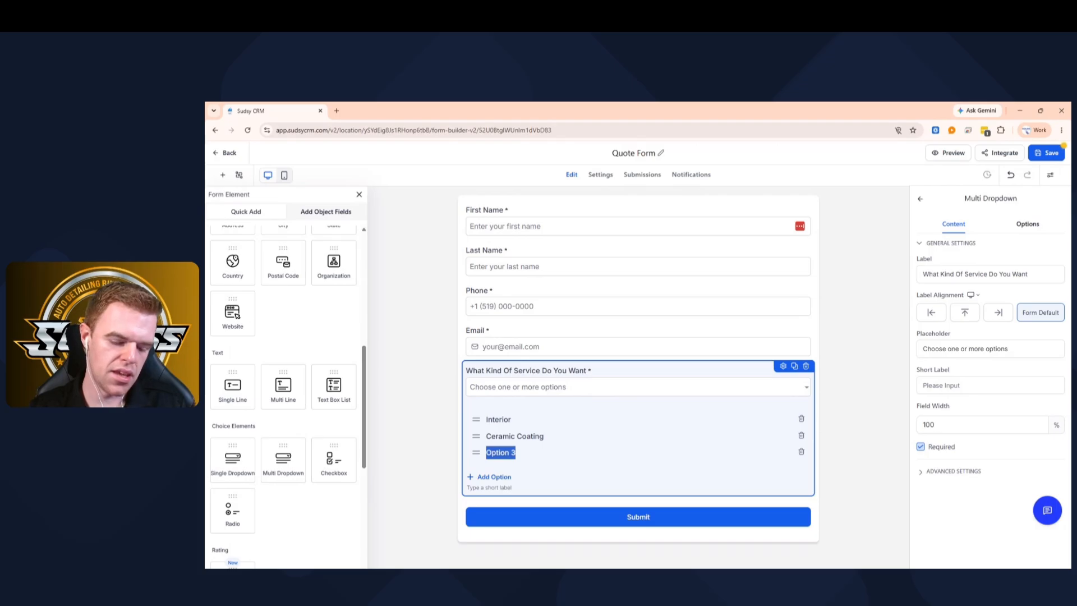
{"action": "type", "text": "Exterior"}
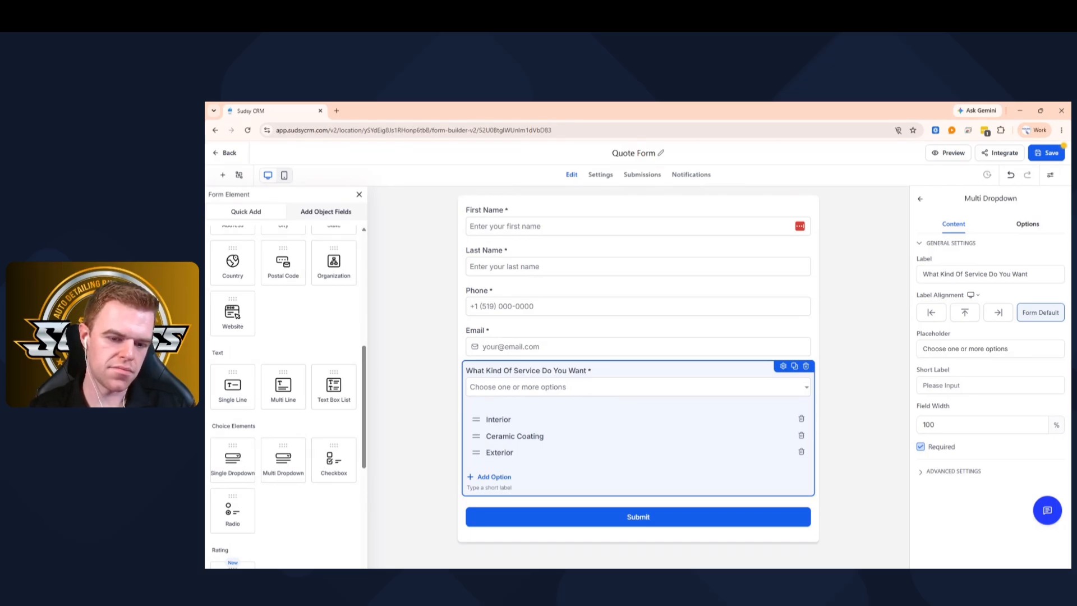
{"action": "type", "text": " Detailing"}
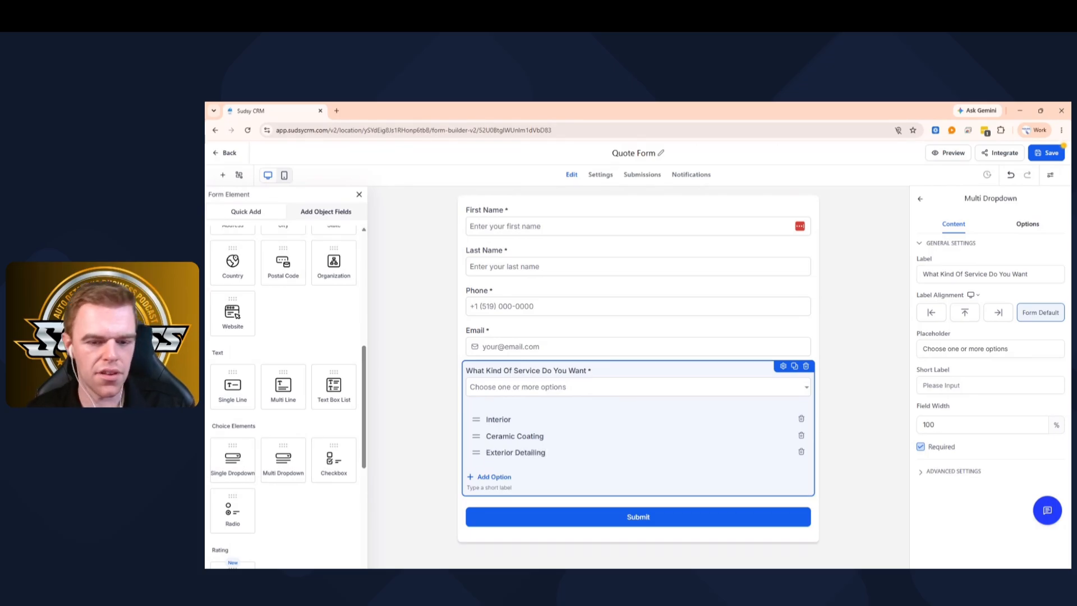
- Extend the first option to 'Interior Detailing' and preview the service question
{"action": "key", "text": "shift+Tab"}
{"action": "key", "text": "shift+Tab"}
{"action": "key", "text": "Right"}
{"action": "type", "text": "Det"}
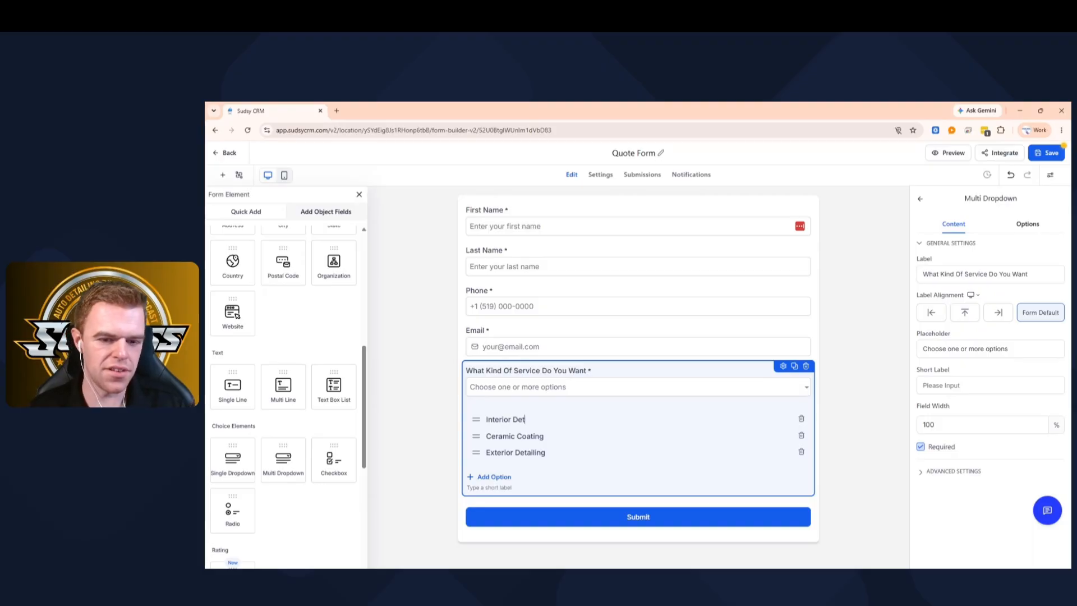
{"action": "type", "text": "ailing"}
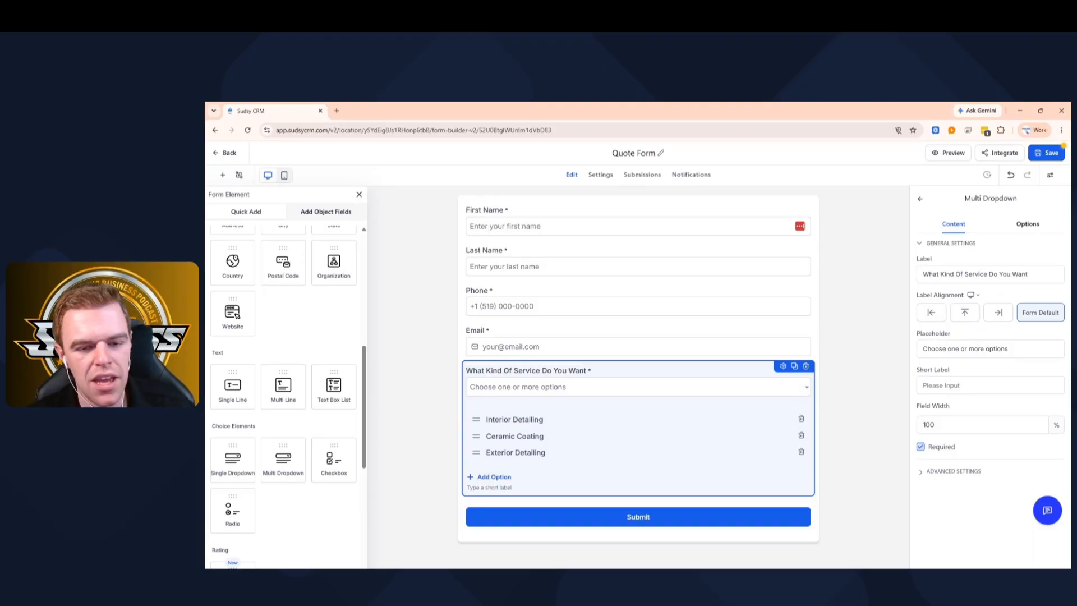
{"action": "left_click", "coordinate": [450, 437]}
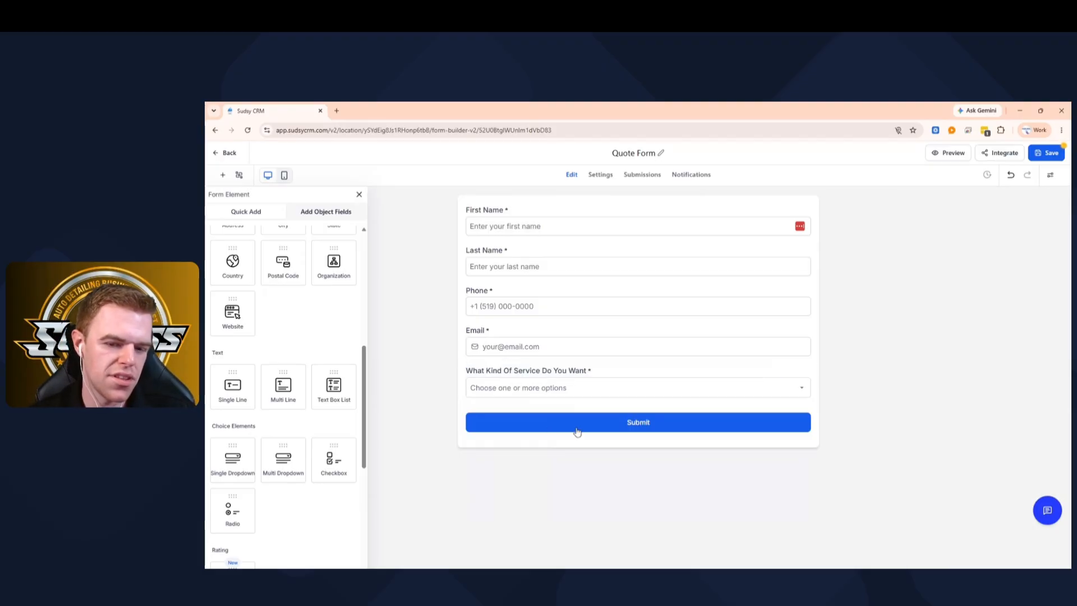
{"action": "left_click", "coordinate": [570, 386]}
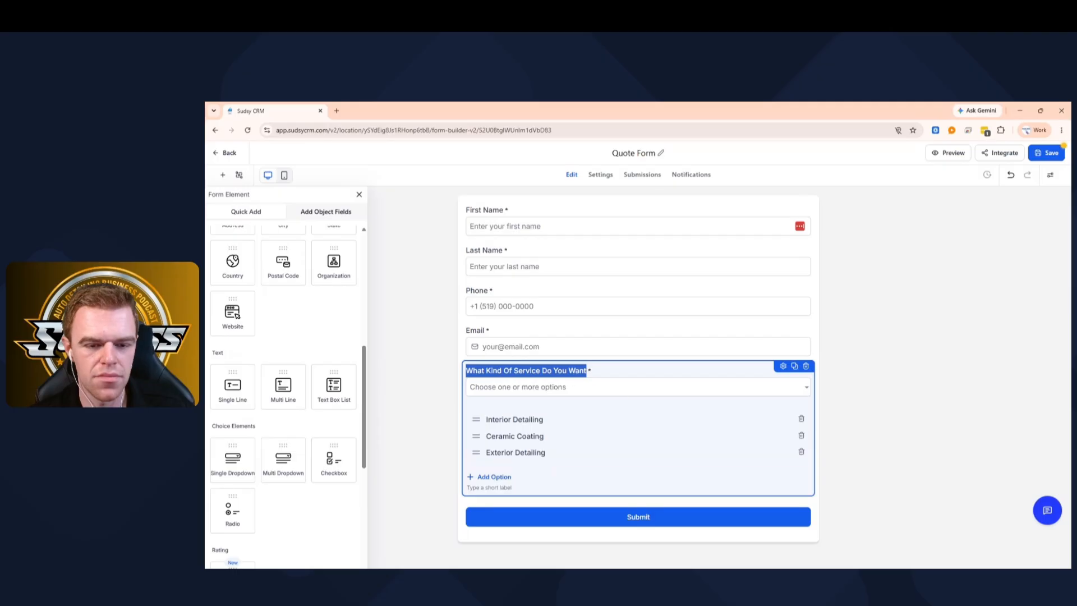
{"action": "left_click", "coordinate": [864, 373]}
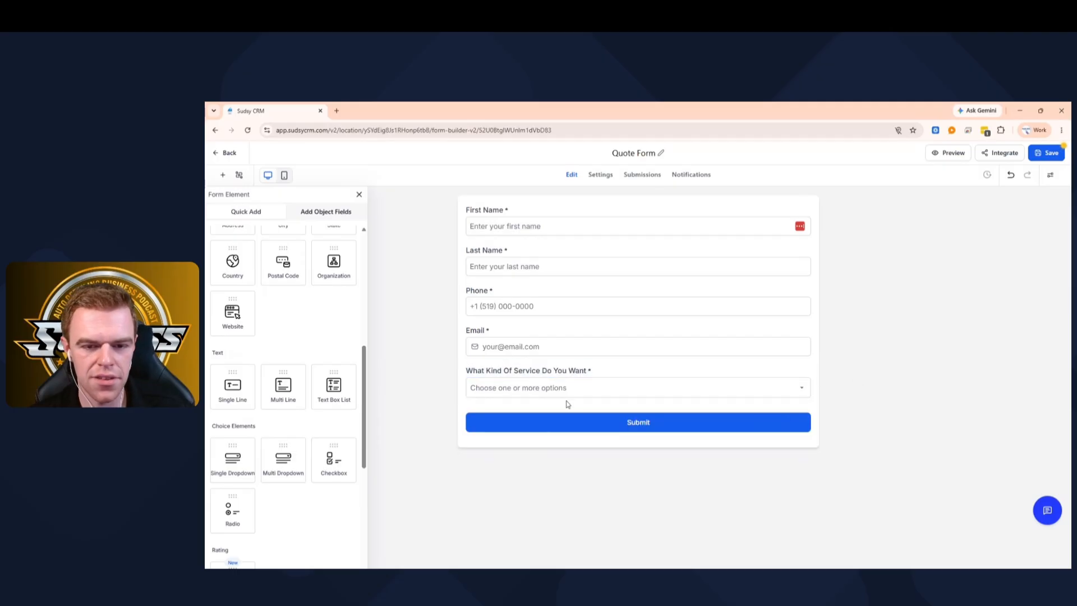
- Add a required 'Vehicle Year, Make & Model' text field and move it above the service question
{"action": "scroll", "coordinate": [298, 372], "scroll_direction": "down", "scroll_amount": 5}
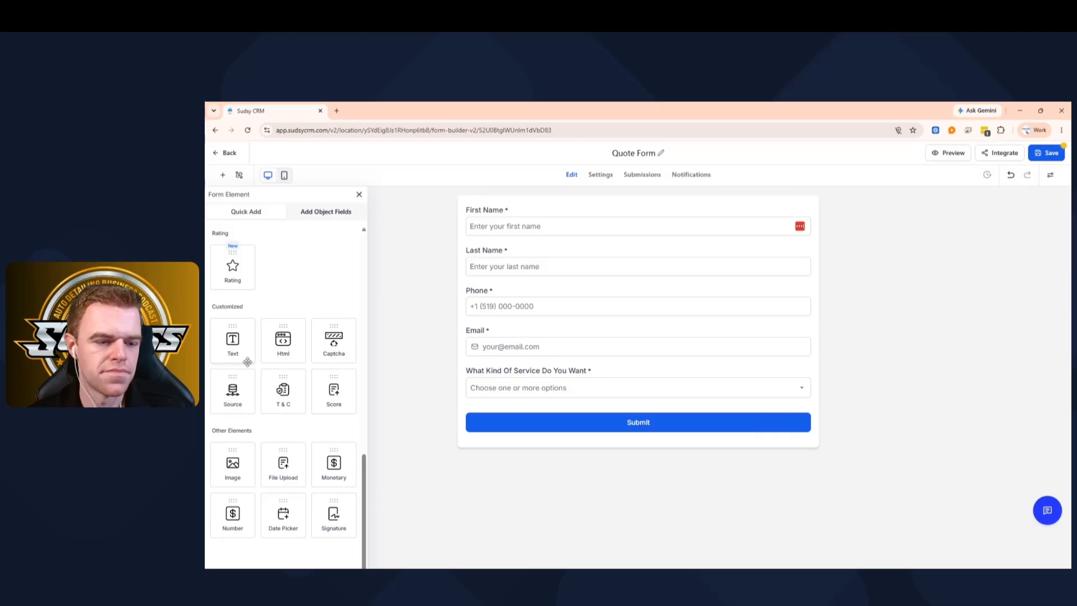
{"action": "scroll", "coordinate": [305, 382], "scroll_direction": "up", "scroll_amount": 5}
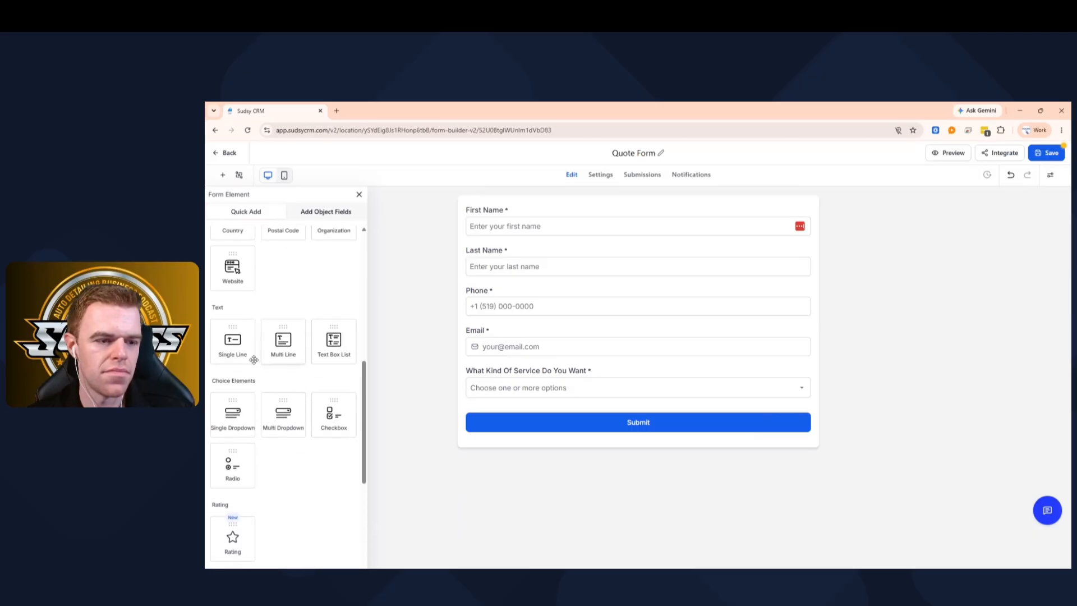
{"action": "left_click_drag", "start_coordinate": [242, 349], "coordinate": [515, 435]}
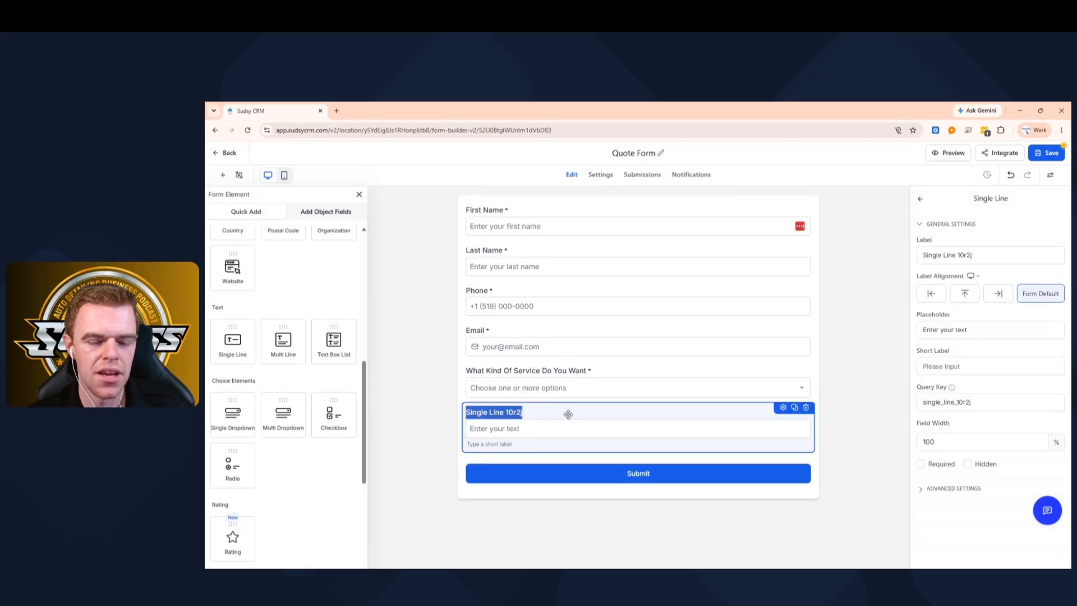
{"action": "left_click", "coordinate": [954, 255]}
{"action": "key", "text": "ctrl+a"}
{"action": "type", "text": "Ve"}
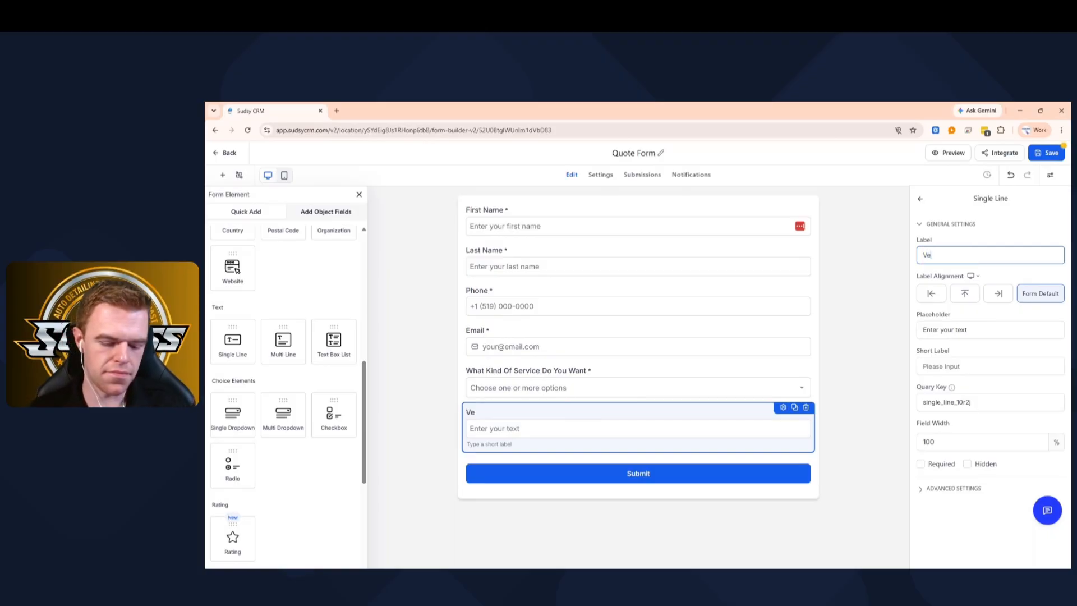
{"action": "type", "text": "hicle Year"}
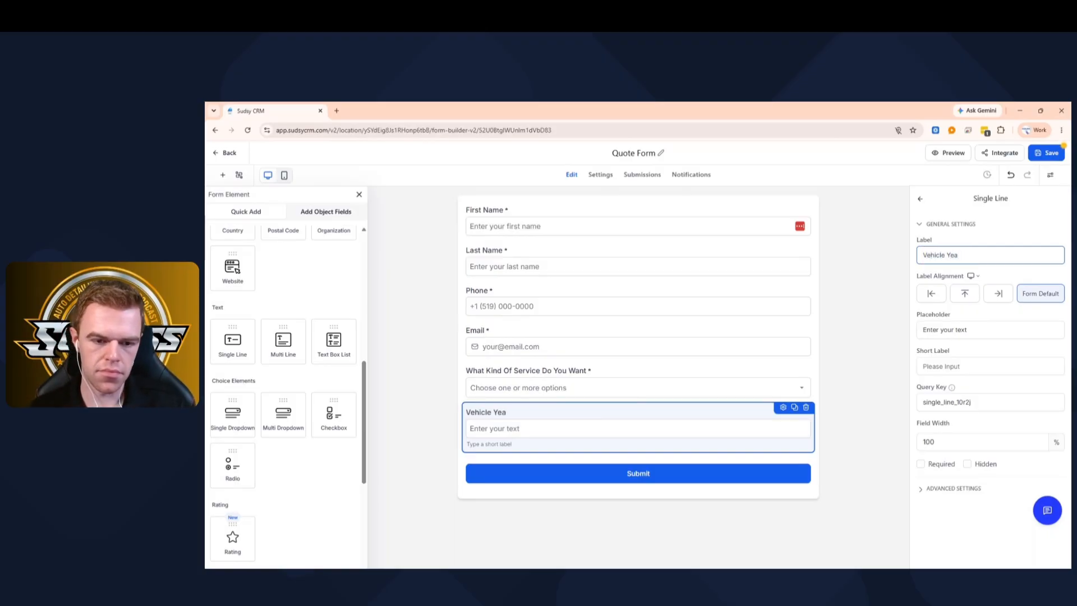
{"action": "key", "text": "BackSpace"}
{"action": "key", "text": "BackSpace"}
{"action": "key", "text": "BackSpace"}
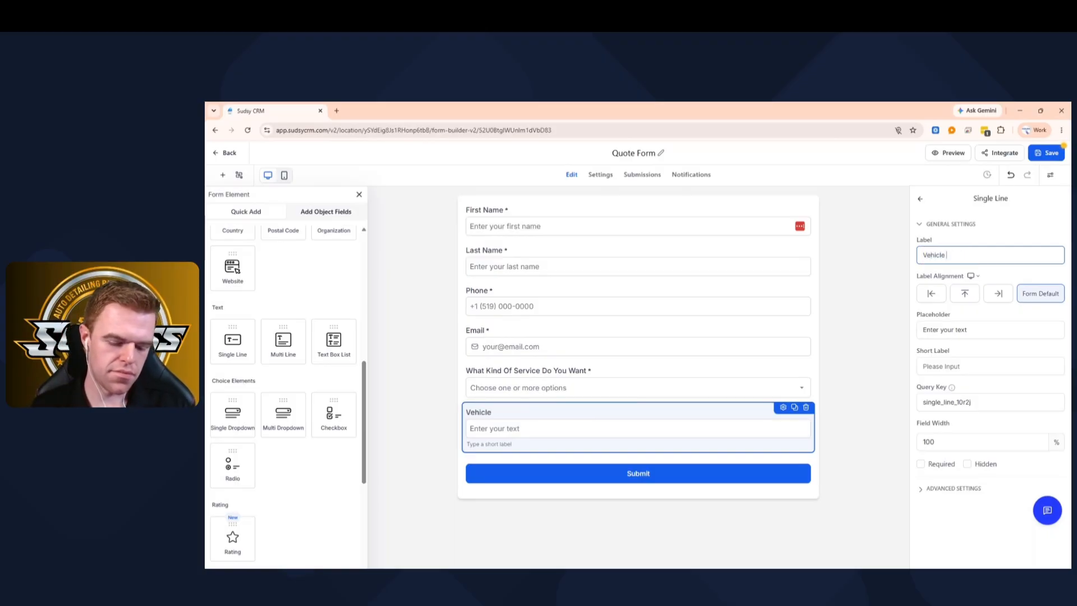
{"action": "type", "text": "Year, Make "}
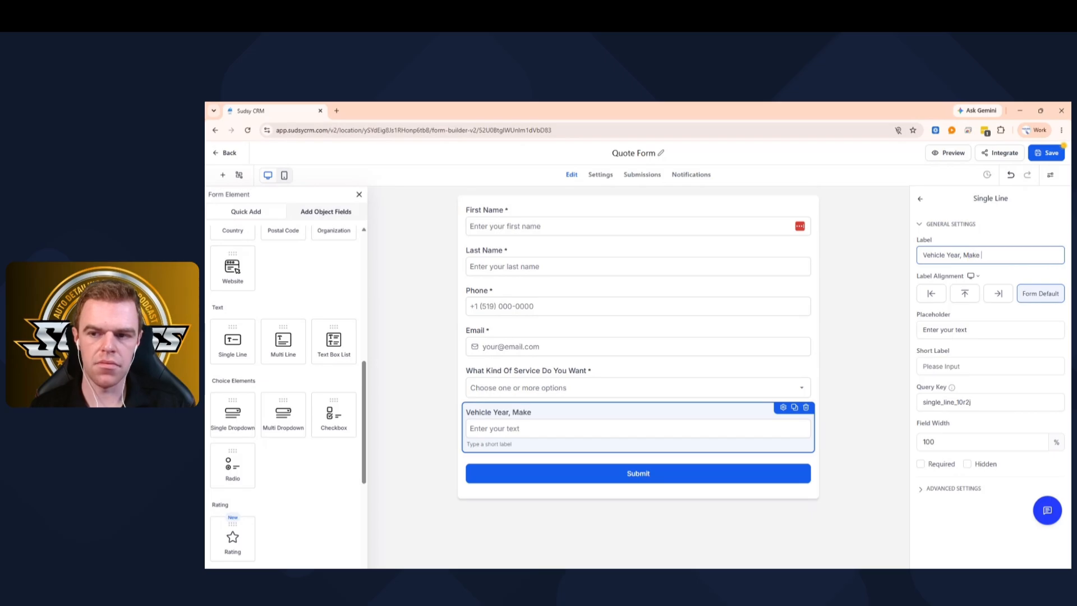
{"action": "type", "text": "& Model"}
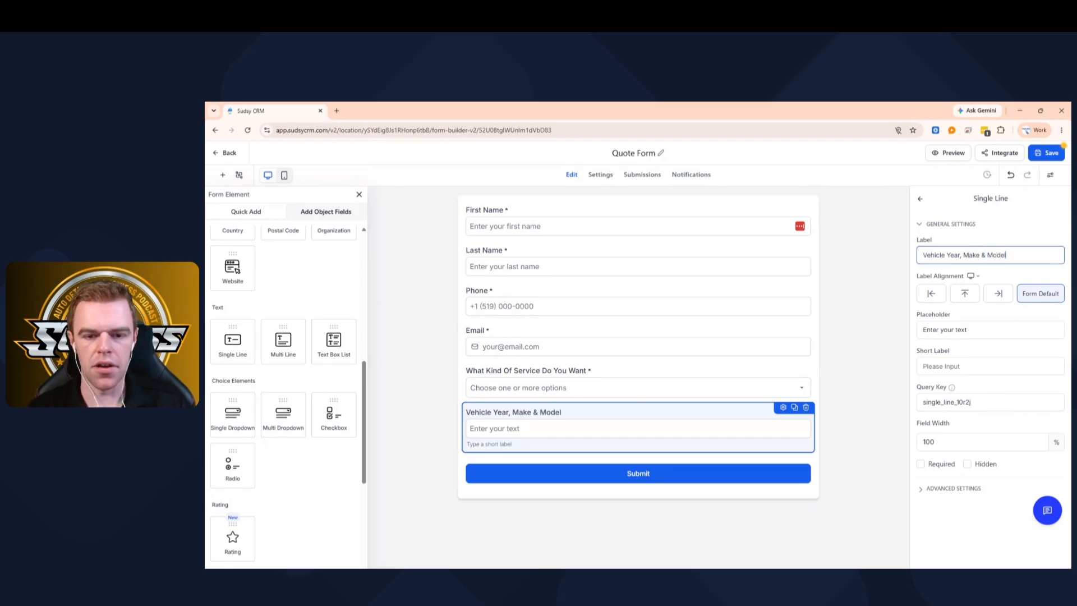
{"action": "left_click", "coordinate": [920, 463]}
{"action": "left_click", "coordinate": [885, 389]}
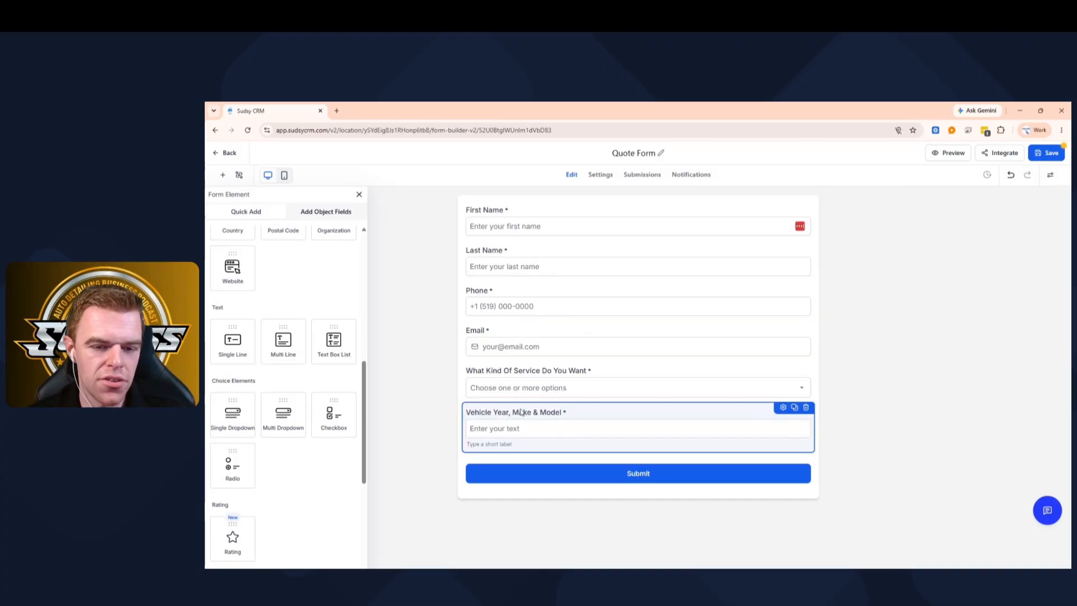
{"action": "left_click_drag", "start_coordinate": [523, 413], "coordinate": [465, 425]}
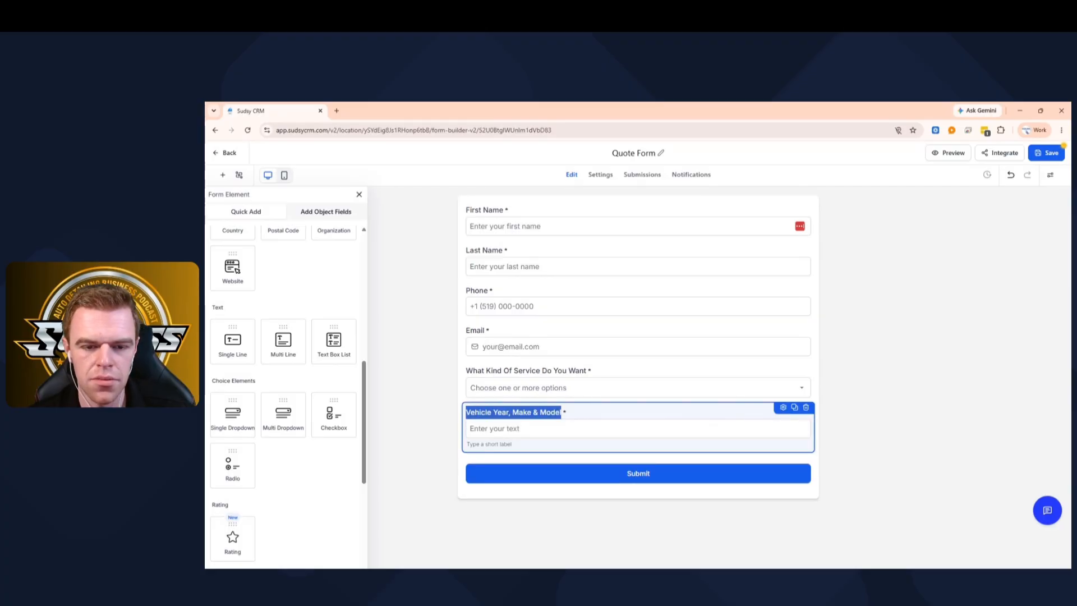
{"action": "left_click_drag", "start_coordinate": [592, 410], "coordinate": [586, 409]}
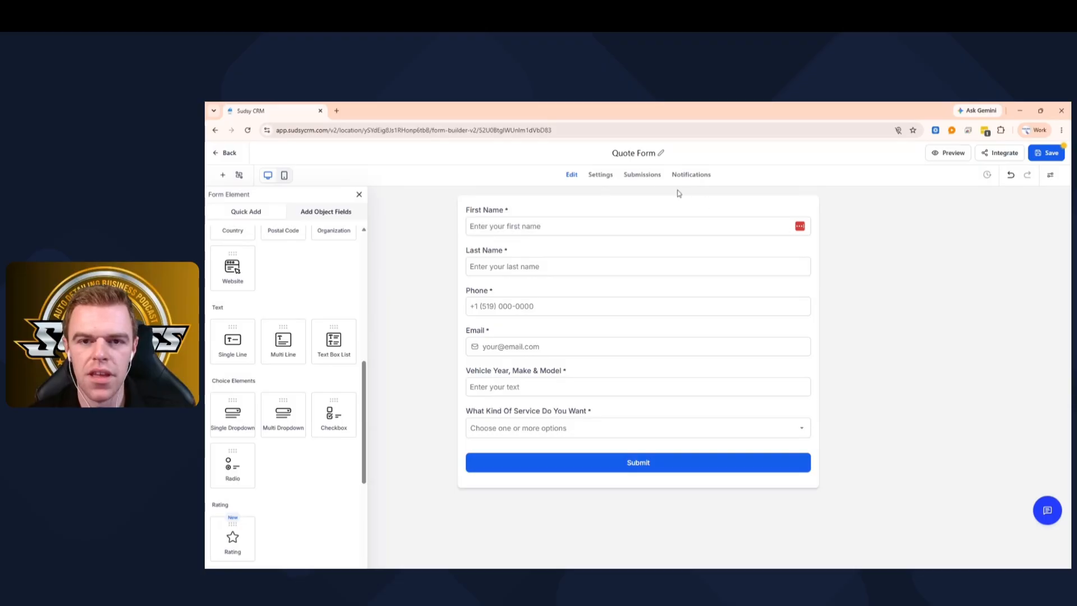
- On the form's Settings page, try Redirect to URL for On Submit, then revert to Message
{"action": "left_click", "coordinate": [598, 178]}
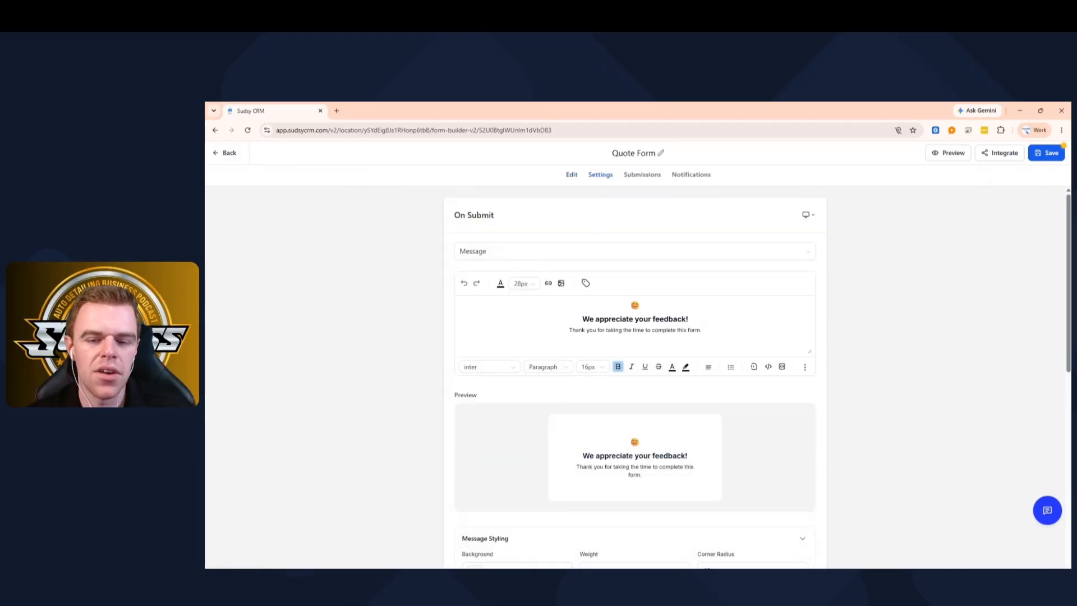
{"action": "left_click", "coordinate": [491, 252]}
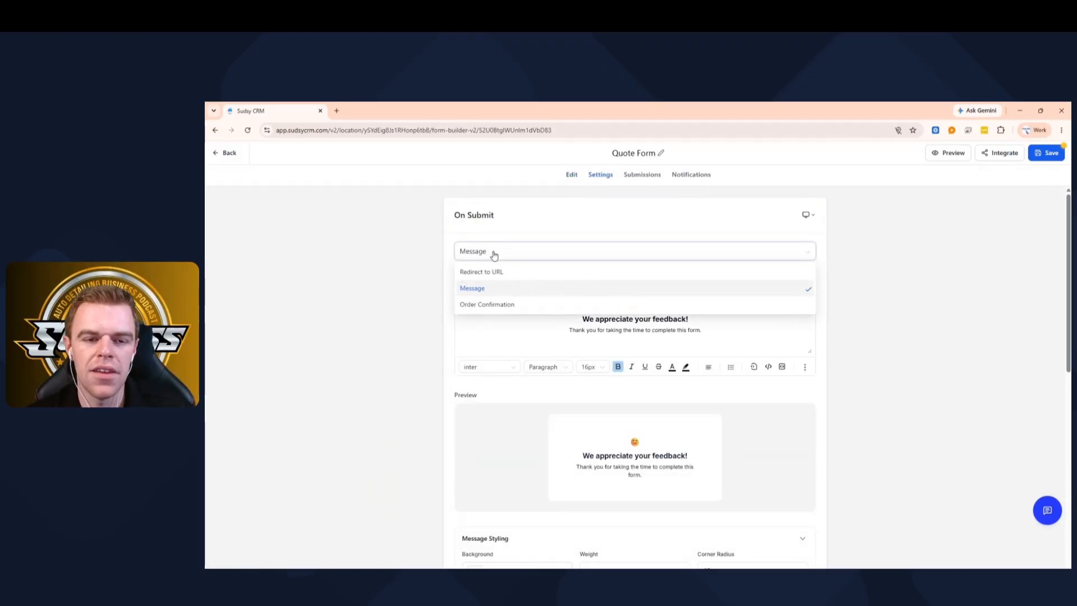
{"action": "left_click", "coordinate": [492, 275]}
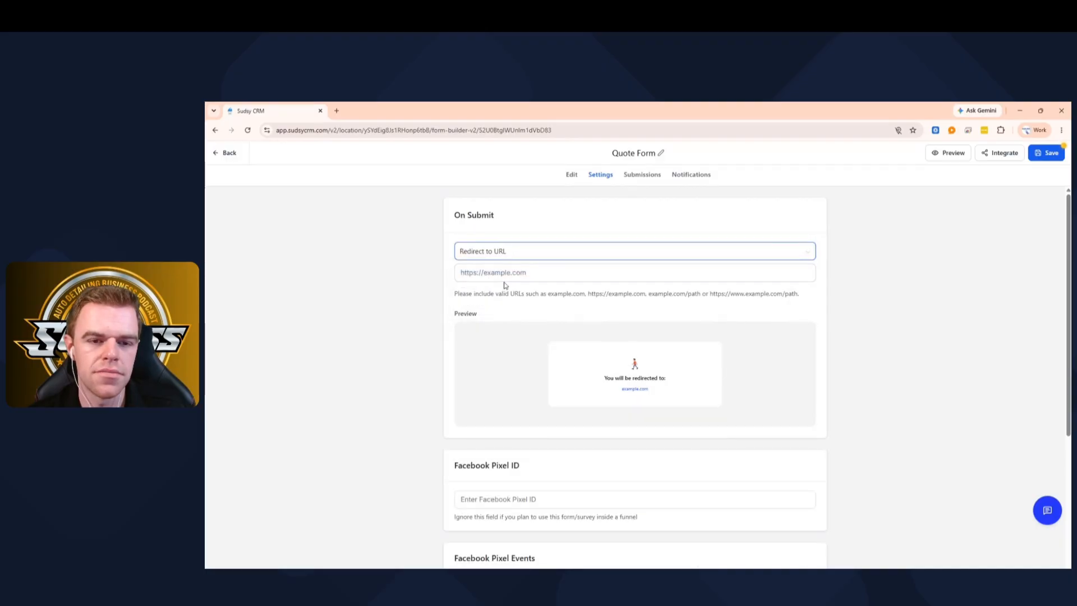
{"action": "left_click", "coordinate": [532, 253]}
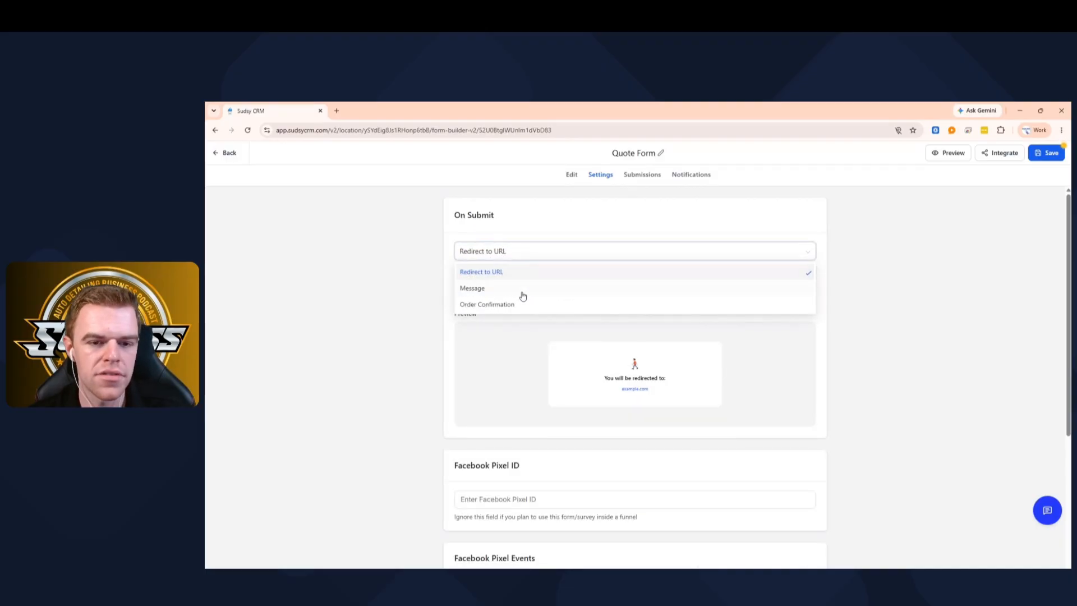
{"action": "left_click", "coordinate": [506, 293]}
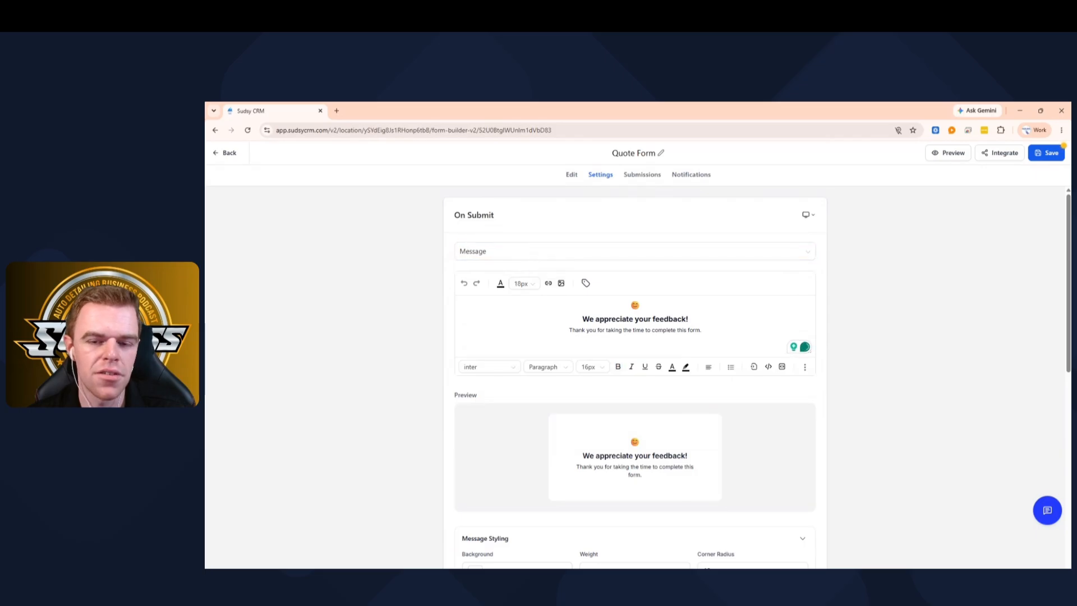
- Change the submit message heading to 'We appreciate your quote.'
{"action": "left_click_drag", "start_coordinate": [689, 319], "coordinate": [635, 319]}
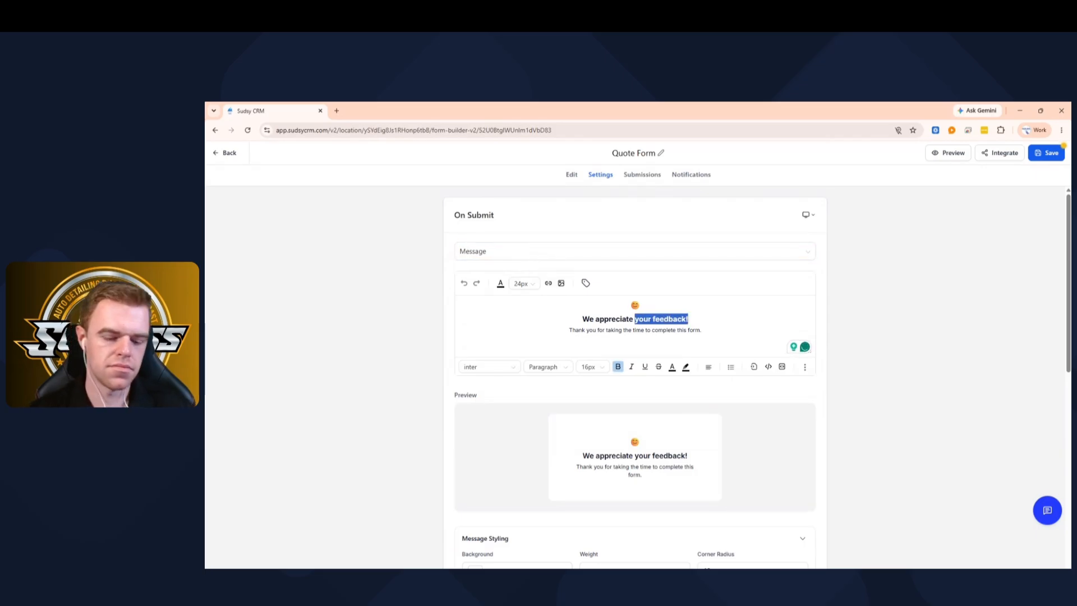
{"action": "key", "text": "BackSpace"}
{"action": "type", "text": "You"}
{"action": "key", "text": "BackSpace"}
{"action": "key", "text": "BackSpace"}
{"action": "key", "text": "BackSpace"}
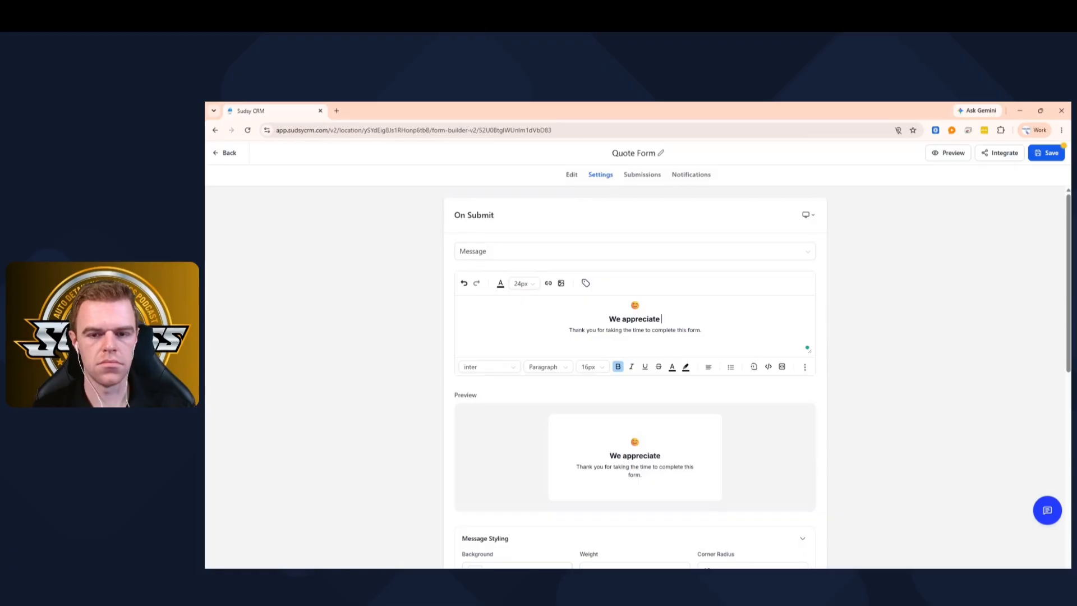
{"action": "type", "text": "your"}
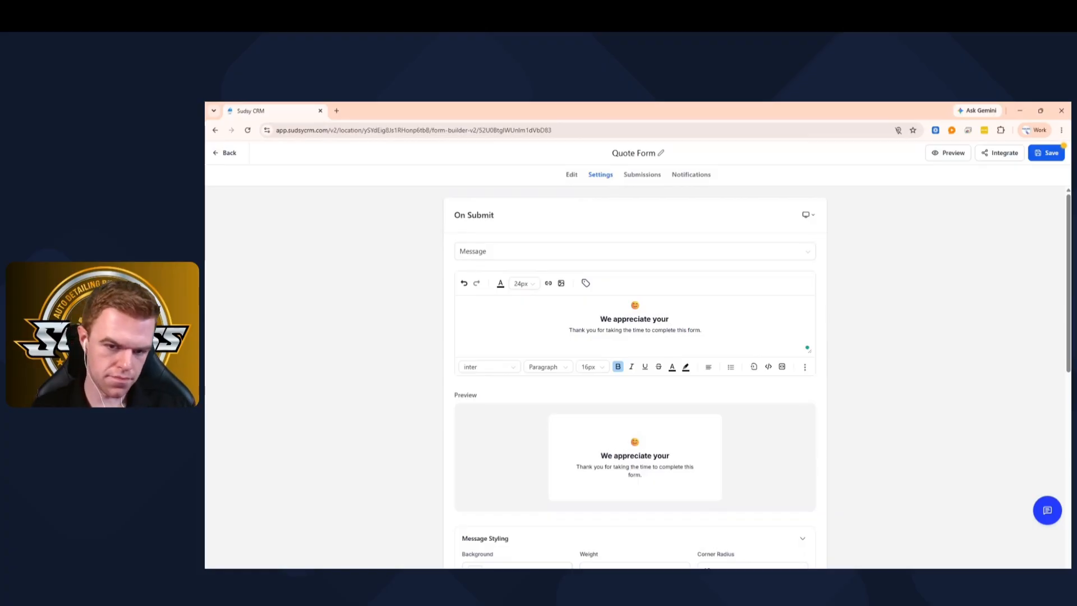
{"action": "type", "text": " quote."}
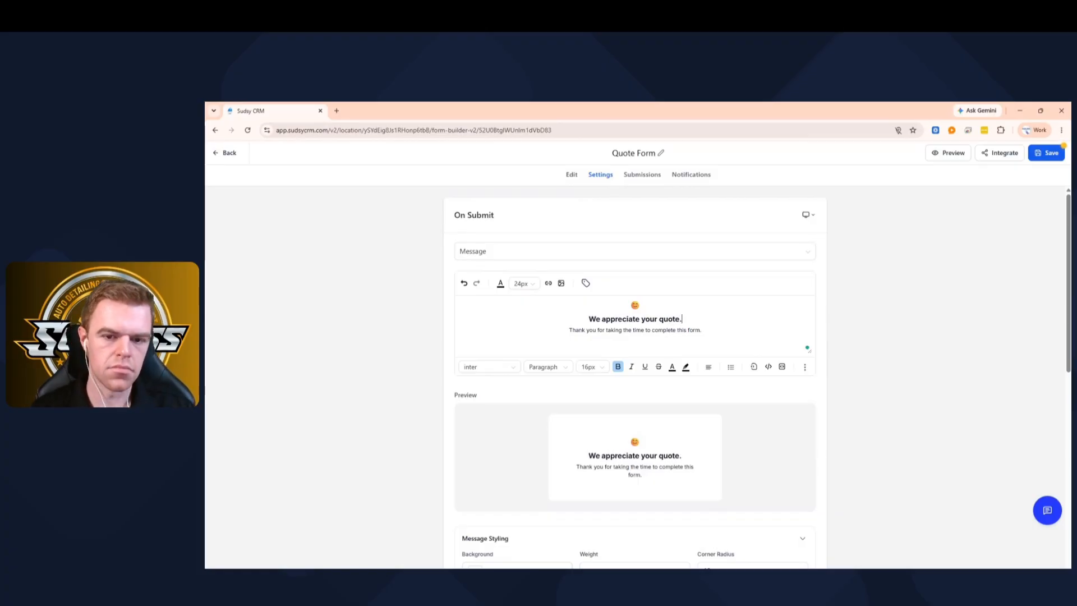
{"action": "left_click_drag", "start_coordinate": [702, 330], "coordinate": [615, 318]}
{"action": "scroll", "coordinate": [631, 316], "scroll_direction": "down", "scroll_amount": 7}
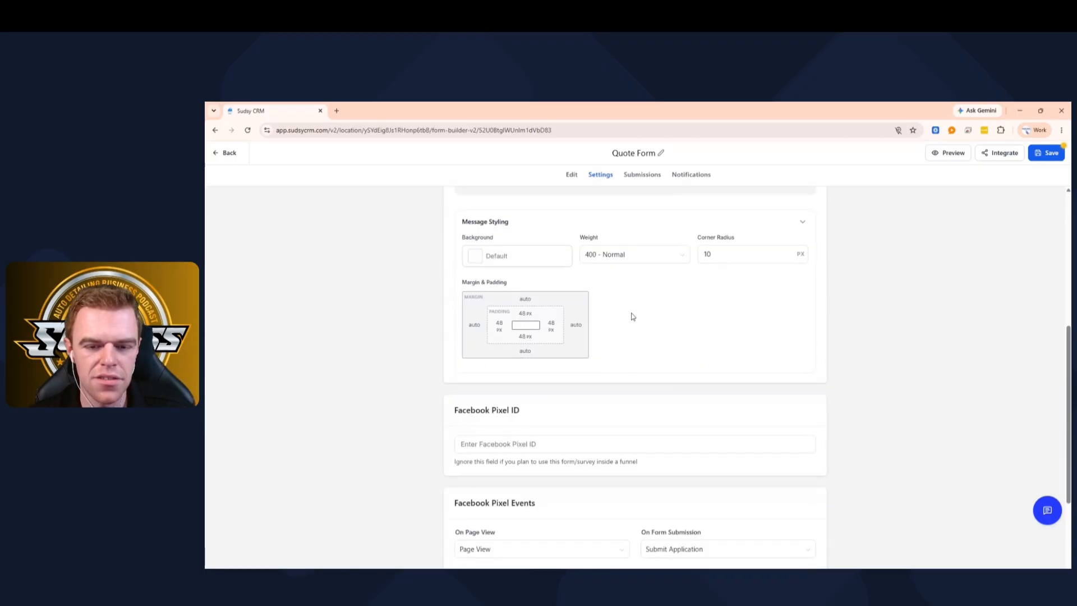
{"action": "scroll", "coordinate": [632, 317], "scroll_direction": "up", "scroll_amount": 4}
{"action": "scroll", "coordinate": [632, 317], "scroll_direction": "up", "scroll_amount": 3}
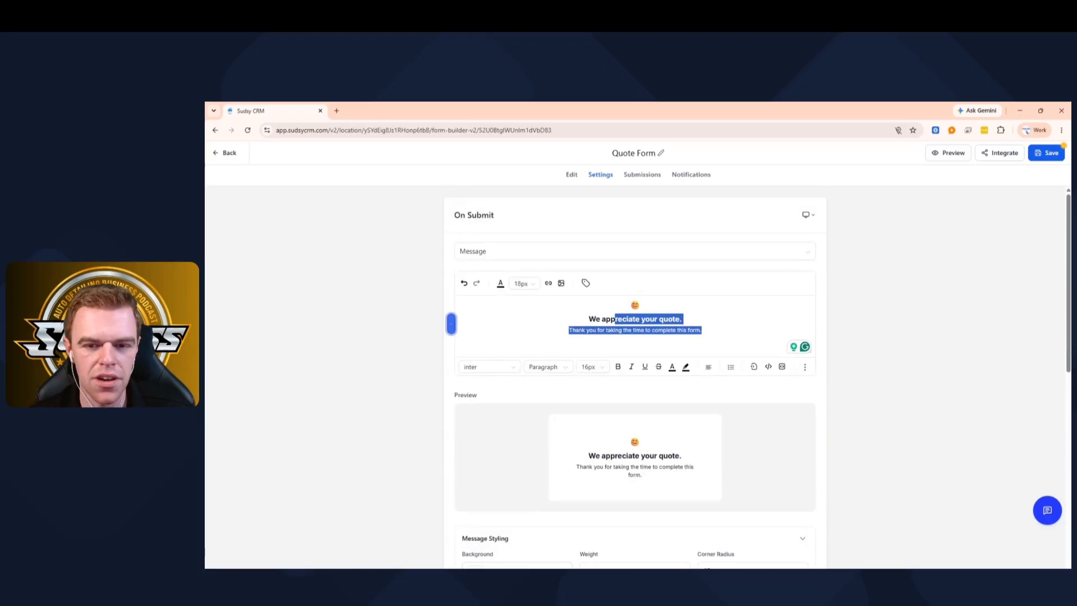
{"action": "left_click_drag", "start_coordinate": [682, 318], "coordinate": [631, 305]}
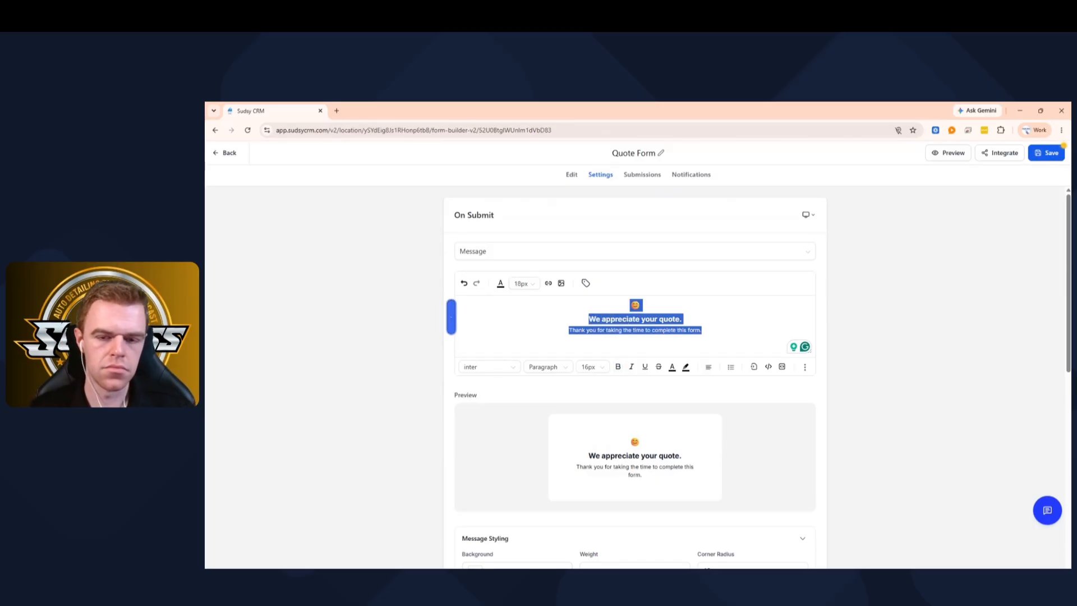
{"action": "left_click", "coordinate": [628, 319]}
- Replace the message with 'Thank You!' and a second line 'We will Be In Contact With You Soon'
{"action": "left_click_drag", "start_coordinate": [702, 330], "coordinate": [596, 319]}
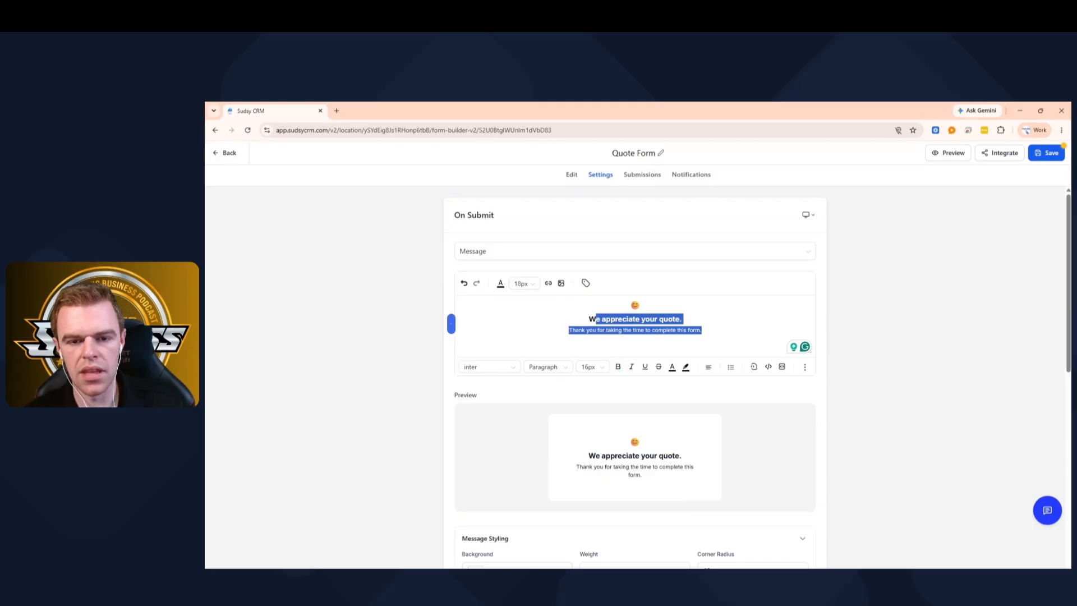
{"action": "type", "text": "Tha"}
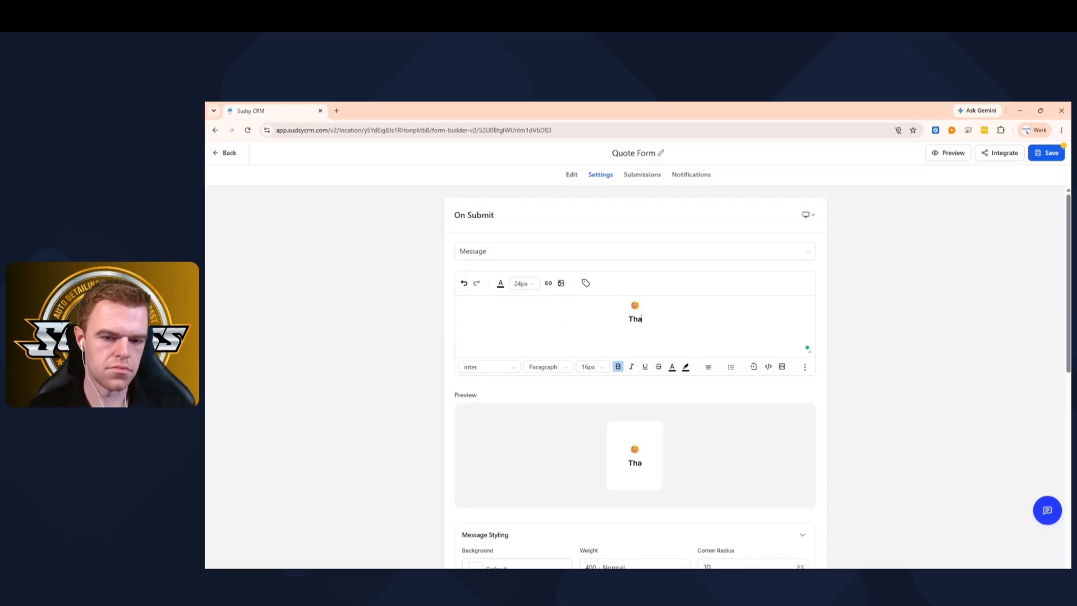
{"action": "type", "text": "nk You!"}
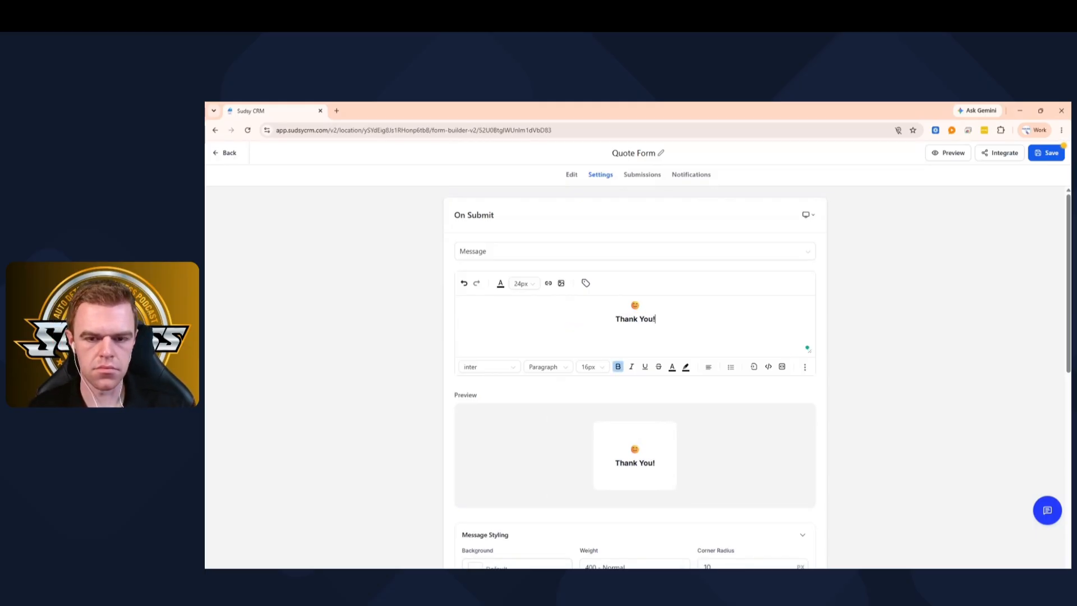
{"action": "key", "text": "Return"}
{"action": "type", "text": "We will Be"}
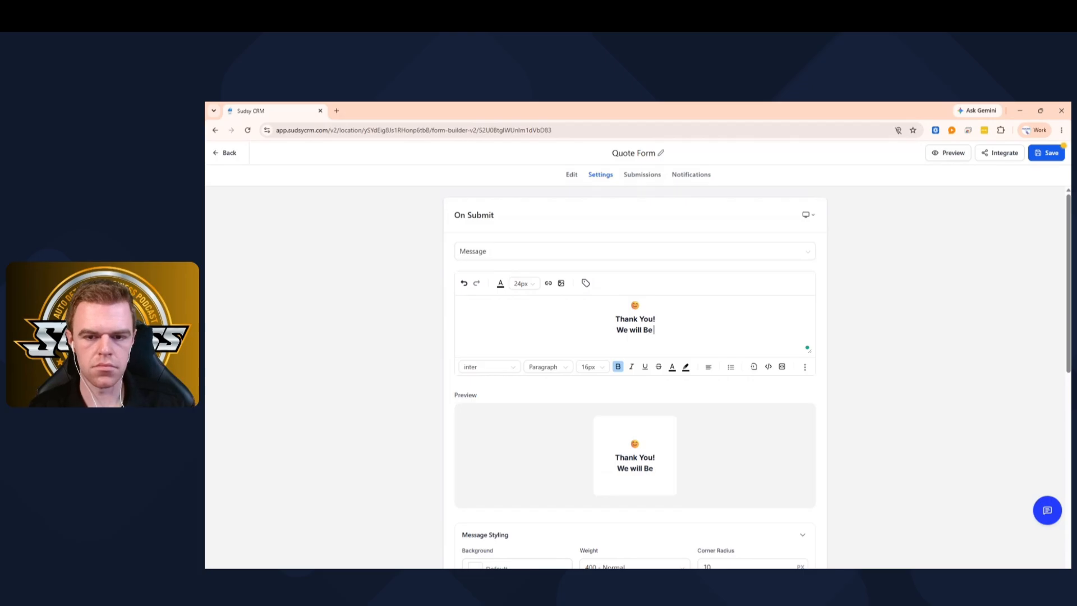
{"action": "type", "text": " In Contact W"}
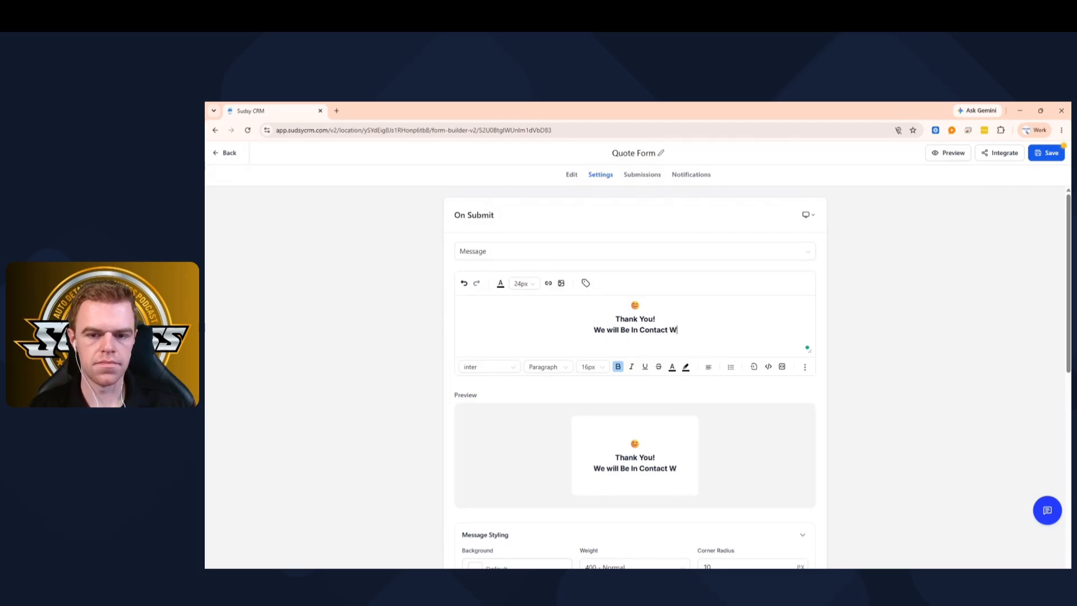
{"action": "type", "text": "ith You Soon"}
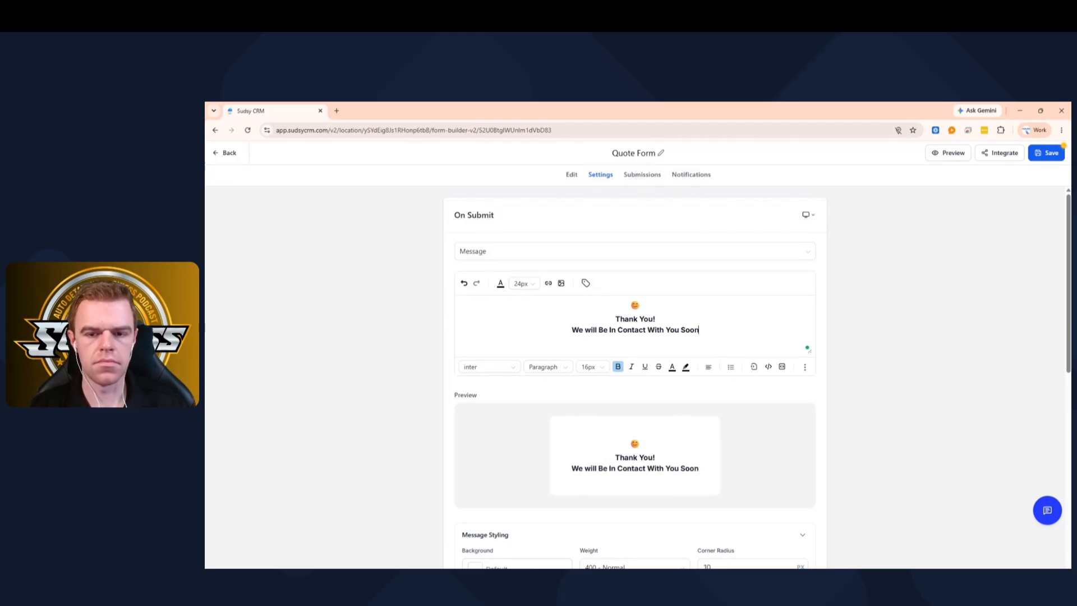
{"action": "scroll", "coordinate": [628, 345], "scroll_direction": "down", "scroll_amount": 9}
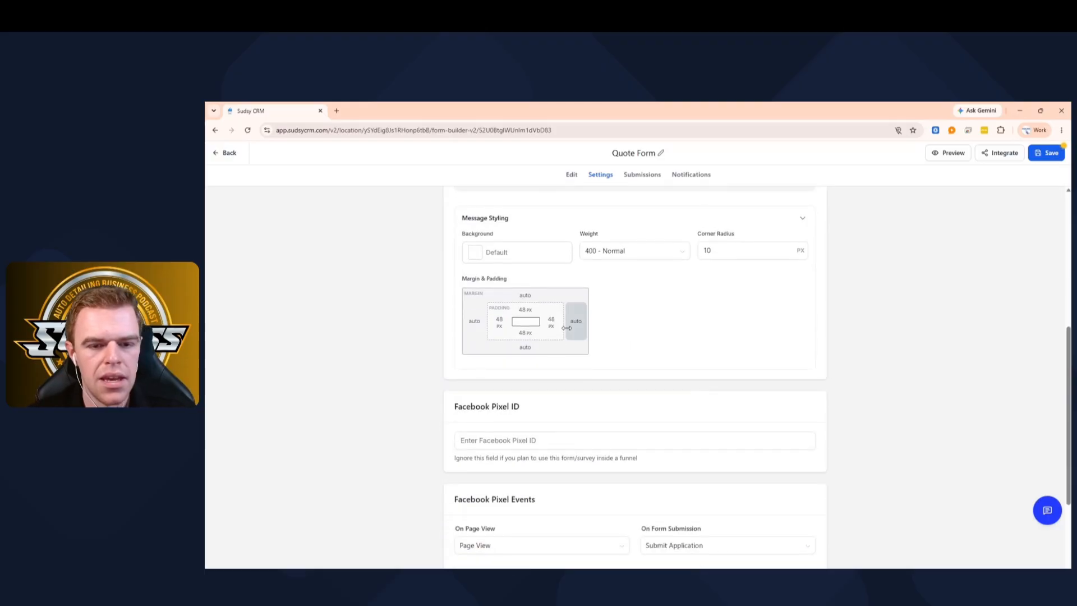
{"action": "scroll", "coordinate": [569, 314], "scroll_direction": "up", "scroll_amount": 6}
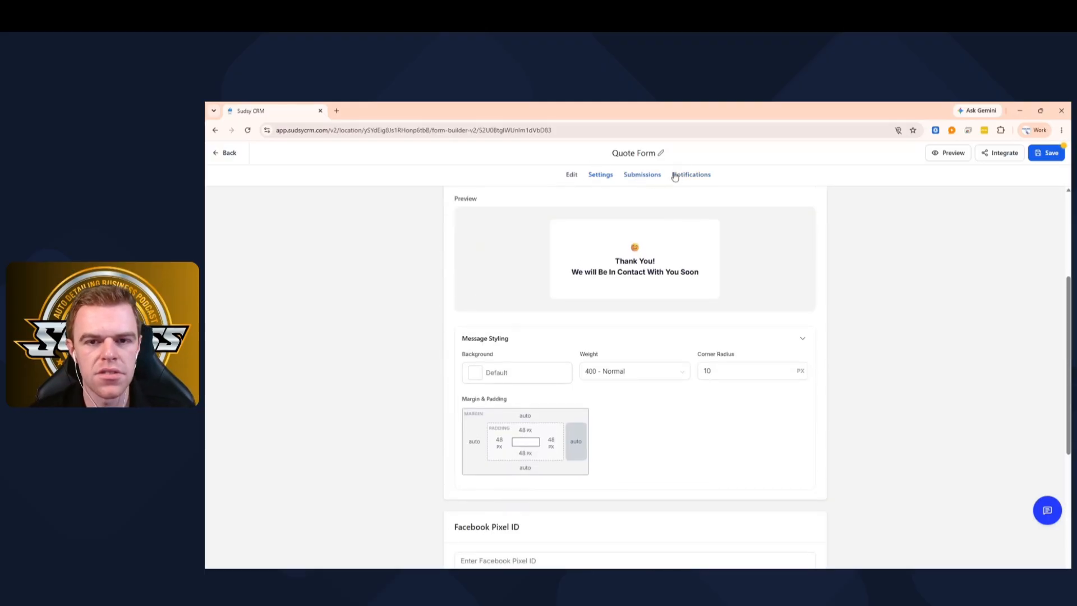
{"action": "left_click", "coordinate": [573, 175]}
- Add a Text element at the top reading 'Request A Quote', centered
{"action": "left_click", "coordinate": [775, 212]}
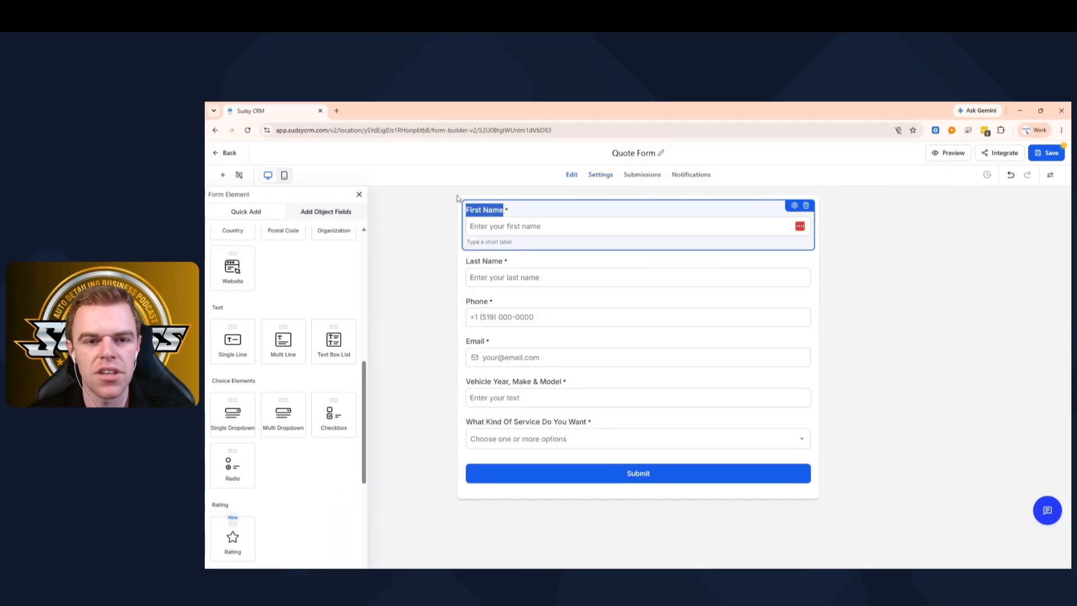
{"action": "scroll", "coordinate": [314, 328], "scroll_direction": "down", "scroll_amount": 2}
{"action": "scroll", "coordinate": [305, 356], "scroll_direction": "up", "scroll_amount": 5}
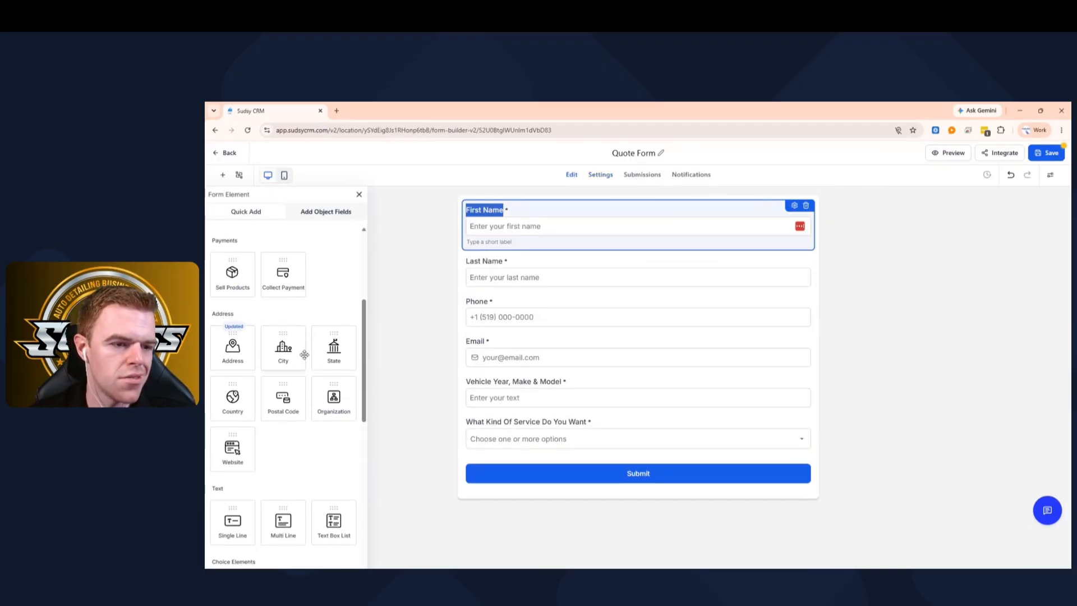
{"action": "scroll", "coordinate": [307, 360], "scroll_direction": "down", "scroll_amount": 6}
{"action": "scroll", "coordinate": [307, 360], "scroll_direction": "down", "scroll_amount": 3}
{"action": "left_click_drag", "start_coordinate": [235, 352], "coordinate": [522, 220]}
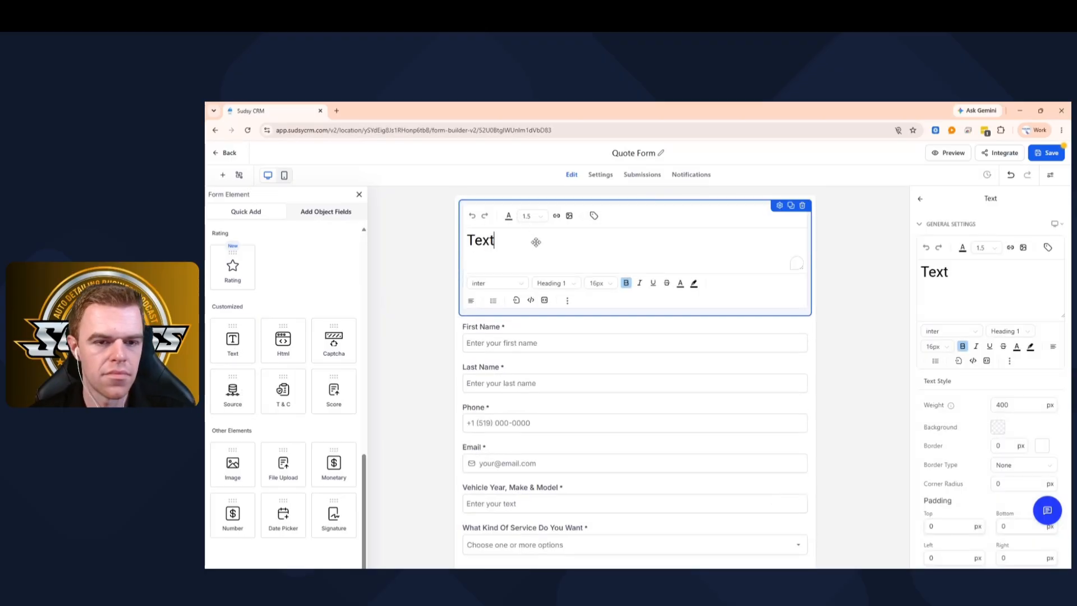
{"action": "double_click", "coordinate": [536, 242]}
{"action": "type", "text": "Reques"}
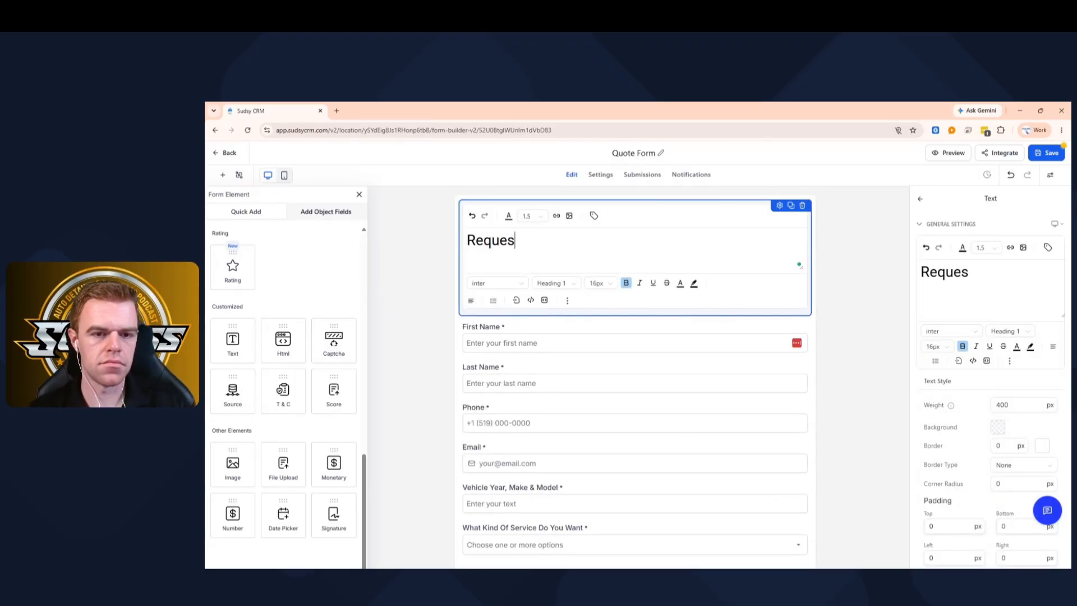
{"action": "type", "text": "t A Quote"}
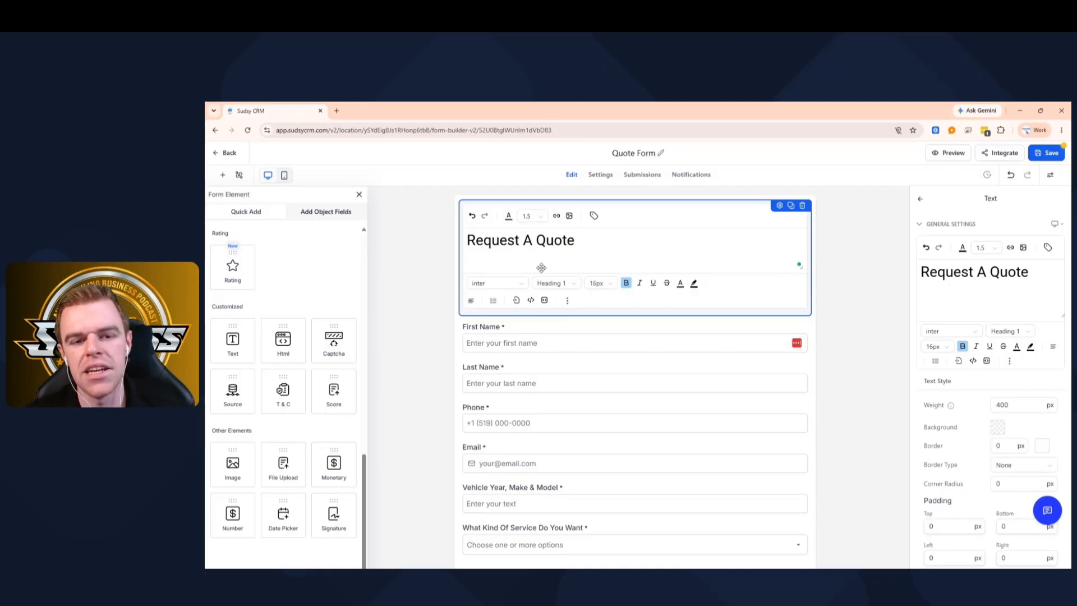
{"action": "left_click", "coordinate": [469, 300]}
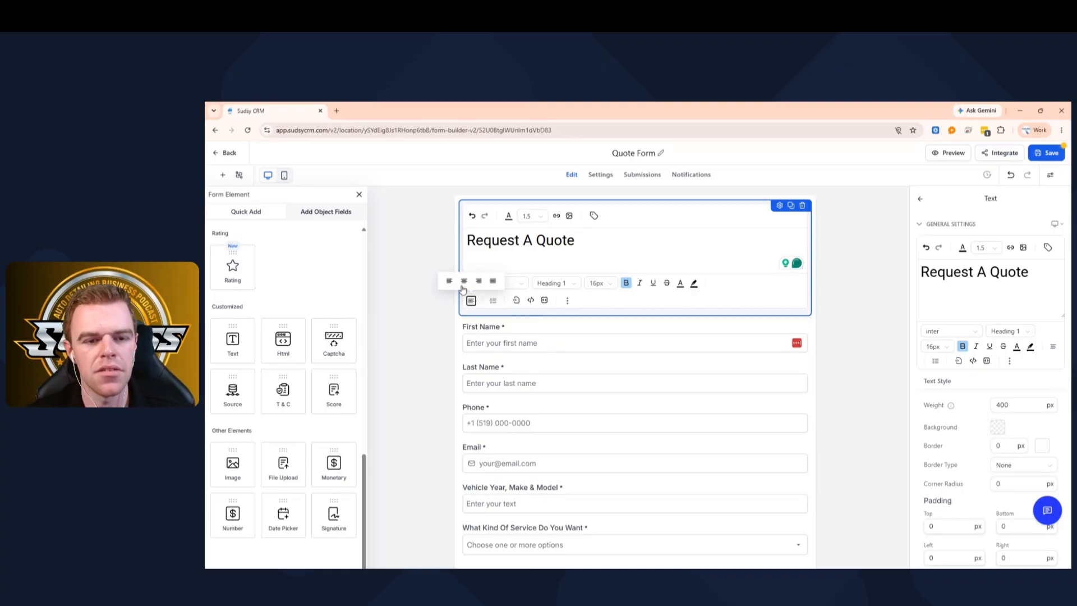
{"action": "left_click", "coordinate": [463, 281]}
{"action": "left_click", "coordinate": [846, 288]}
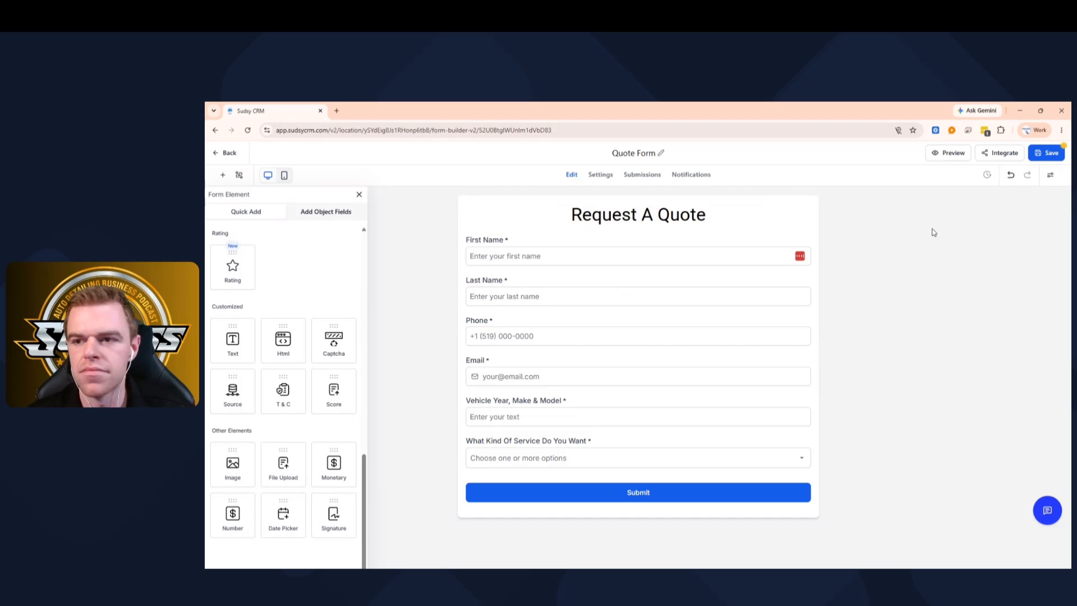
- Look through the Styles panel's themes and border settings, then return to Layout
{"action": "left_click", "coordinate": [1052, 176]}
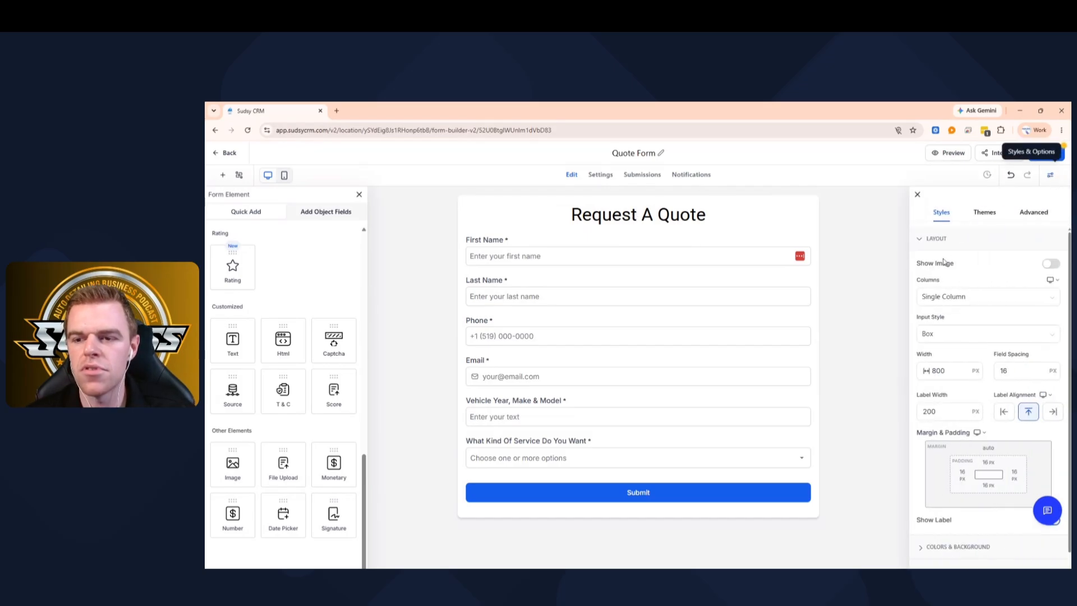
{"action": "scroll", "coordinate": [1001, 266], "scroll_direction": "down", "scroll_amount": 1}
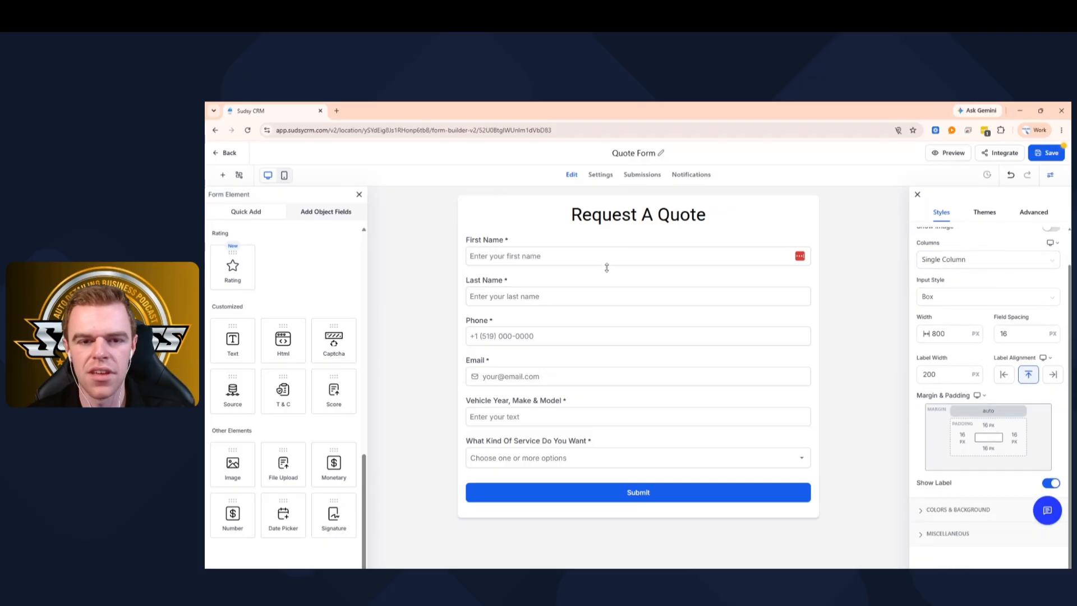
{"action": "left_click", "coordinate": [996, 211]}
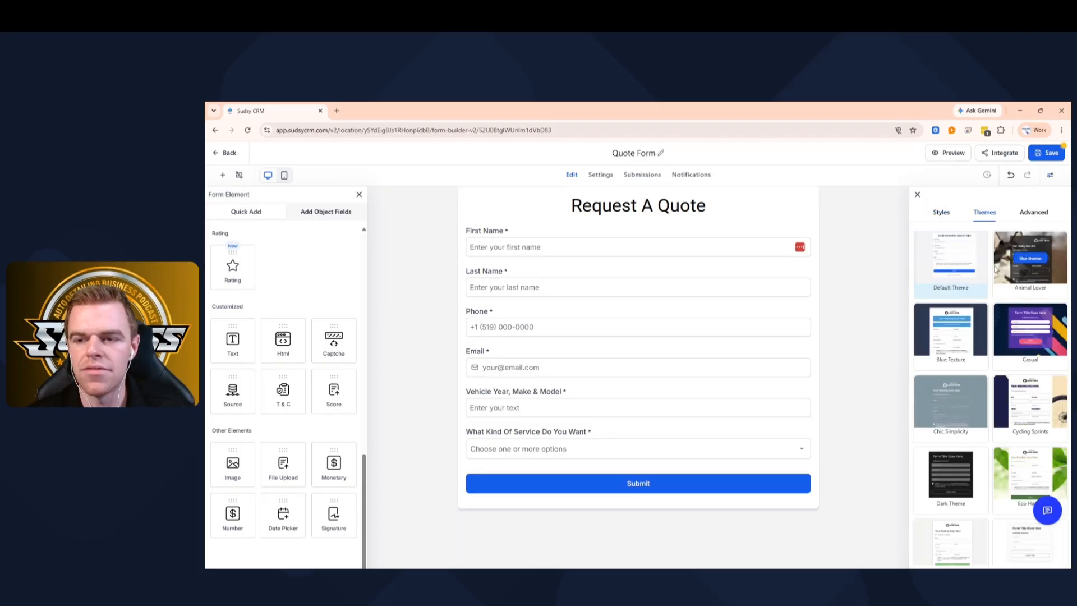
{"action": "left_click", "coordinate": [1033, 214]}
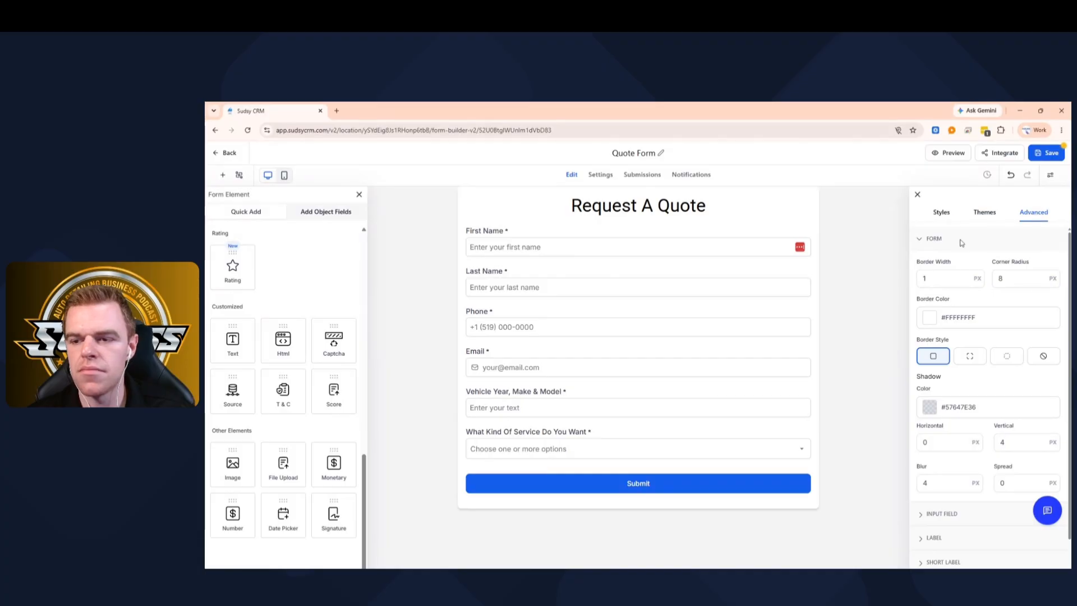
{"action": "scroll", "coordinate": [988, 365], "scroll_direction": "down", "scroll_amount": 2}
{"action": "scroll", "coordinate": [965, 258], "scroll_direction": "up", "scroll_amount": 2}
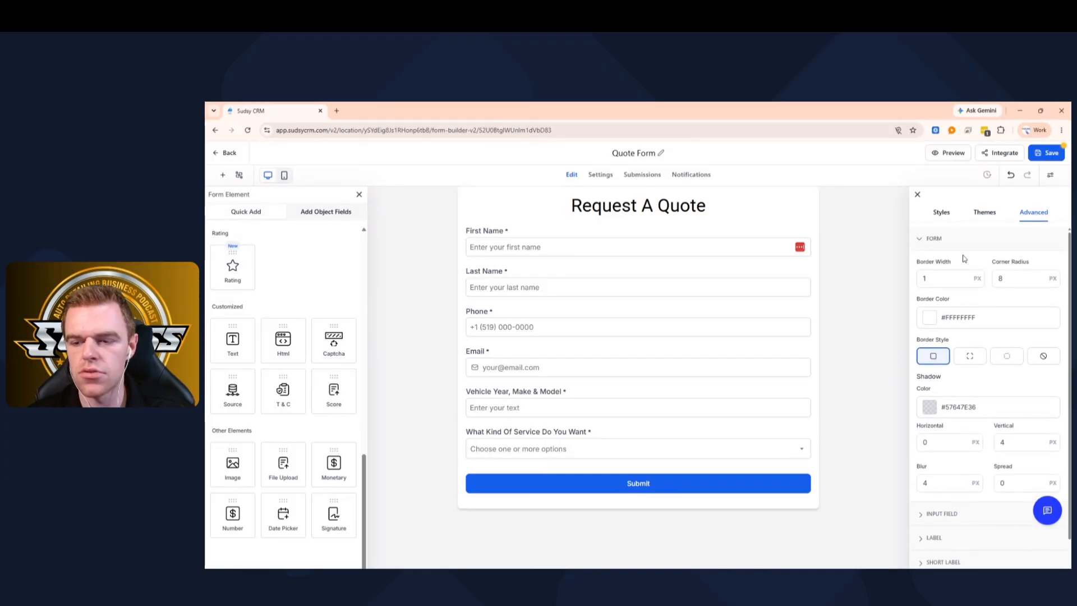
{"action": "left_click", "coordinate": [942, 215]}
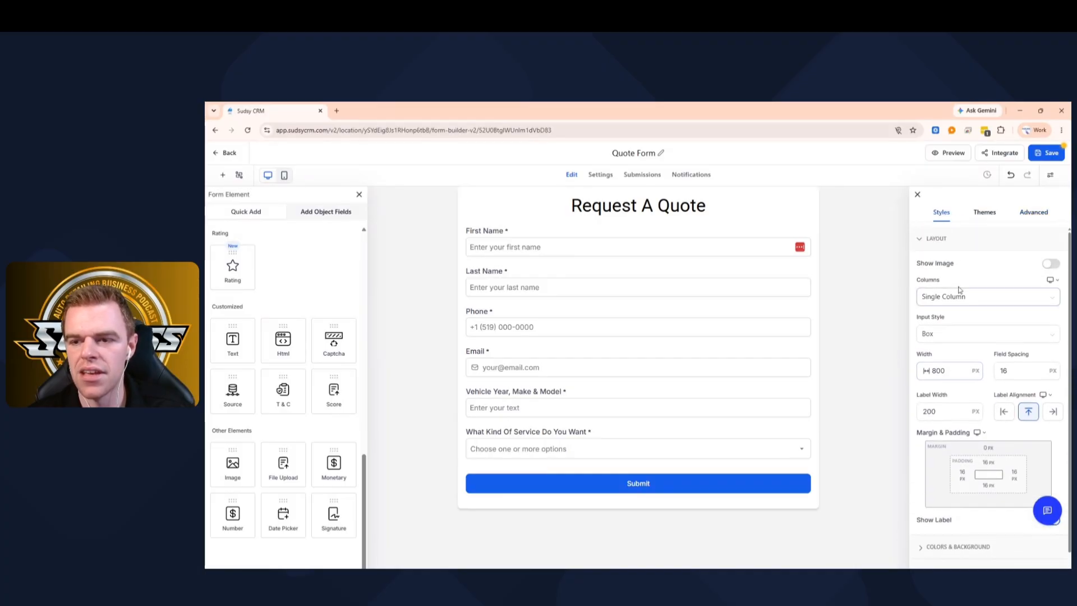
- Set the form's Columns layout to Two Column and save the form
{"action": "left_click", "coordinate": [958, 299]}
{"action": "left_click", "coordinate": [958, 334]}
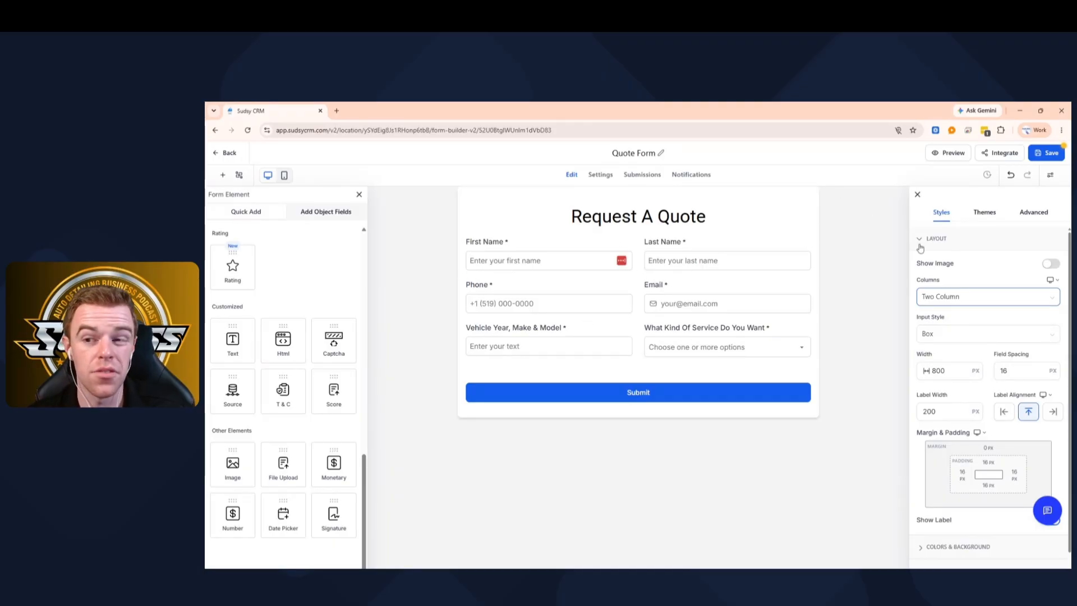
{"action": "left_click", "coordinate": [1046, 156]}
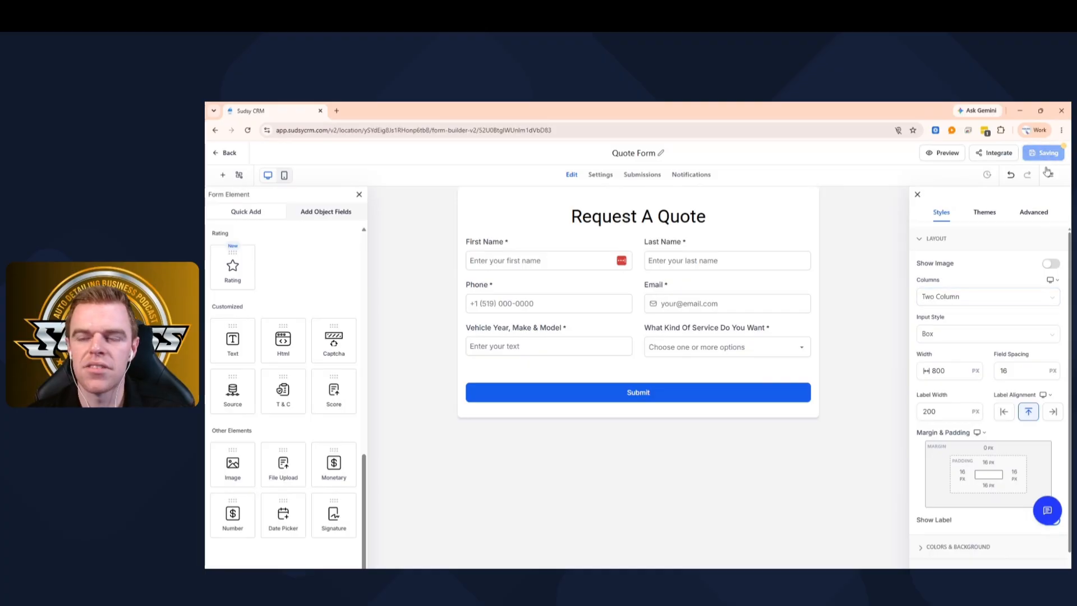
- Copy the Quote Form's embed code, preview its live share link, then close the Embed/Share dialog
{"action": "left_click", "coordinate": [994, 153]}
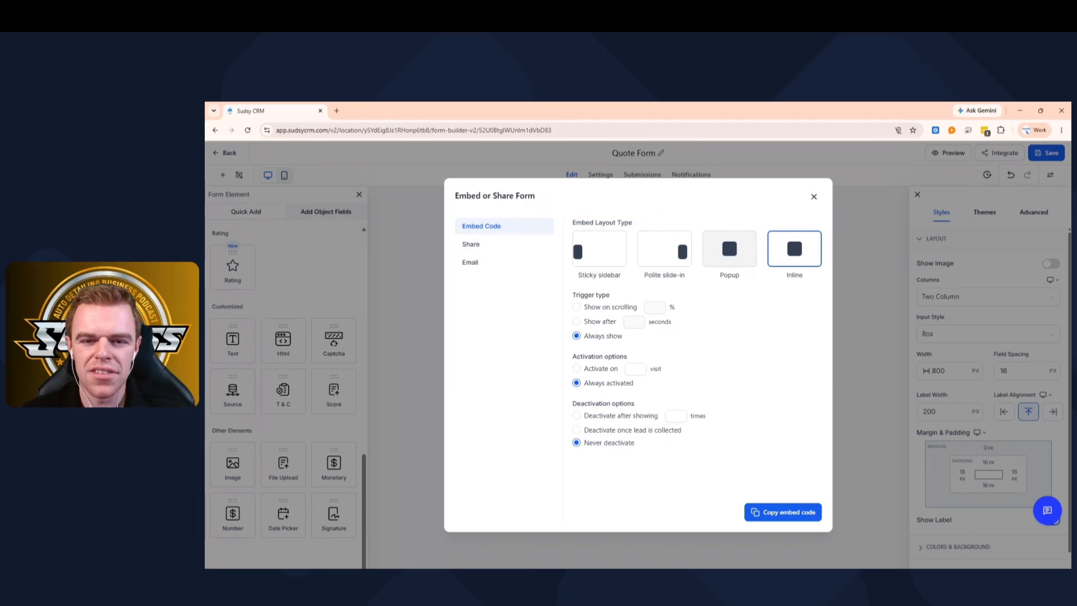
{"action": "left_click", "coordinate": [786, 519]}
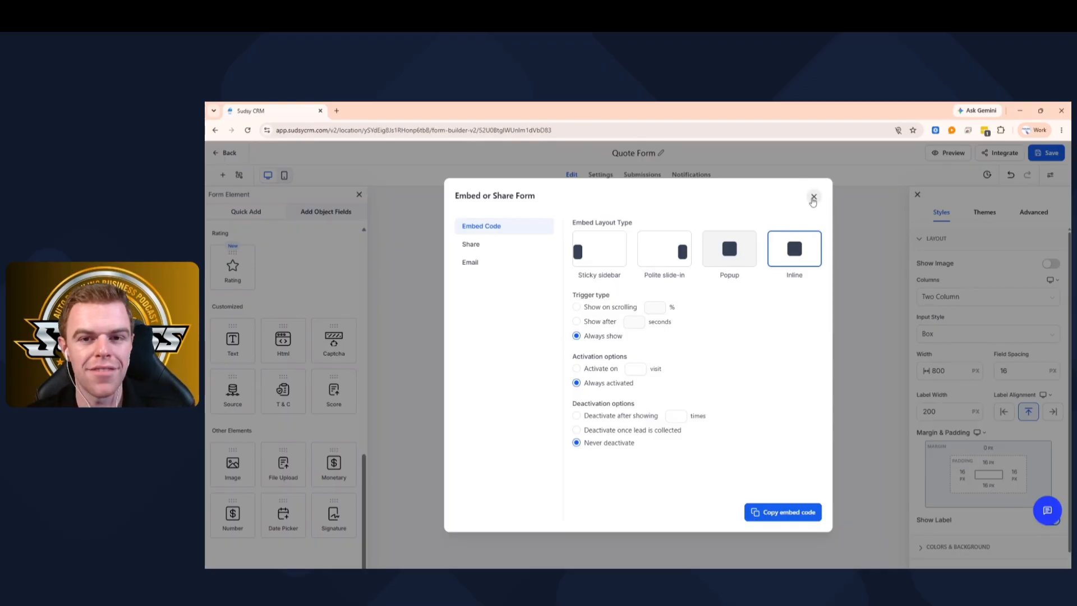
{"action": "left_click", "coordinate": [491, 246]}
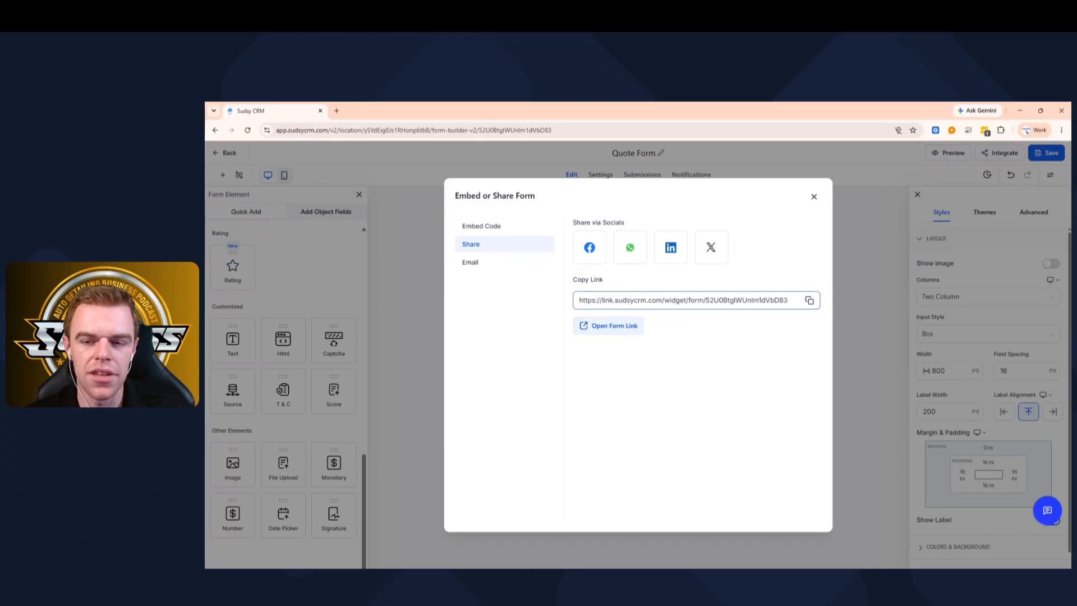
{"action": "left_click", "coordinate": [600, 337]}
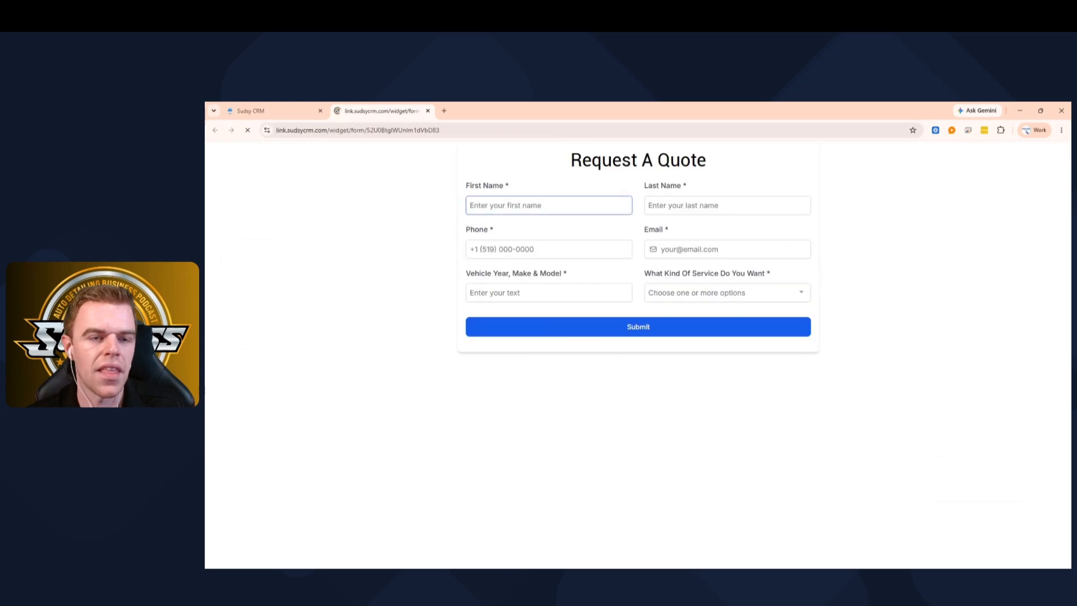
{"action": "left_click", "coordinate": [427, 111]}
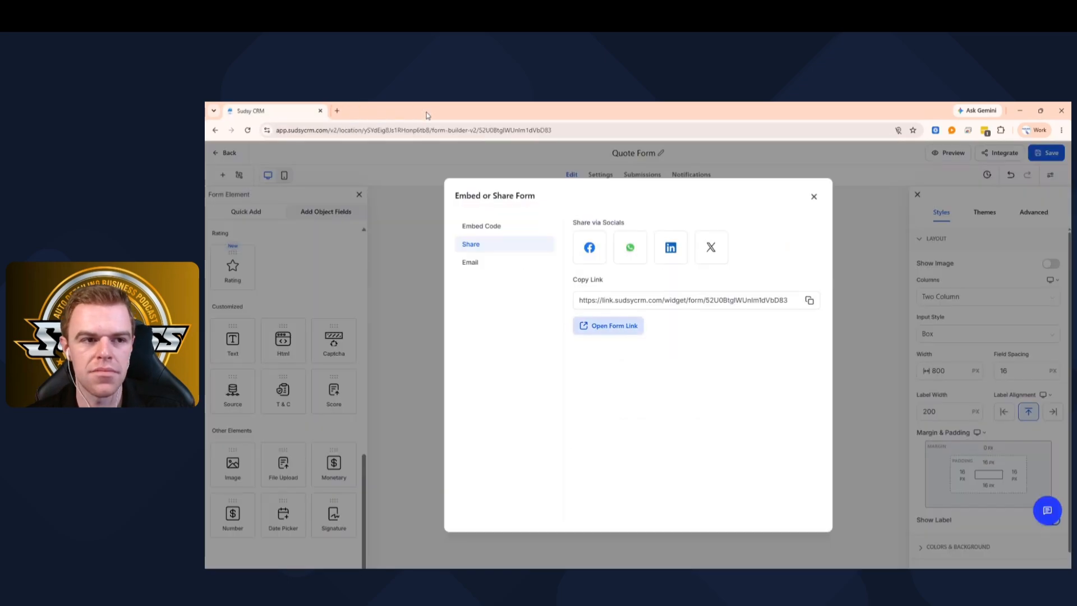
{"action": "left_click", "coordinate": [814, 196]}
{"action": "left_click", "coordinate": [858, 213]}
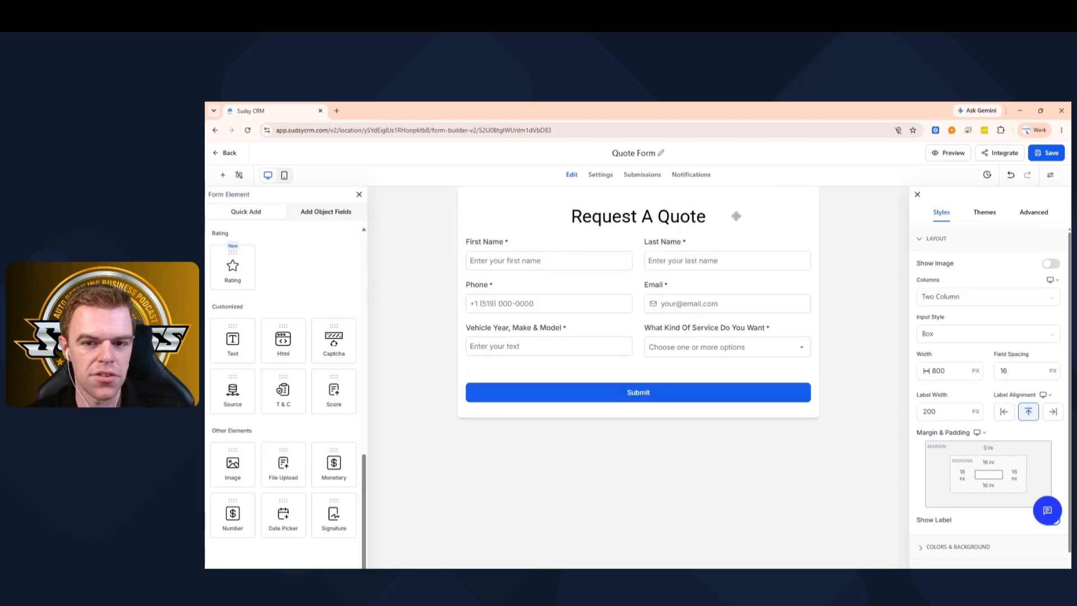
- Save the Quote Form and start a new automation workflow from scratch
{"action": "left_click", "coordinate": [1048, 153]}
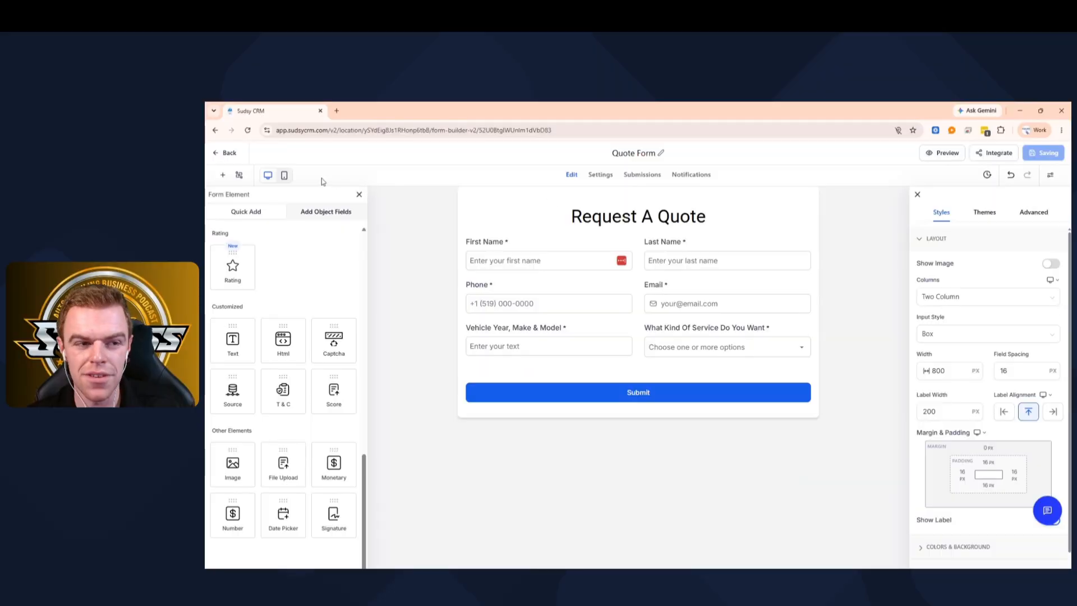
{"action": "left_click", "coordinate": [228, 156]}
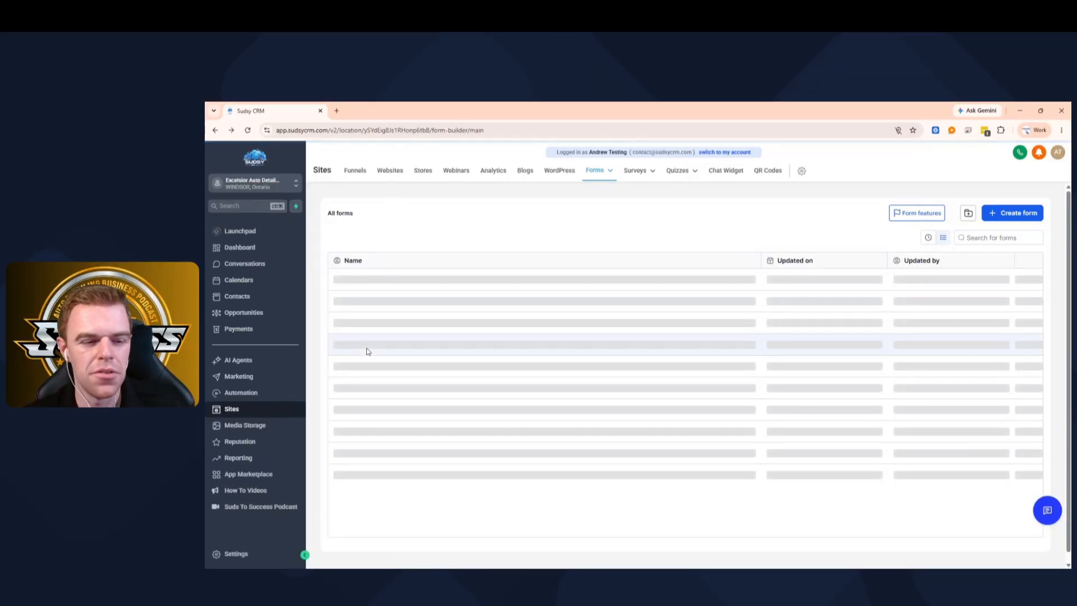
{"action": "left_click", "coordinate": [251, 394]}
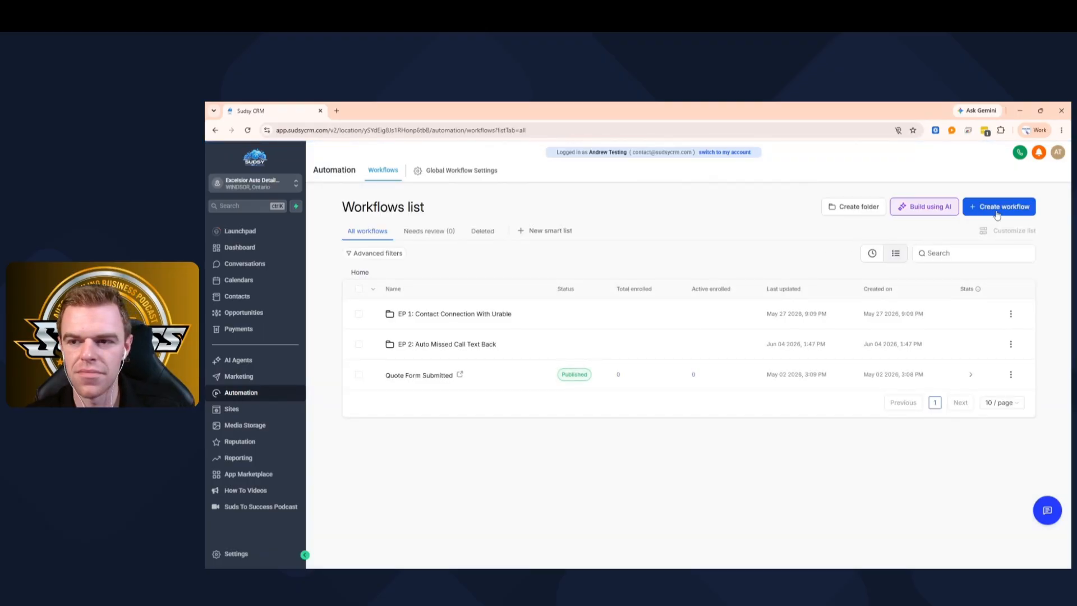
{"action": "left_click", "coordinate": [996, 215]}
{"action": "left_click", "coordinate": [990, 228]}
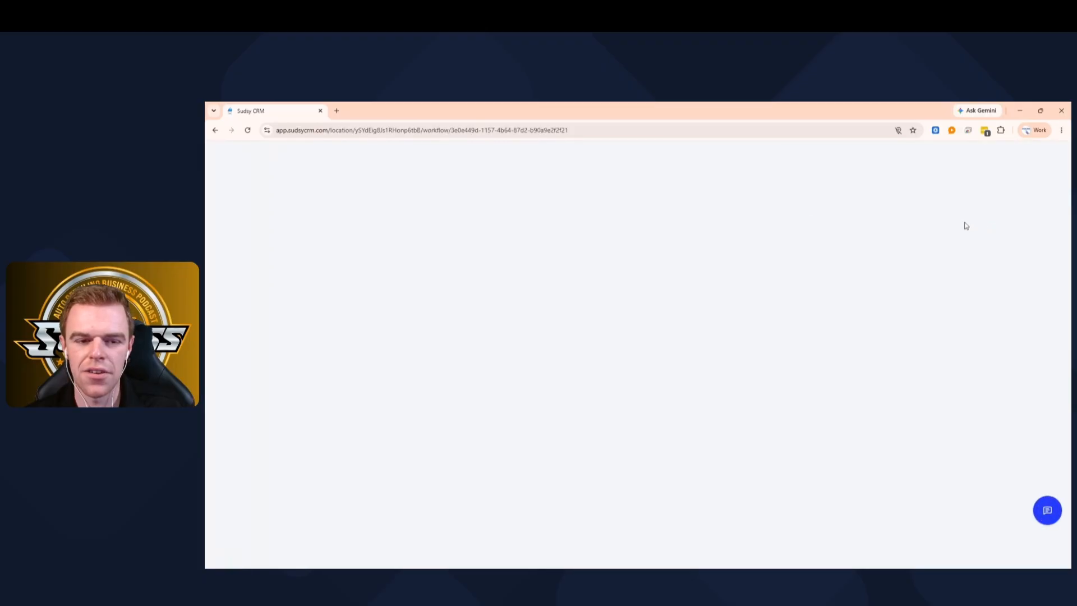
- Rename the workflow to 'EP 4 Forms Submission' and bring up the trigger choices
{"action": "left_click", "coordinate": [630, 156]}
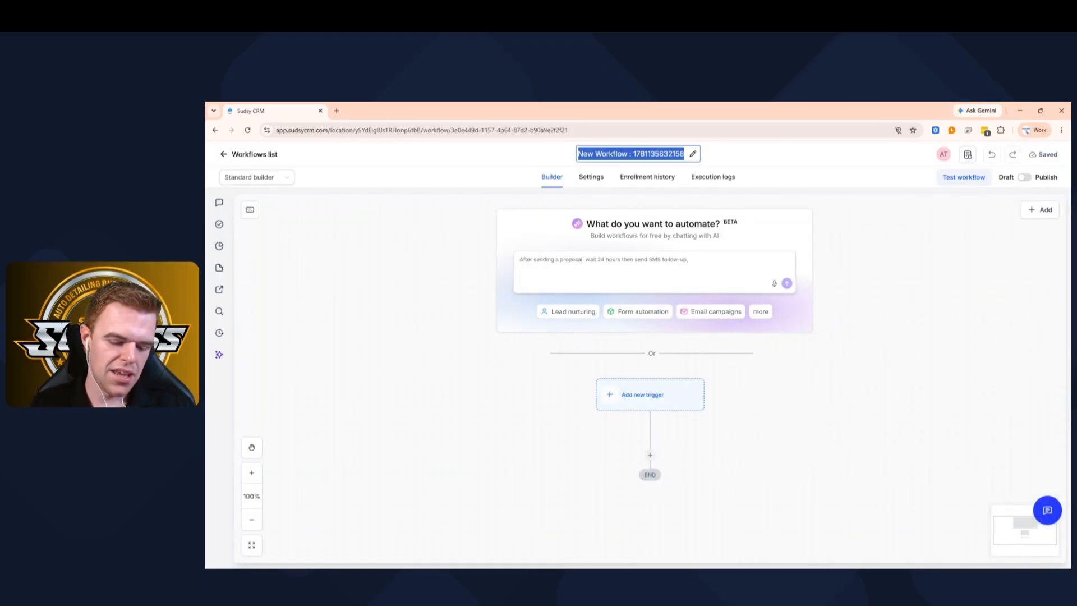
{"action": "type", "text": "EP 3"}
{"action": "key", "text": "BackSpace"}
{"action": "type", "text": "4"}
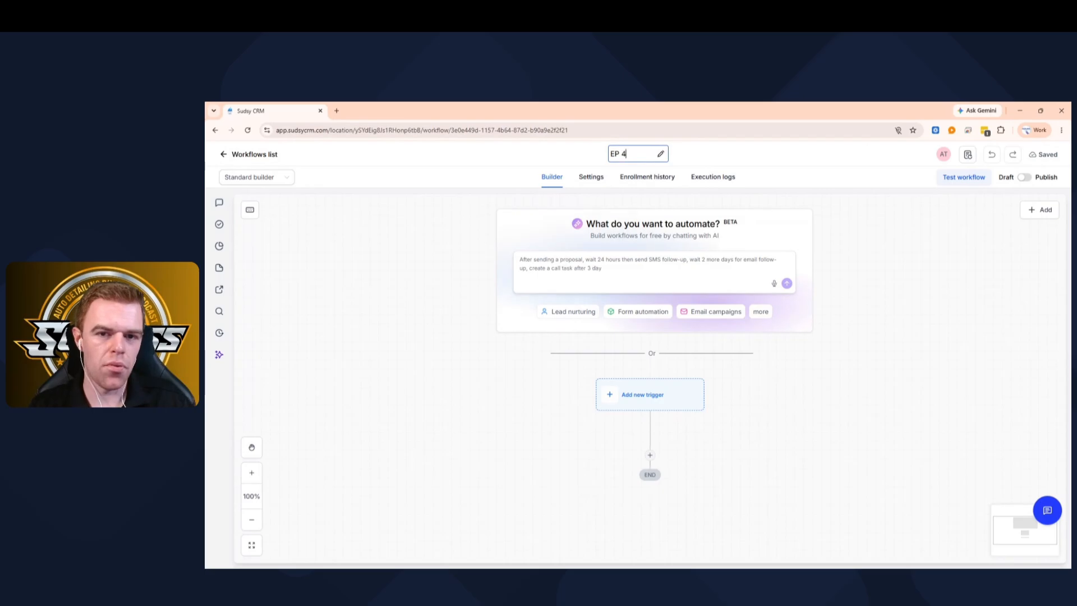
{"action": "type", "text": " Forms"}
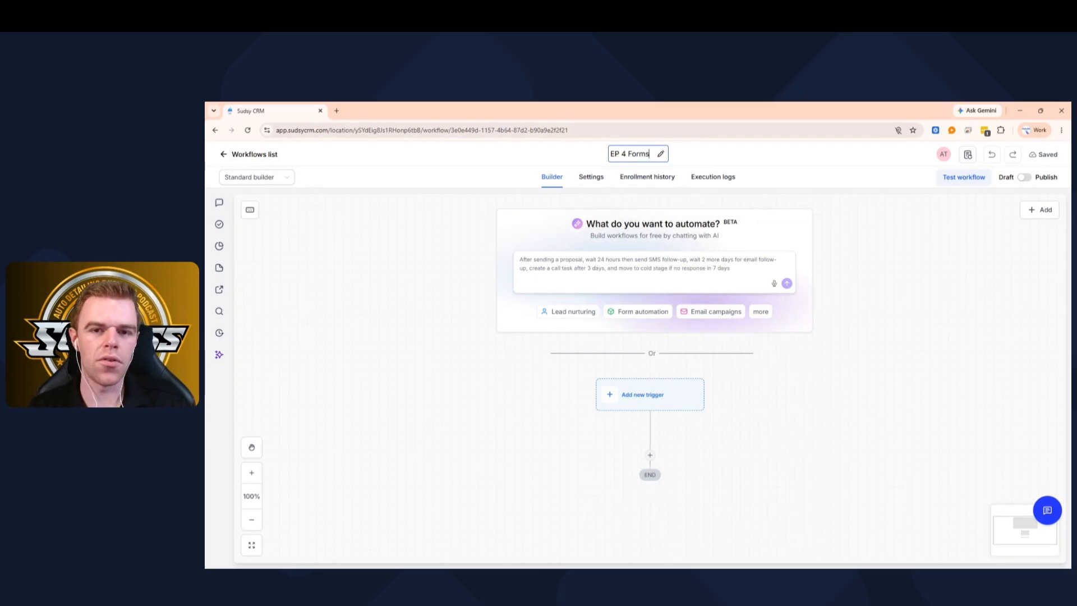
{"action": "type", "text": " Submi"}
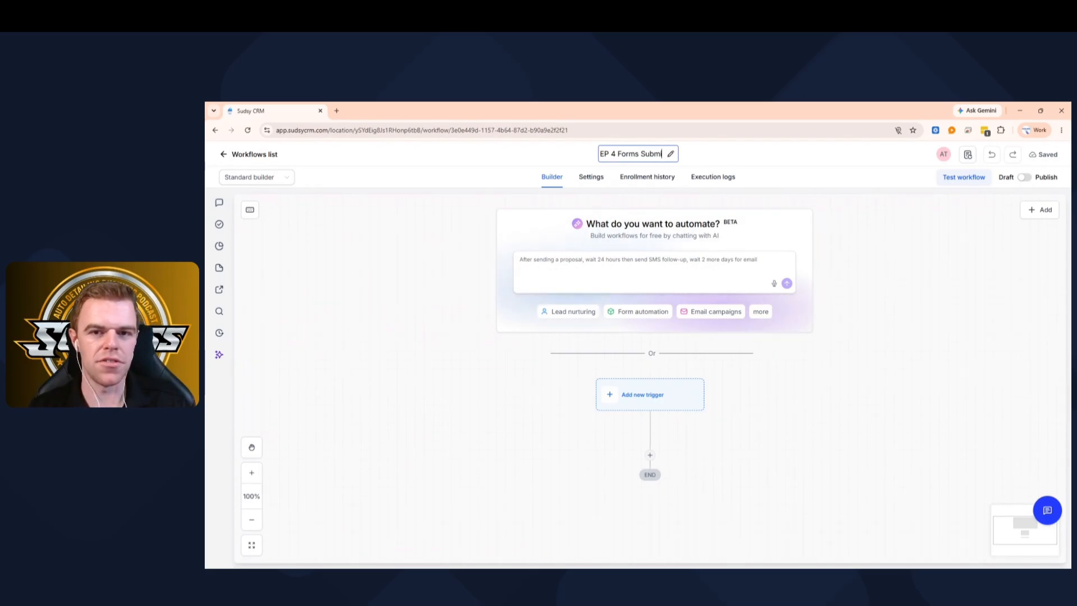
{"action": "type", "text": "ssion"}
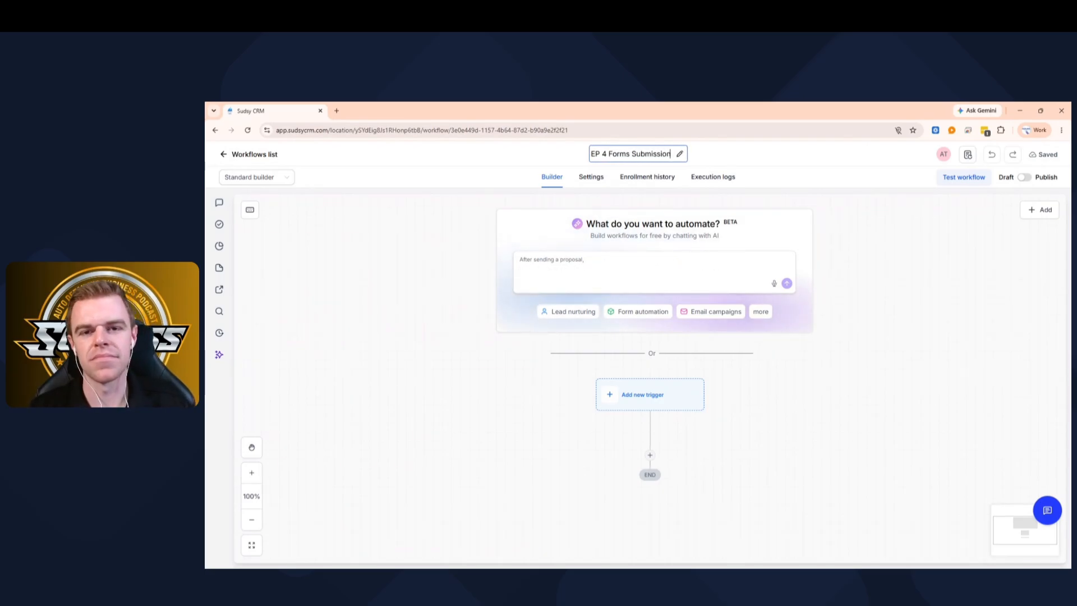
{"action": "left_click", "coordinate": [828, 228]}
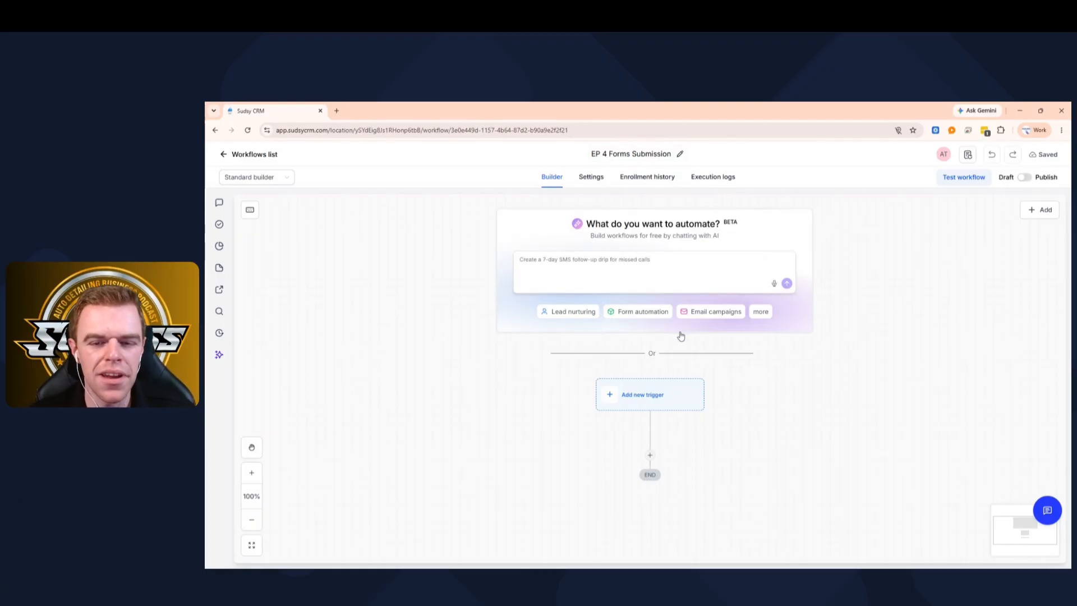
{"action": "scroll", "coordinate": [680, 335], "scroll_direction": "down", "scroll_amount": 3}
{"action": "left_click", "coordinate": [638, 265]}
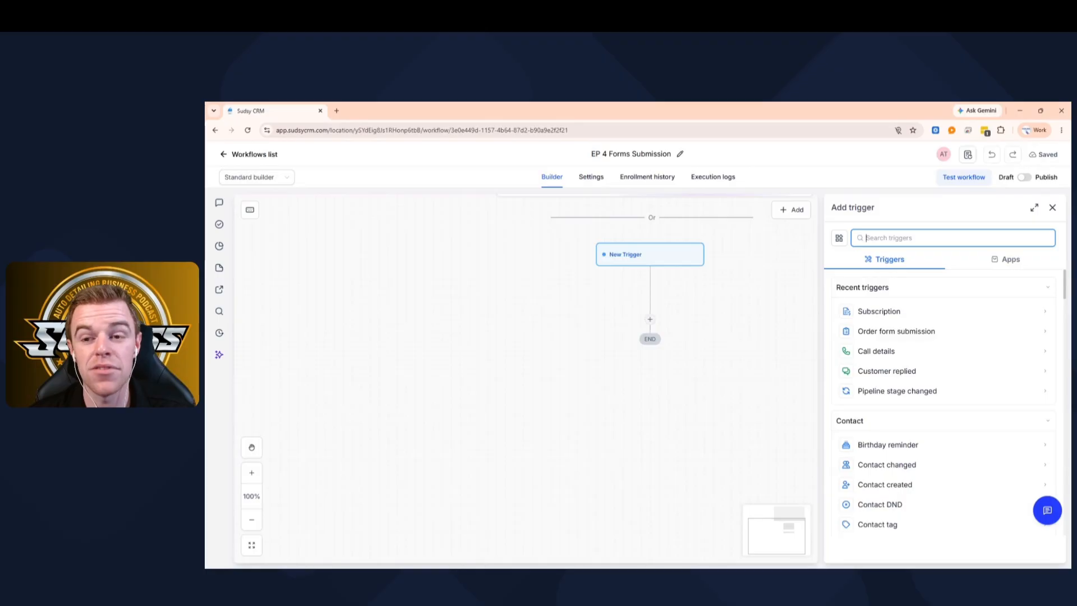
- Save a Form Submitted trigger filtered so the form is Quote Form
{"action": "type", "text": "form"}
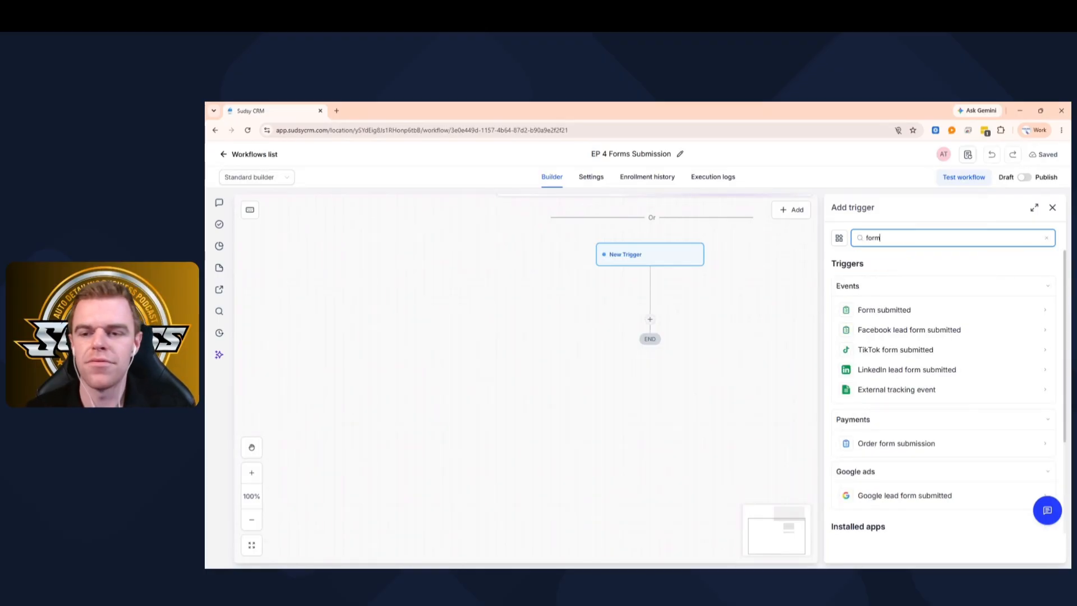
{"action": "left_click", "coordinate": [865, 310]}
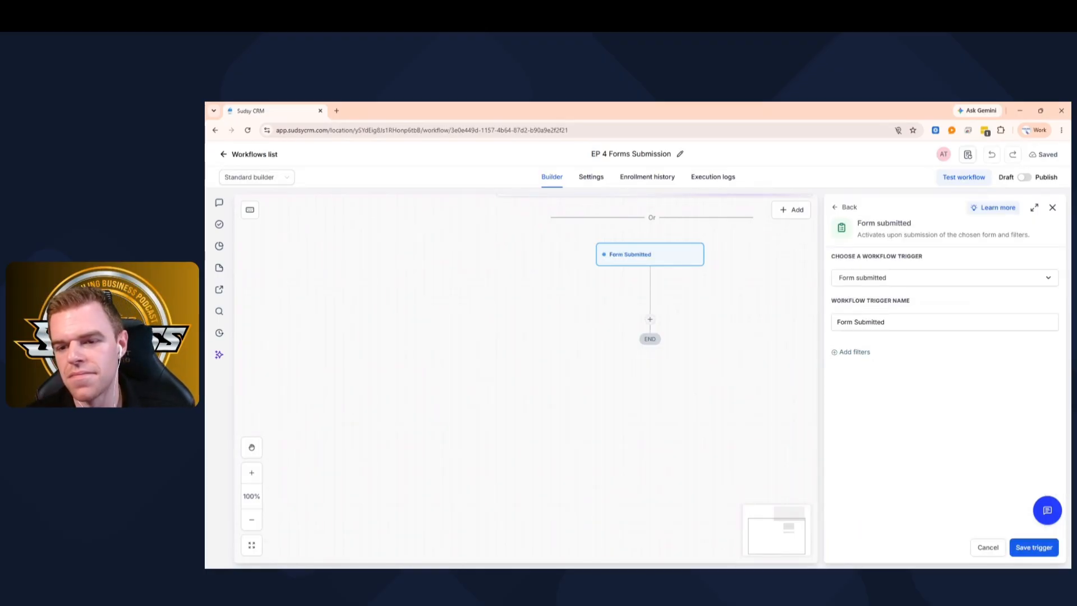
{"action": "left_click", "coordinate": [851, 353]}
{"action": "left_click", "coordinate": [858, 368]}
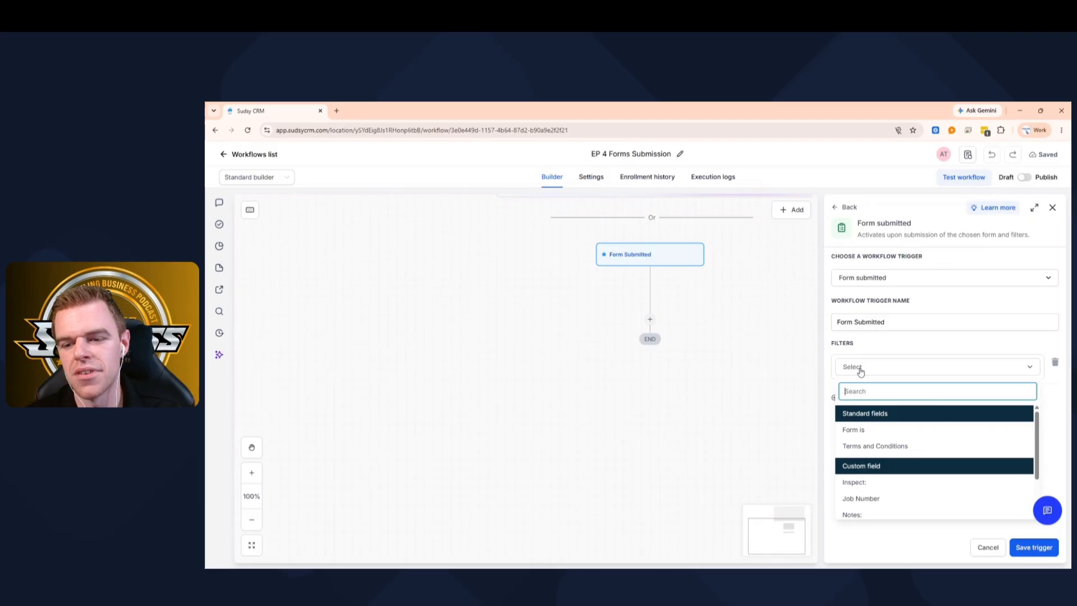
{"action": "left_click", "coordinate": [853, 430]}
{"action": "left_click", "coordinate": [918, 388]}
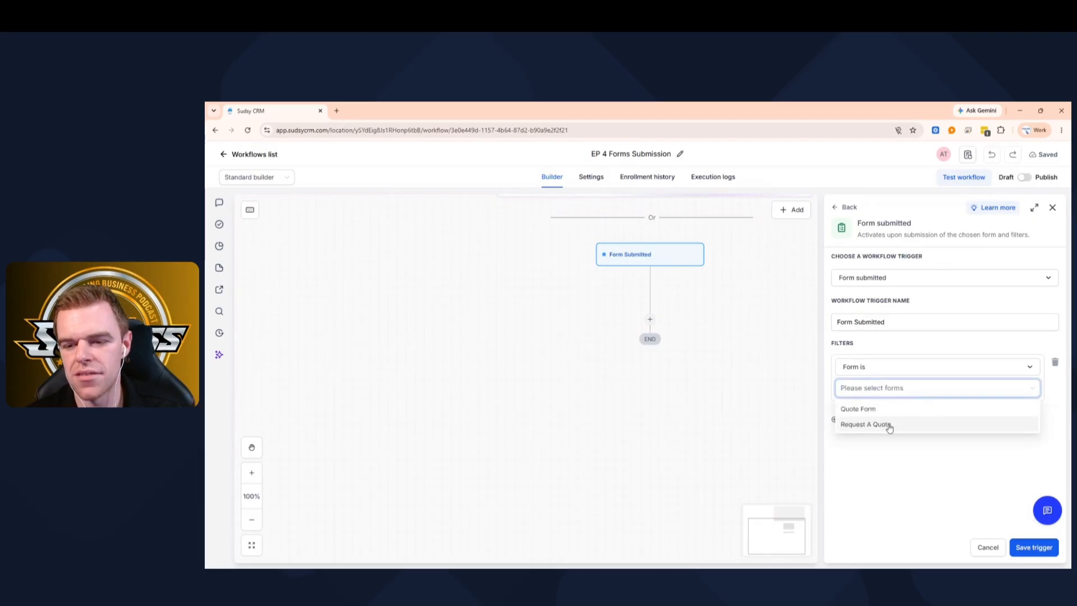
{"action": "left_click", "coordinate": [869, 412]}
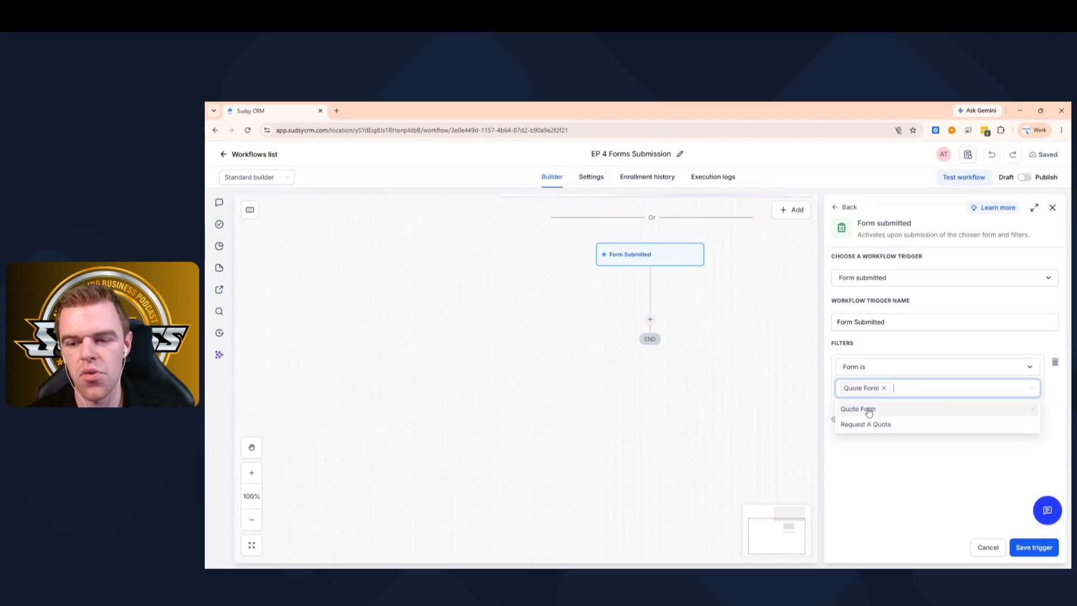
{"action": "left_click", "coordinate": [1035, 548]}
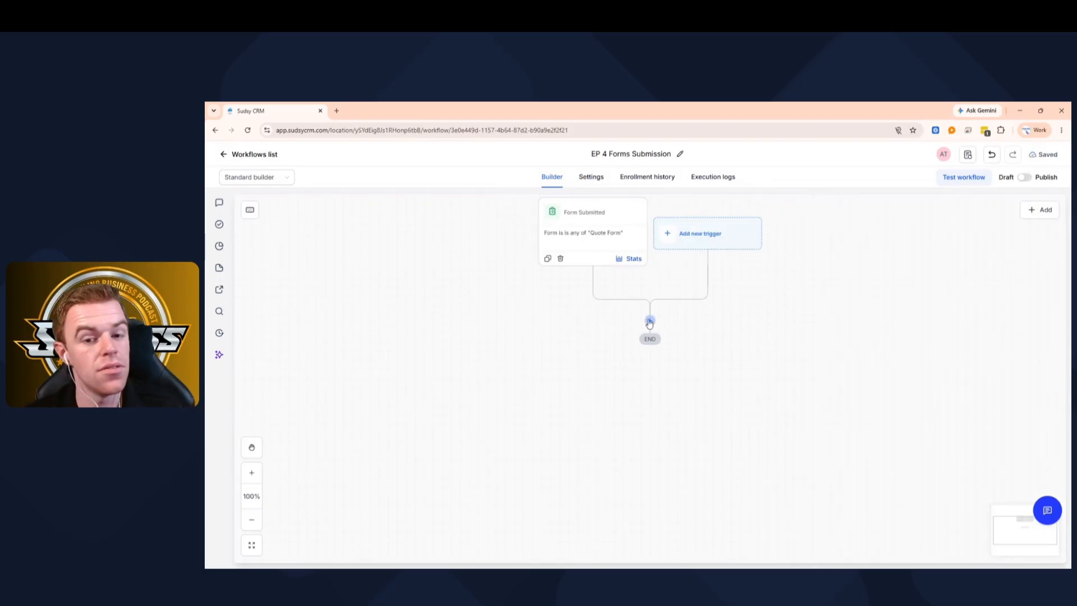
- Add a Create/Update Opportunity action in Main Pipeline at the New Lead stage
{"action": "left_click", "coordinate": [649, 320]}
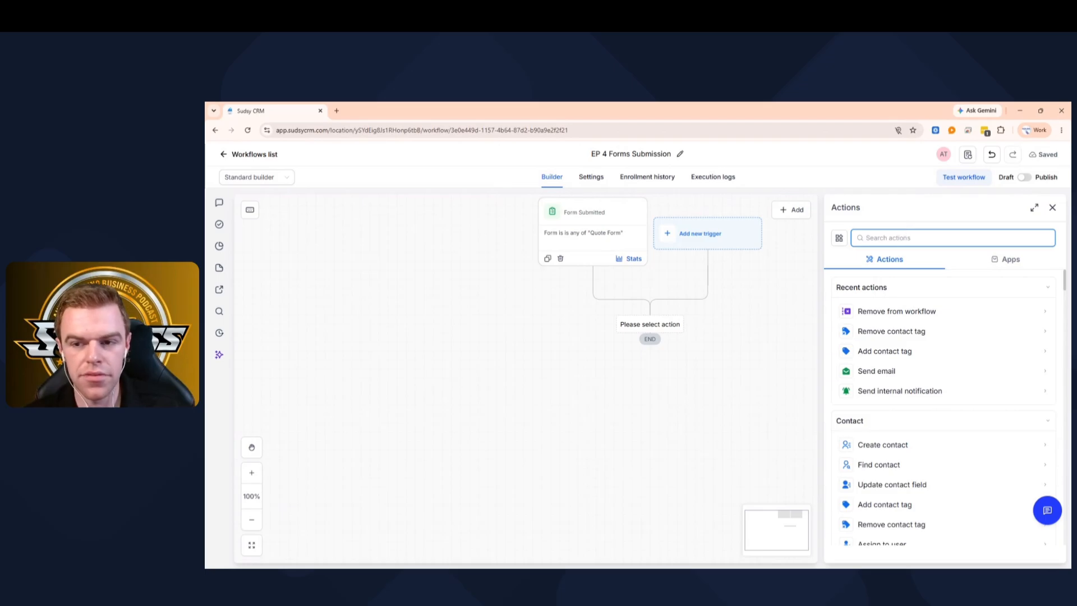
{"action": "type", "text": "opp"}
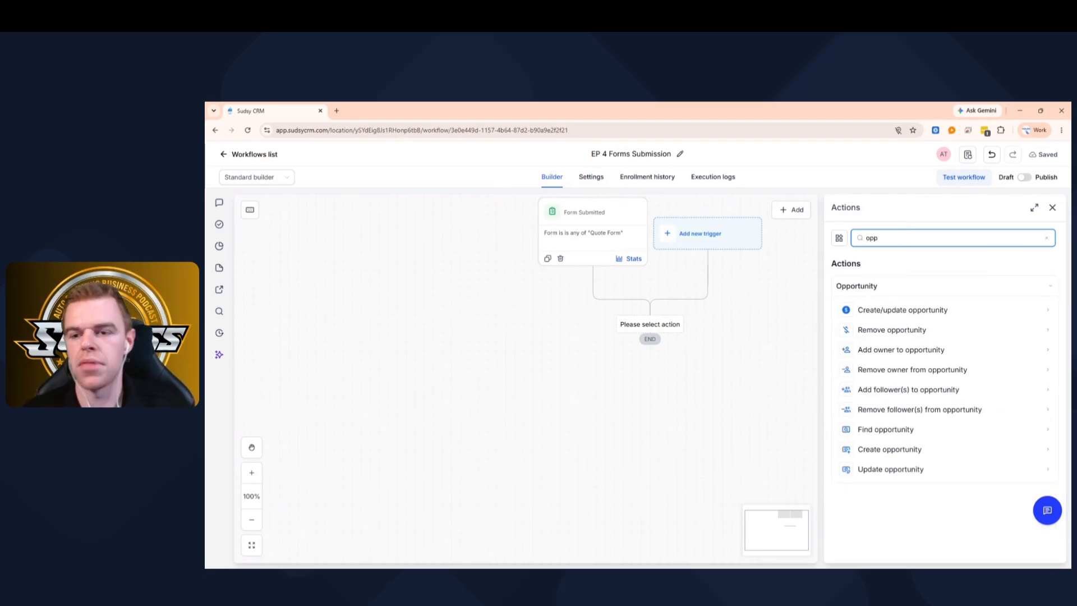
{"action": "left_click", "coordinate": [920, 317]}
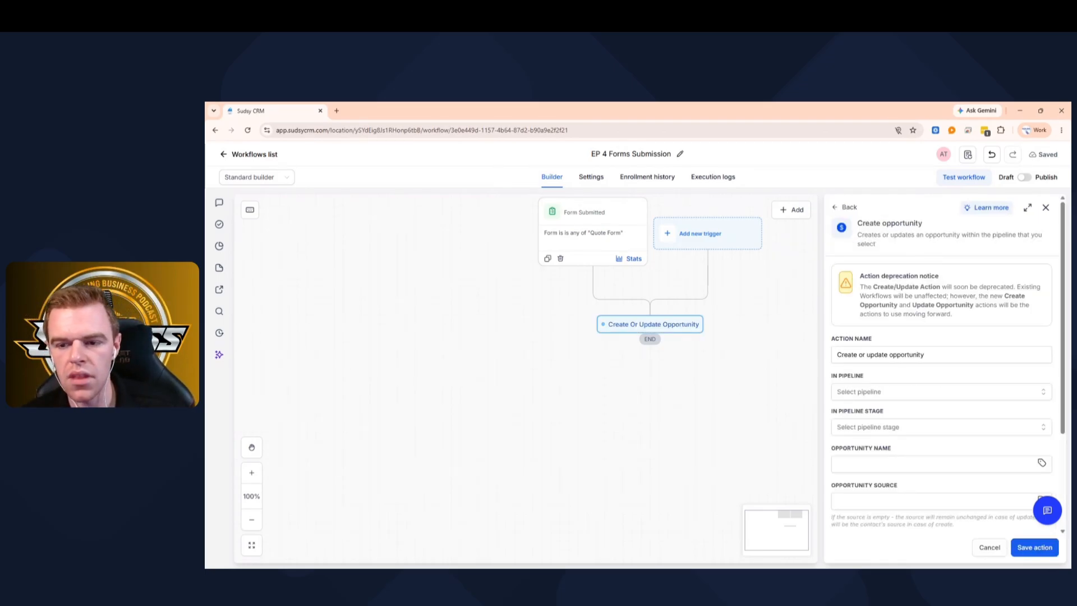
{"action": "scroll", "coordinate": [942, 365], "scroll_direction": "down", "scroll_amount": 2}
{"action": "left_click", "coordinate": [869, 301]}
{"action": "left_click", "coordinate": [860, 342]}
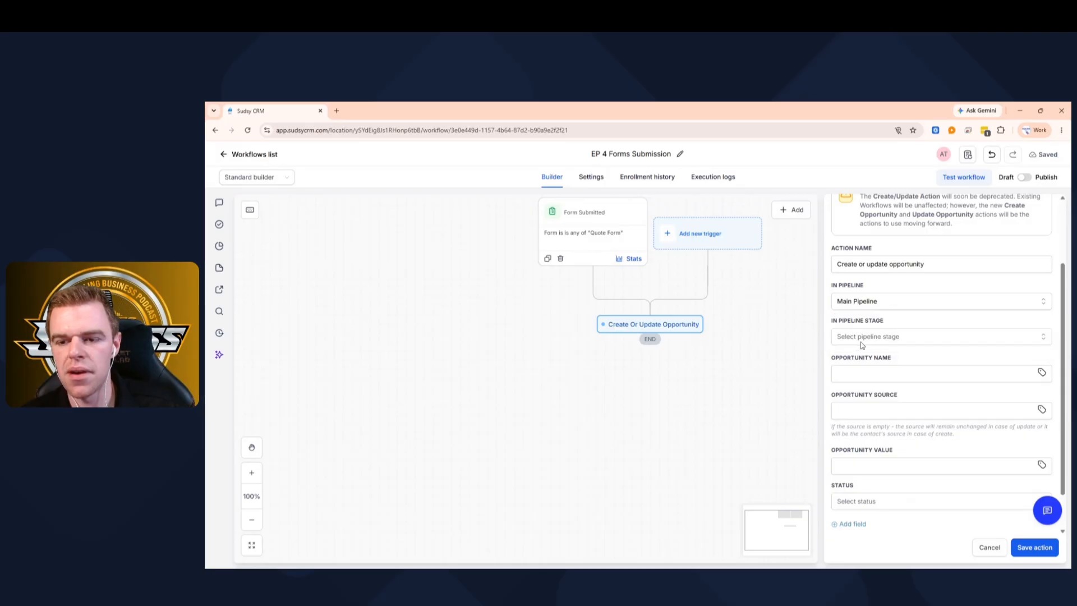
{"action": "left_click", "coordinate": [879, 339]}
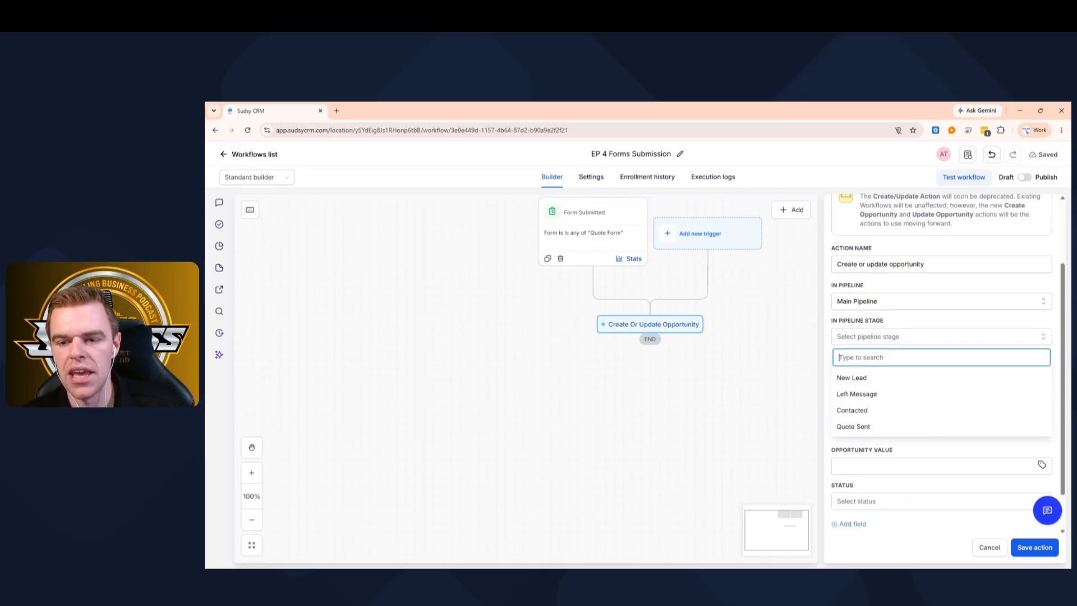
{"action": "left_click", "coordinate": [852, 377]}
- Set the opportunity source to Website and status to open, then save the action
{"action": "left_click", "coordinate": [855, 373]}
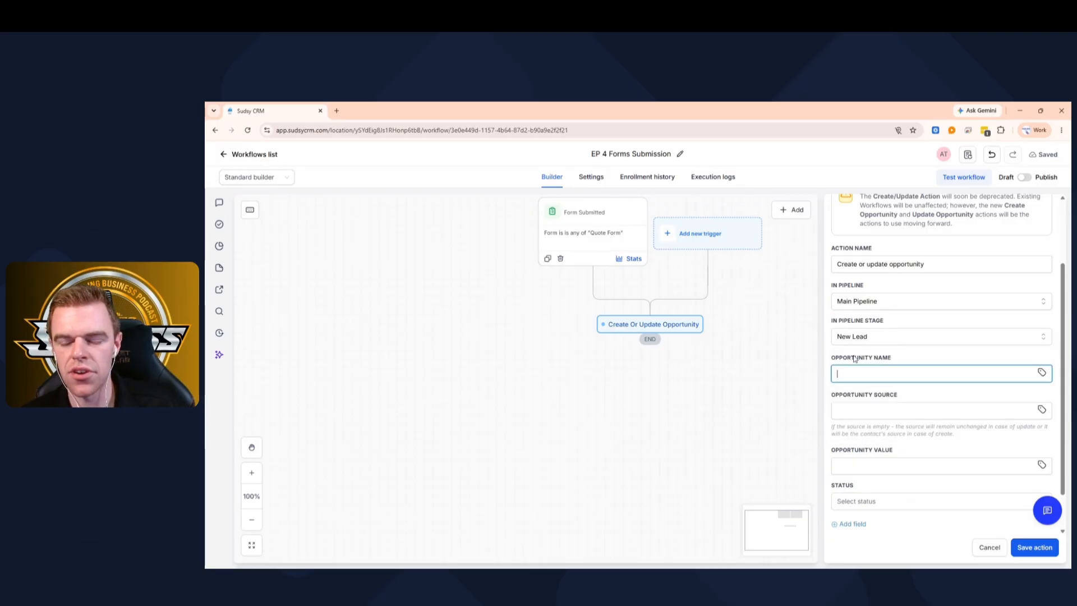
{"action": "scroll", "coordinate": [855, 357], "scroll_direction": "down", "scroll_amount": 1}
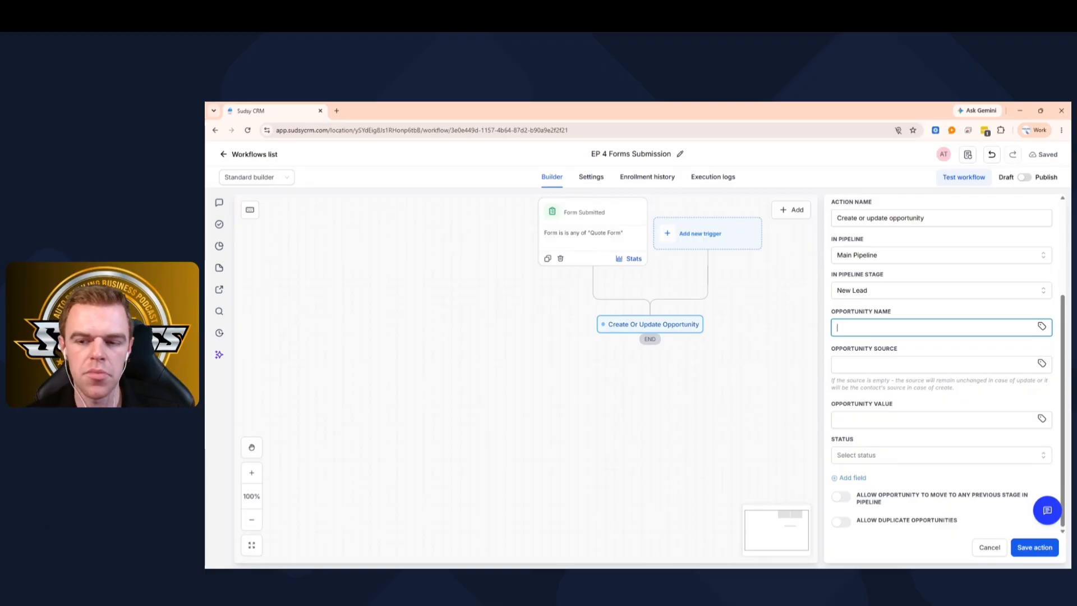
{"action": "left_click", "coordinate": [853, 365]}
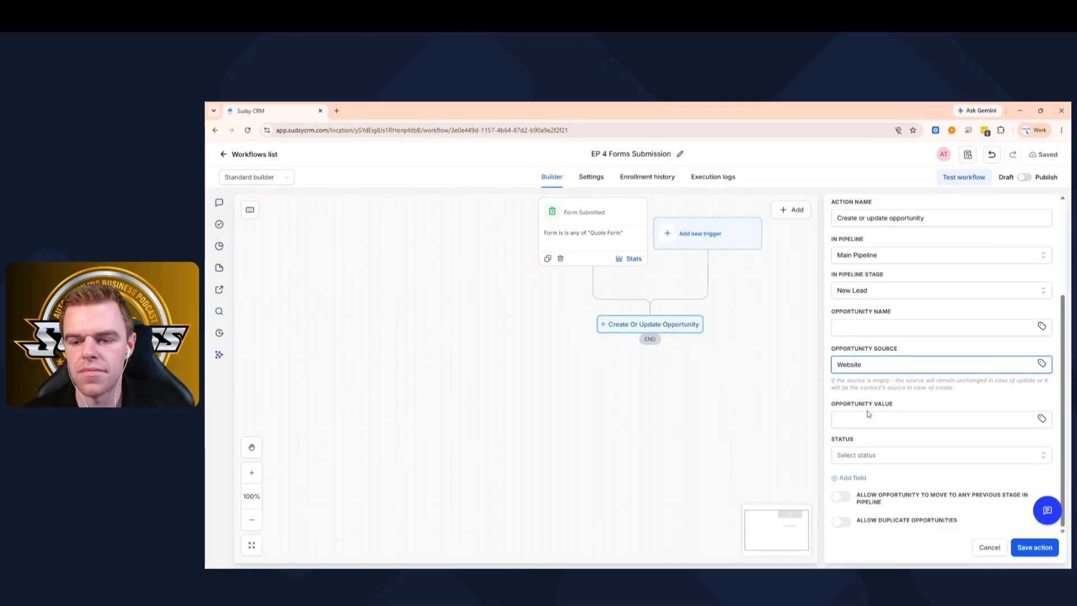
{"action": "left_click", "coordinate": [858, 399]}
{"action": "left_click", "coordinate": [867, 420]}
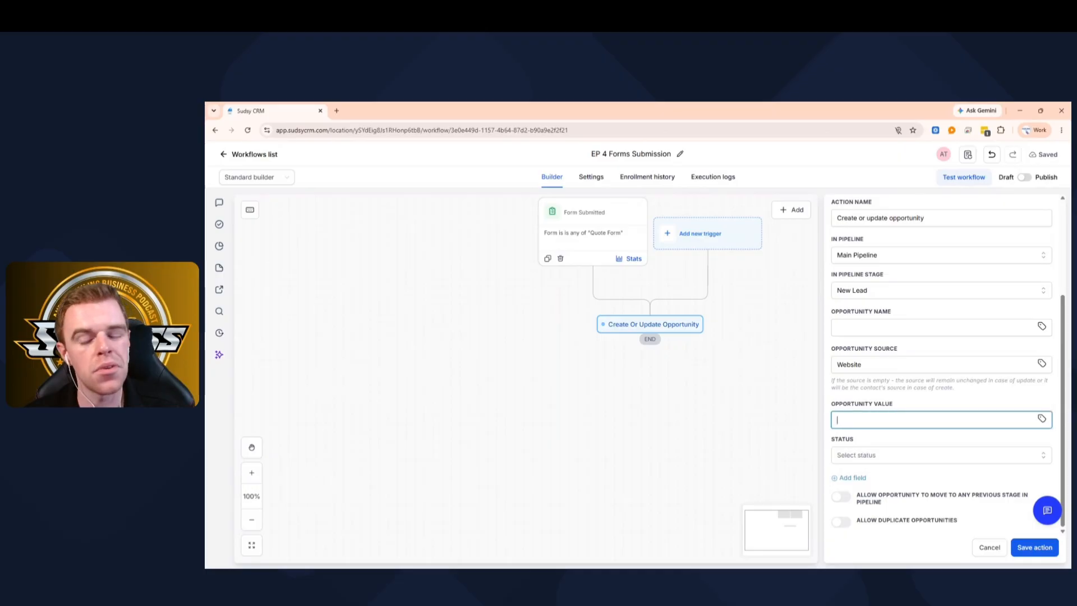
{"action": "left_click", "coordinate": [849, 459]}
{"action": "left_click", "coordinate": [847, 474]}
{"action": "left_click", "coordinate": [850, 477]}
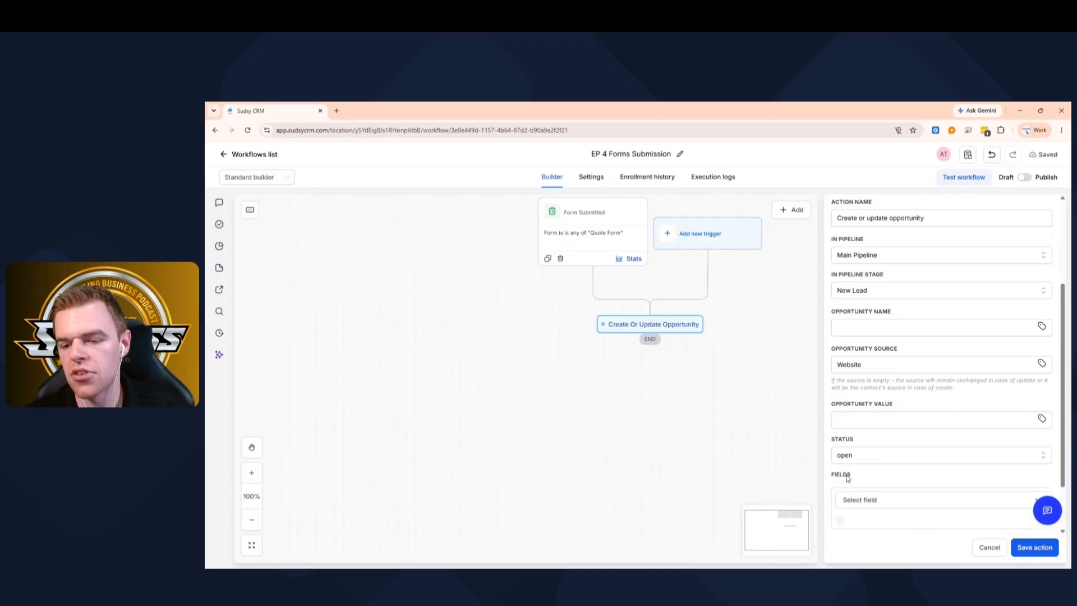
{"action": "scroll", "coordinate": [964, 478], "scroll_direction": "down", "scroll_amount": 1}
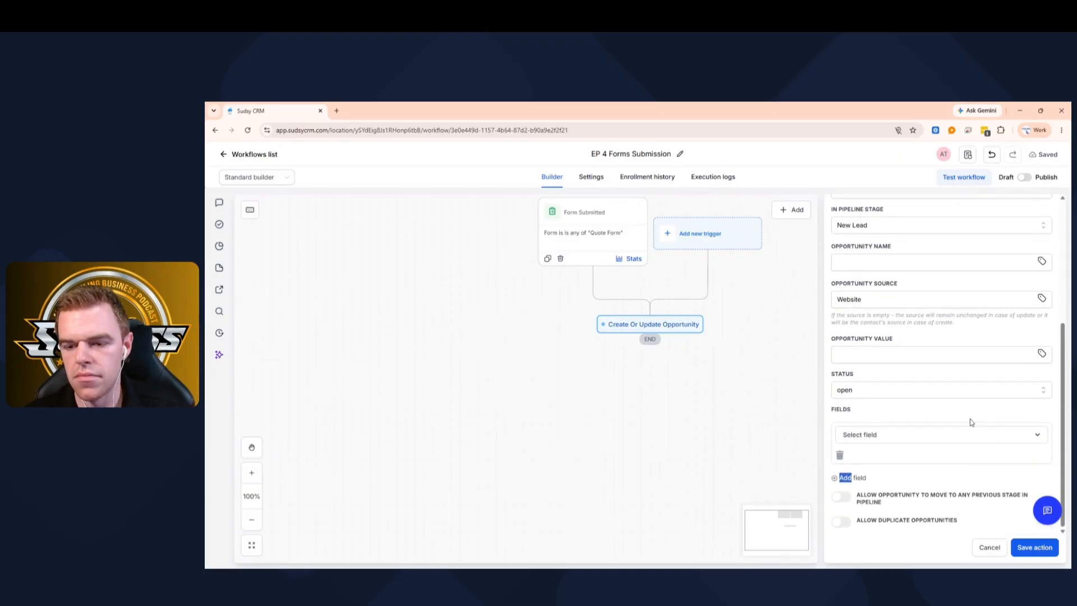
{"action": "left_click", "coordinate": [840, 455]}
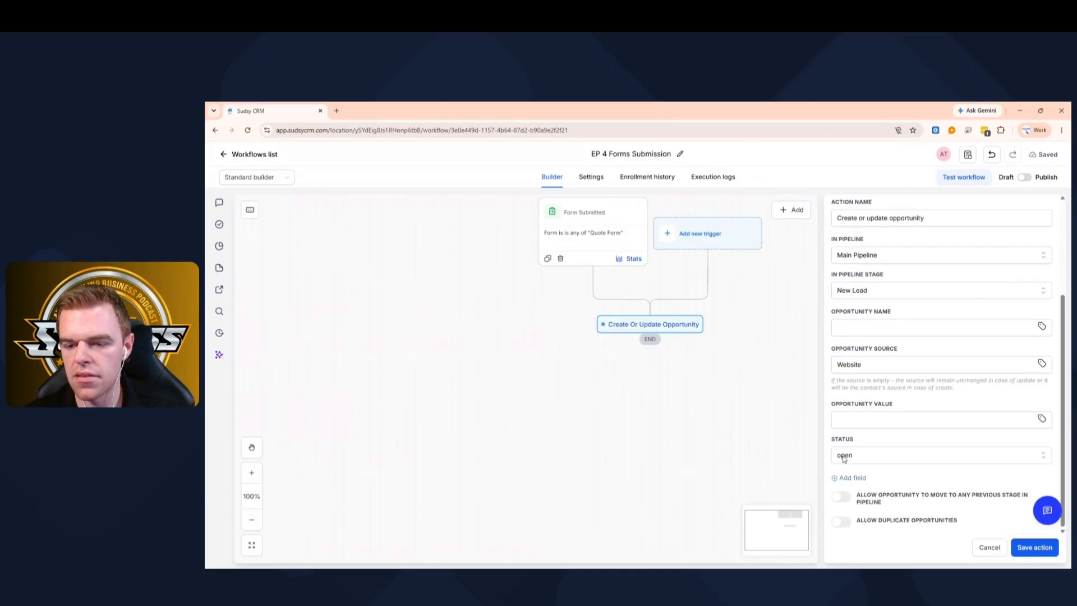
{"action": "left_click", "coordinate": [1035, 548]}
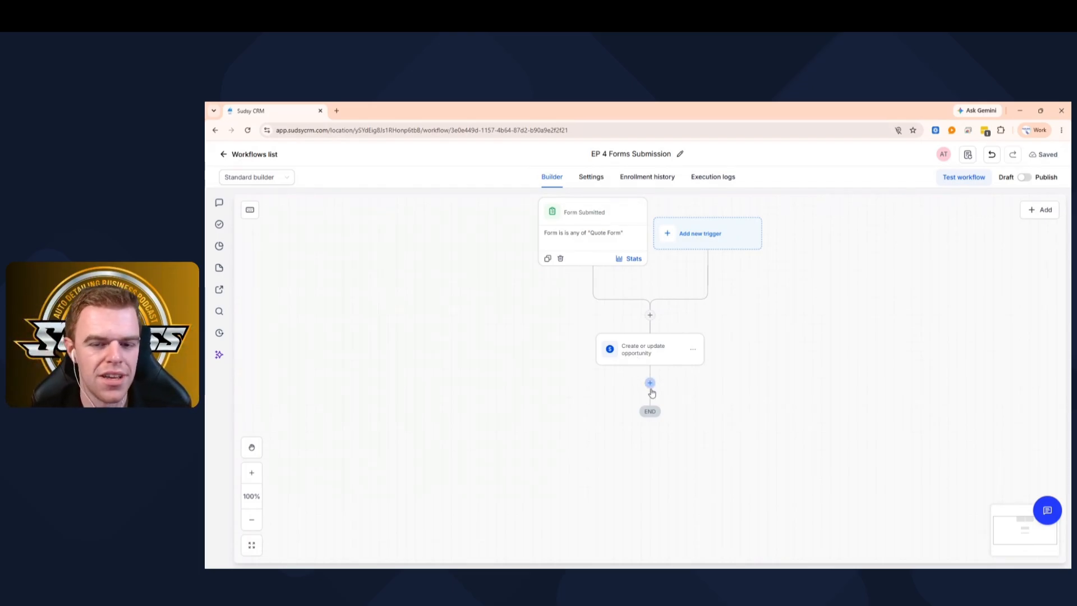
- Add an Add Notes step after the opportunity, with a title and the contact's full name
{"action": "left_click", "coordinate": [651, 383]}
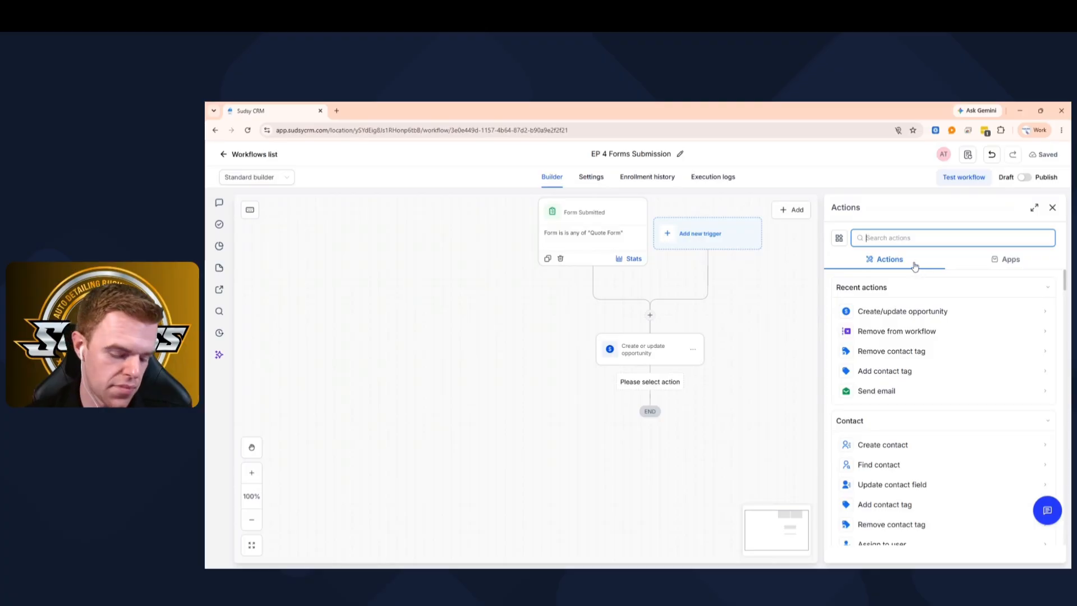
{"action": "type", "text": "note"}
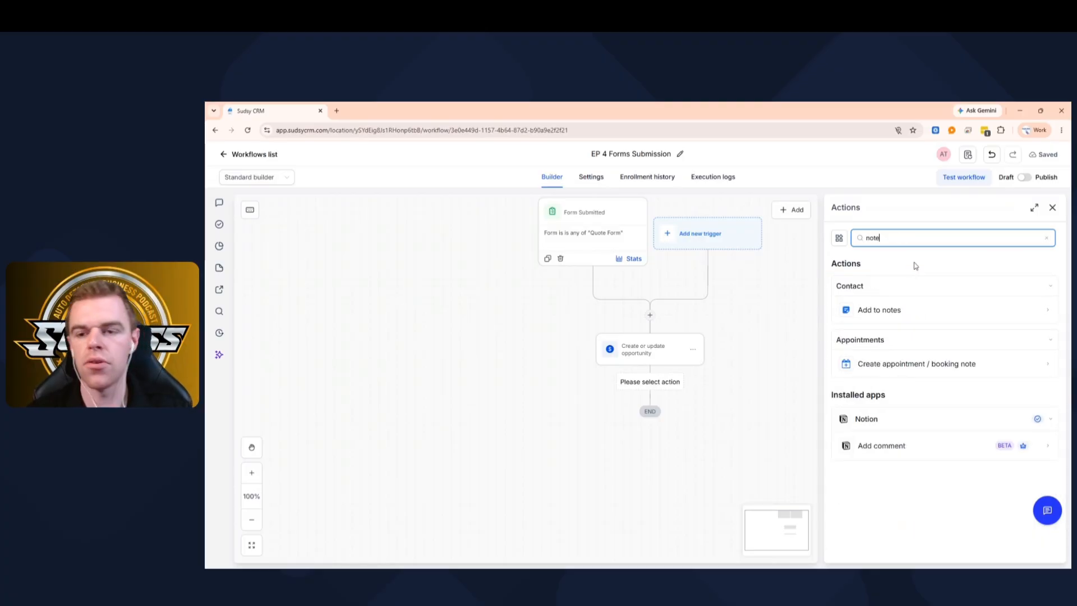
{"action": "left_click", "coordinate": [889, 308]}
{"action": "left_click", "coordinate": [862, 298]}
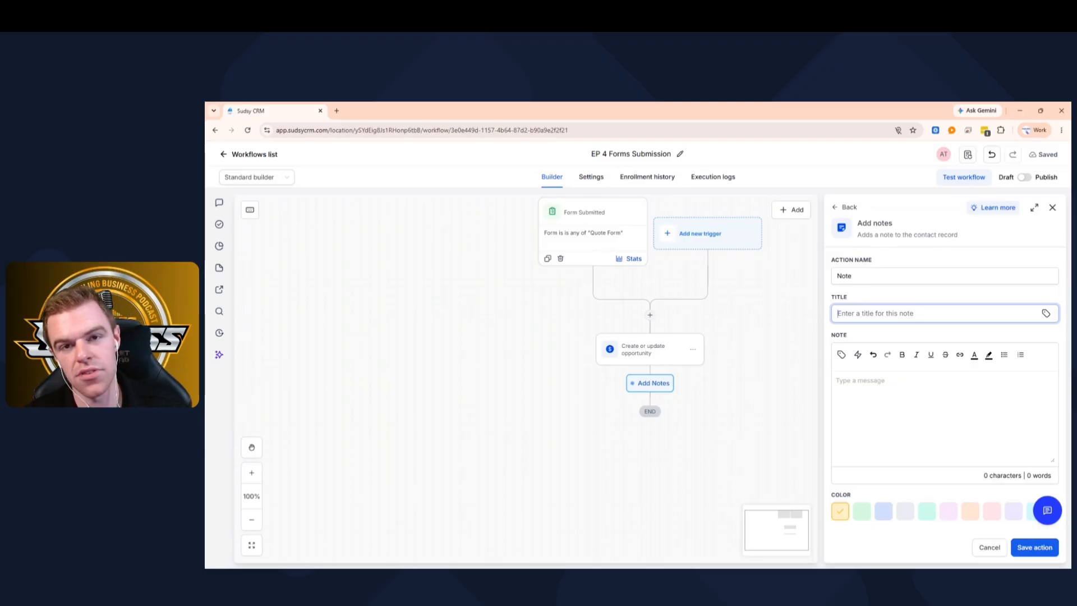
{"action": "type", "text": "New Form"}
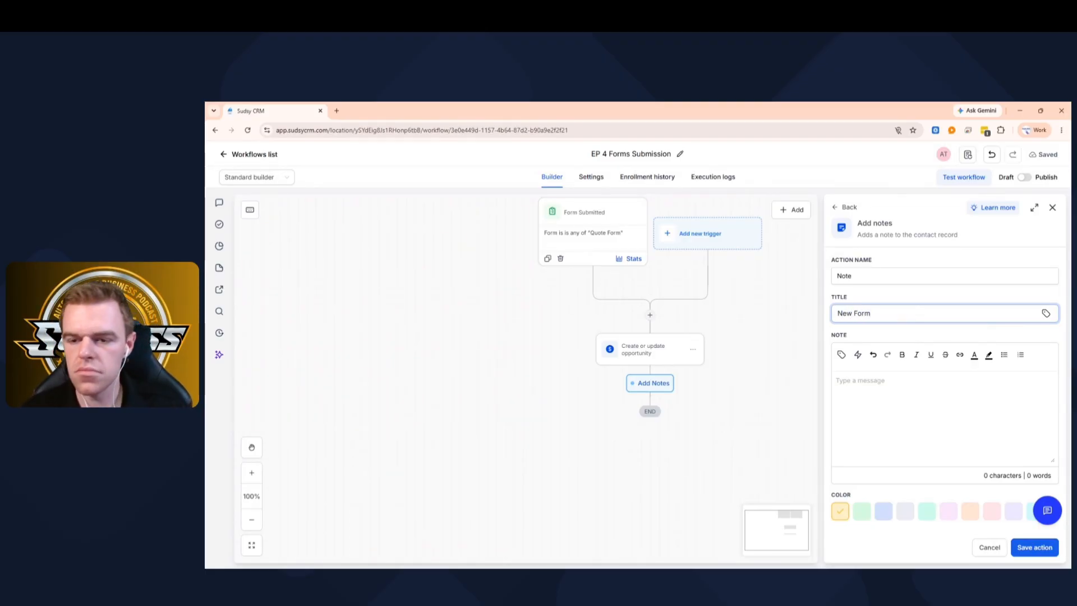
{"action": "left_click", "coordinate": [839, 375]}
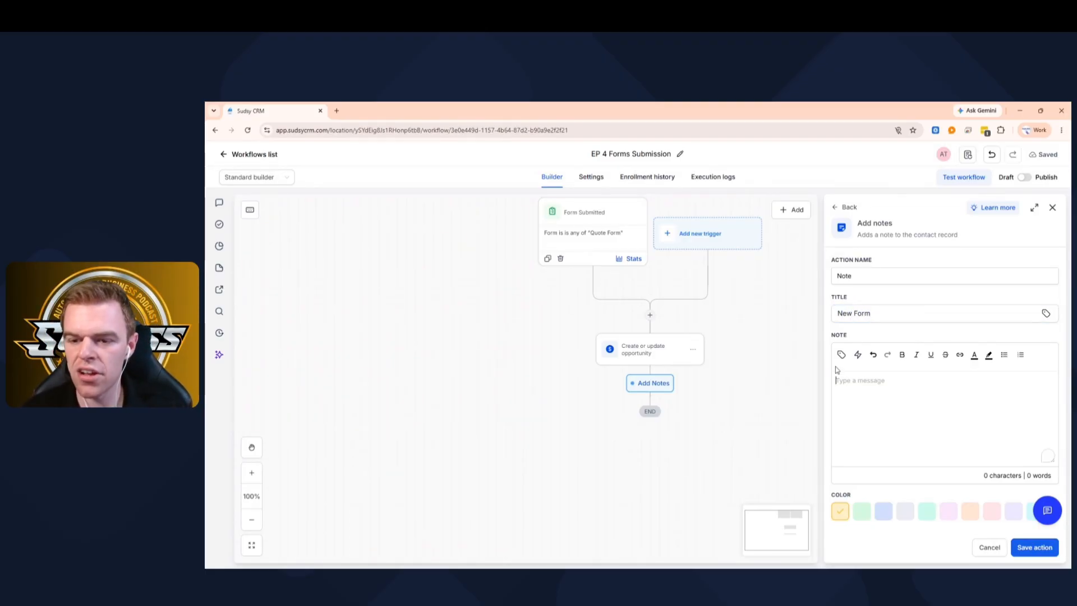
{"action": "left_click", "coordinate": [846, 359]}
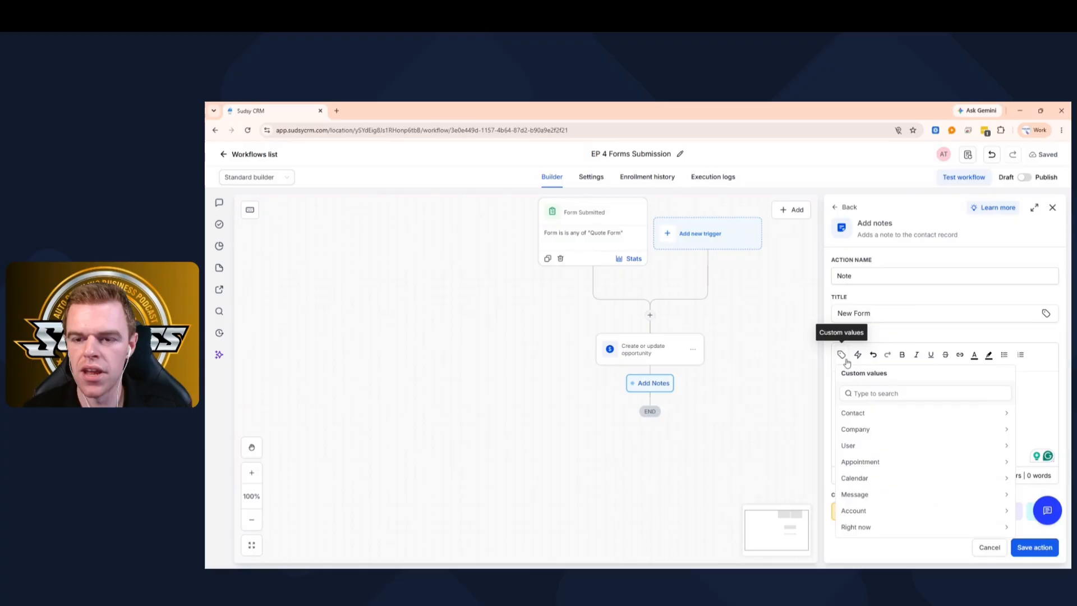
{"action": "left_click", "coordinate": [853, 413]}
{"action": "left_click", "coordinate": [863, 418]}
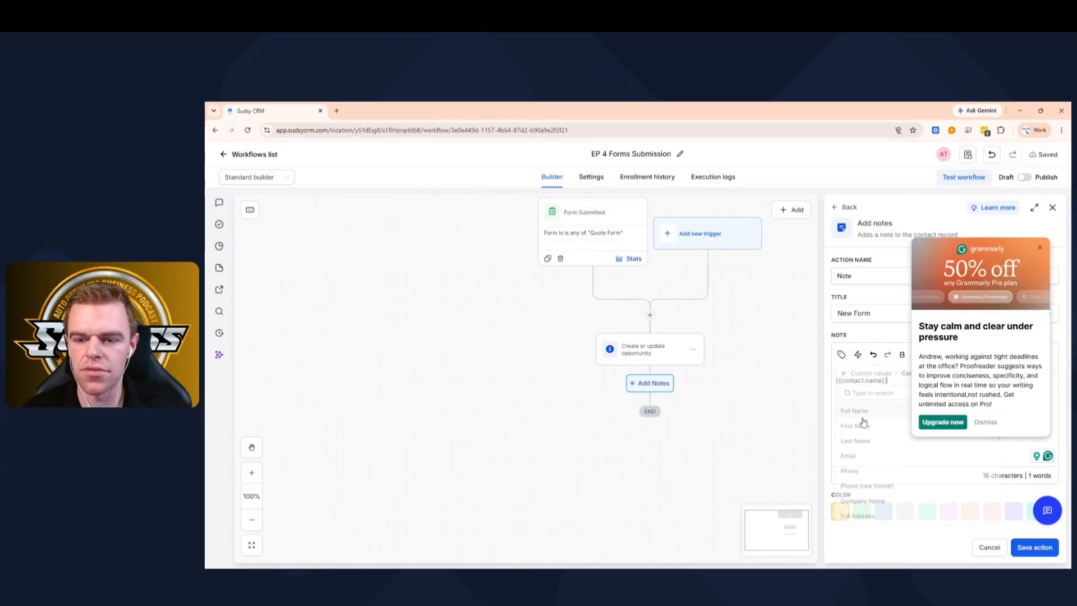
{"action": "left_click", "coordinate": [1039, 248]}
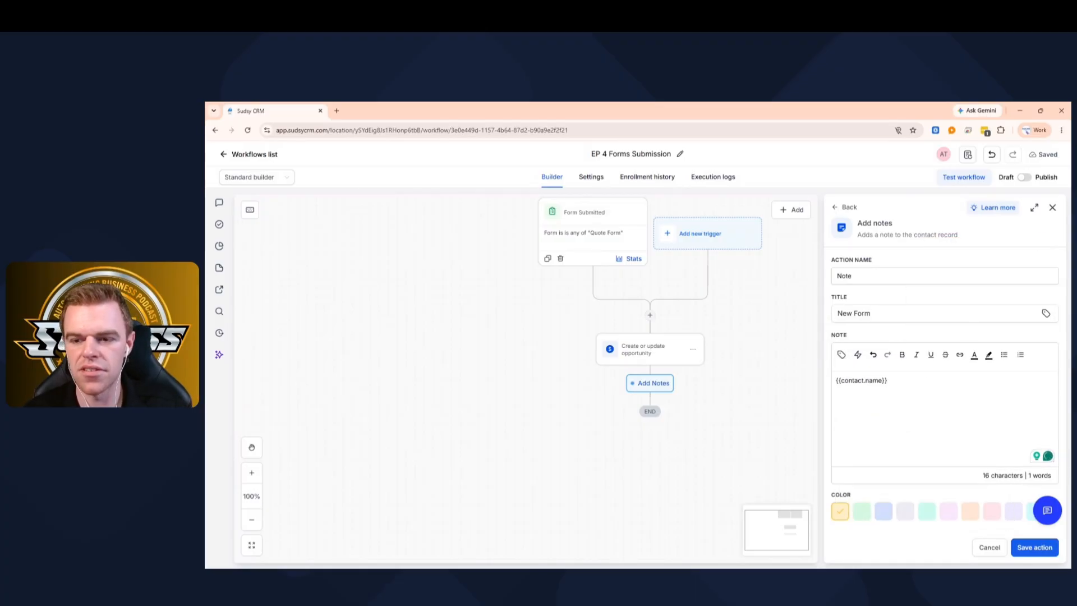
- Head the note with 'New Form Submission' and insert the contact's phone and email
{"action": "left_click", "coordinate": [836, 381]}
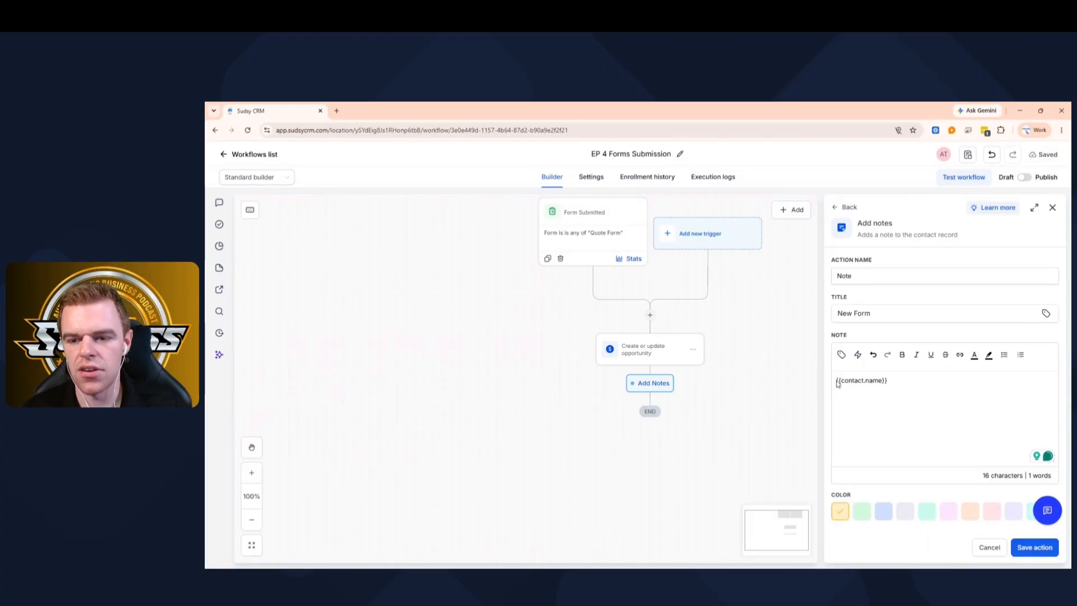
{"action": "key", "text": "Return"}
{"action": "key", "text": "Up"}
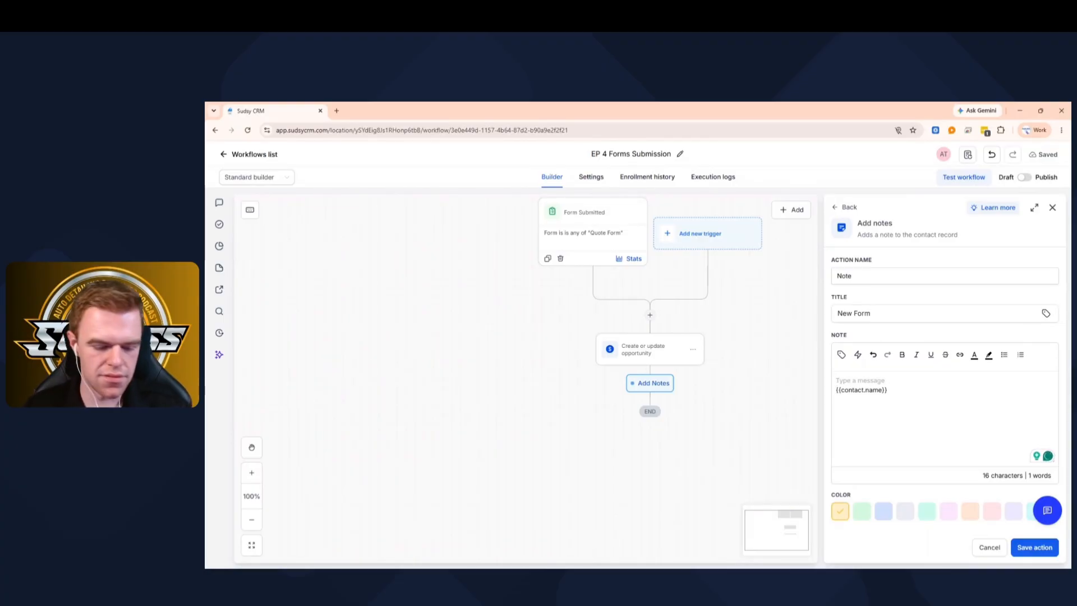
{"action": "type", "text": "New Form Sub"}
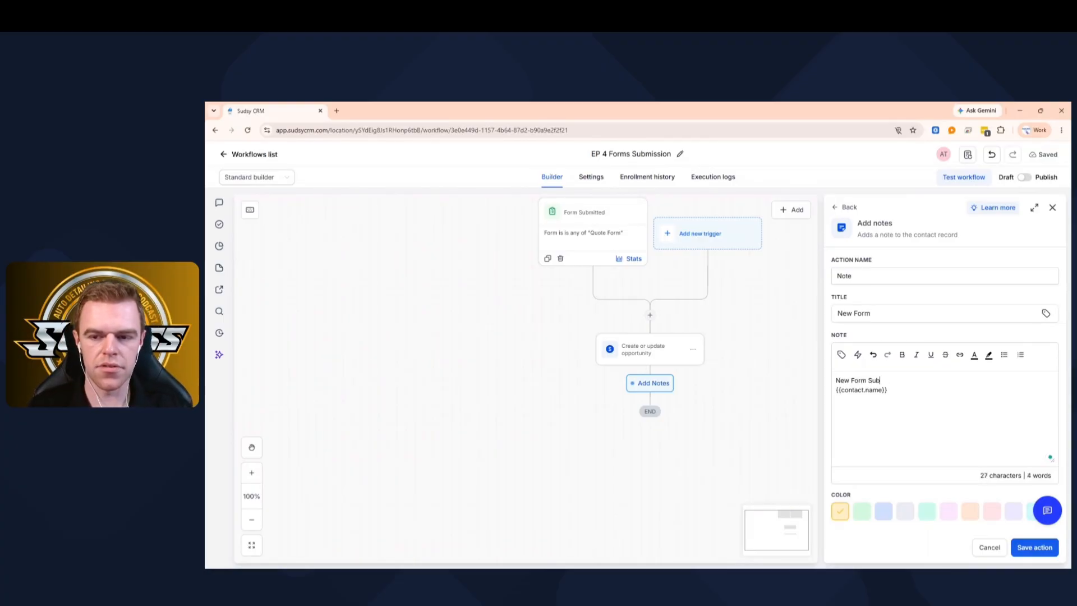
{"action": "type", "text": "mission"}
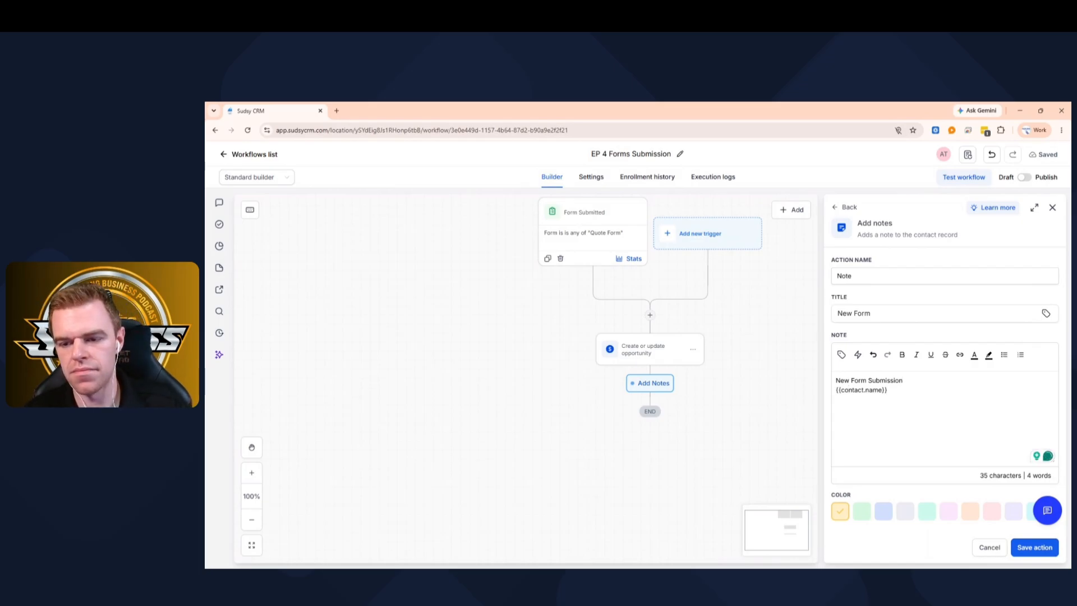
{"action": "left_click", "coordinate": [842, 355]}
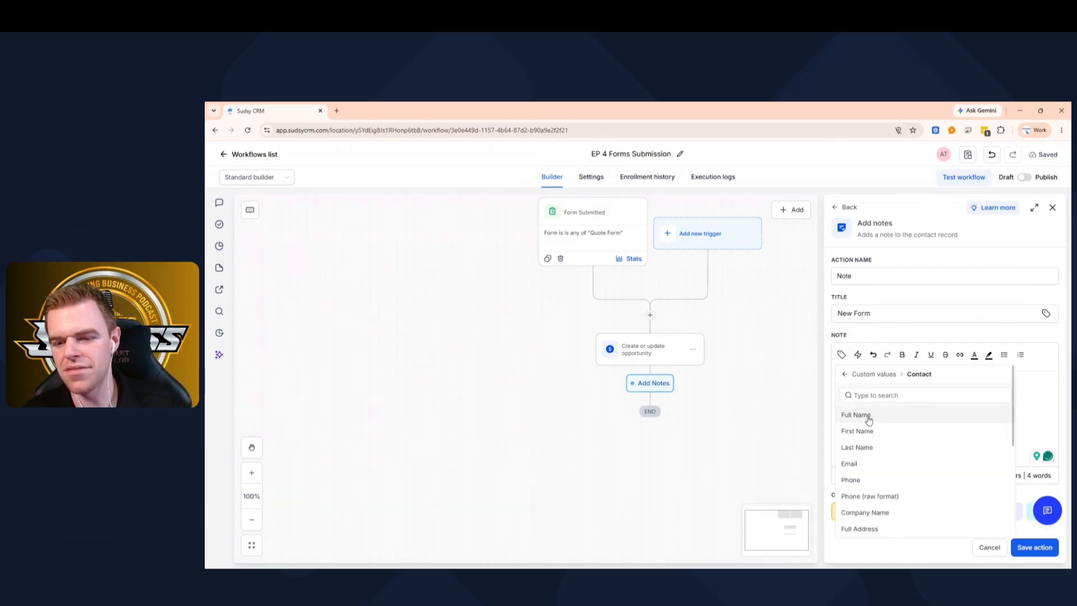
{"action": "scroll", "coordinate": [873, 474], "scroll_direction": "down", "scroll_amount": 1}
{"action": "left_click", "coordinate": [853, 435]}
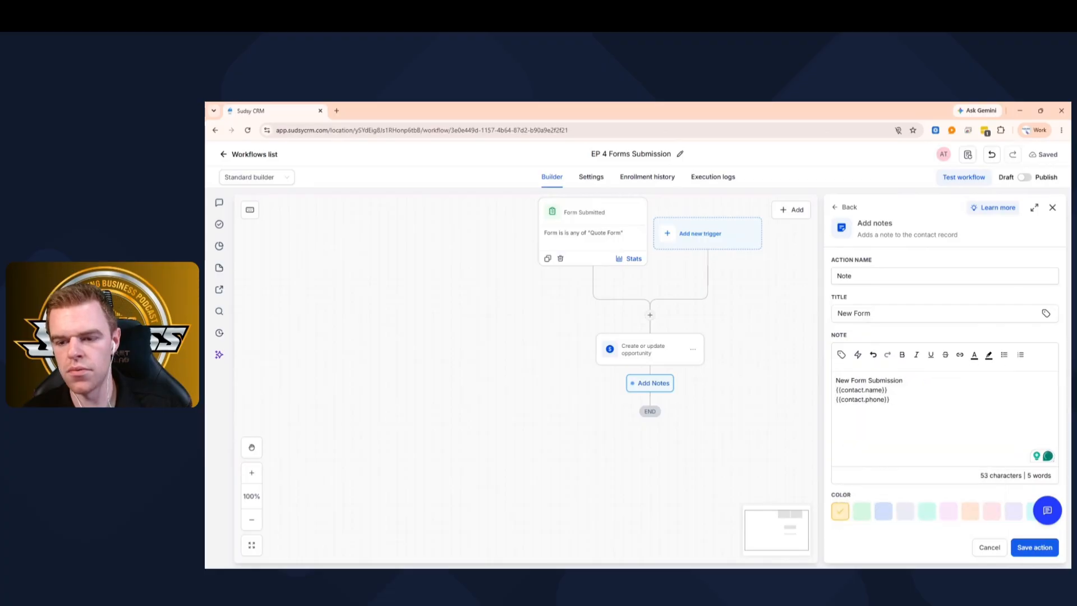
{"action": "left_click", "coordinate": [841, 355]}
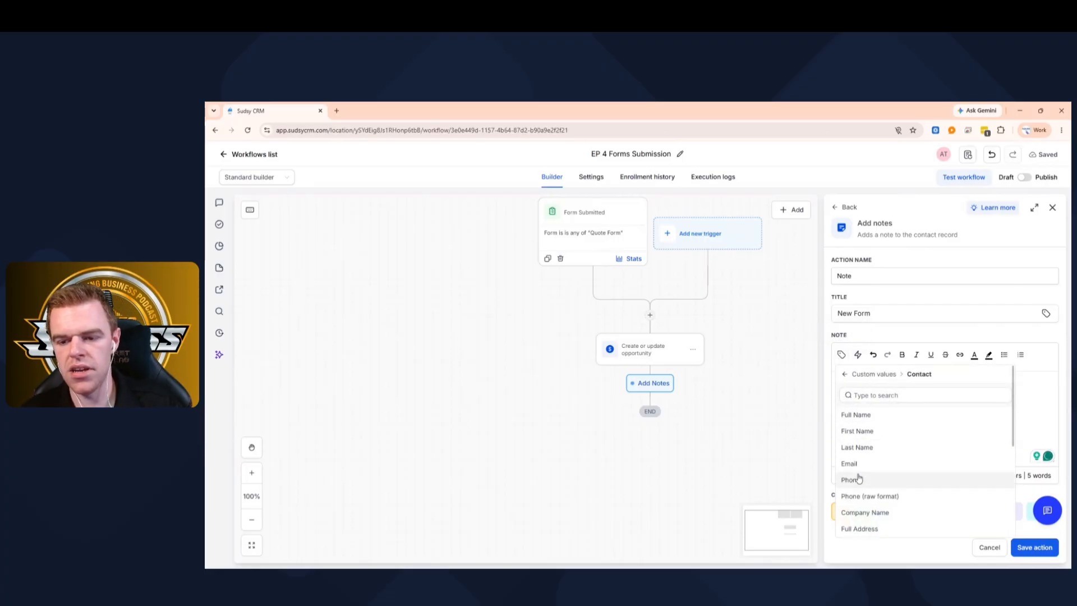
{"action": "left_click", "coordinate": [850, 464]}
{"action": "key", "text": "Return"}
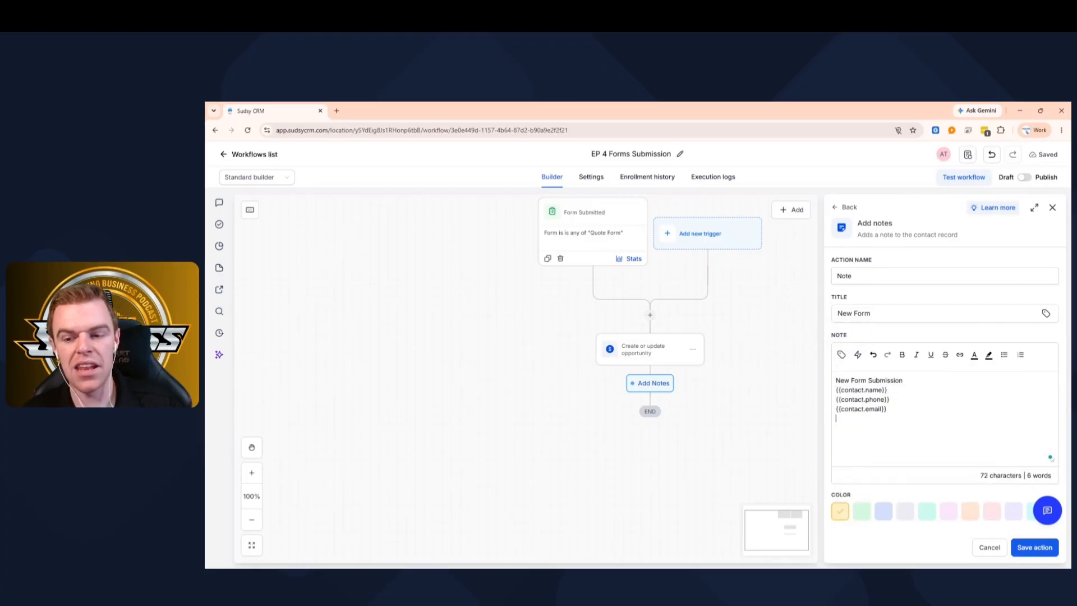
- Insert Vehicle Year, Make & Model and What Kind Of Service fields, and make the note blue
{"action": "left_click", "coordinate": [841, 355]}
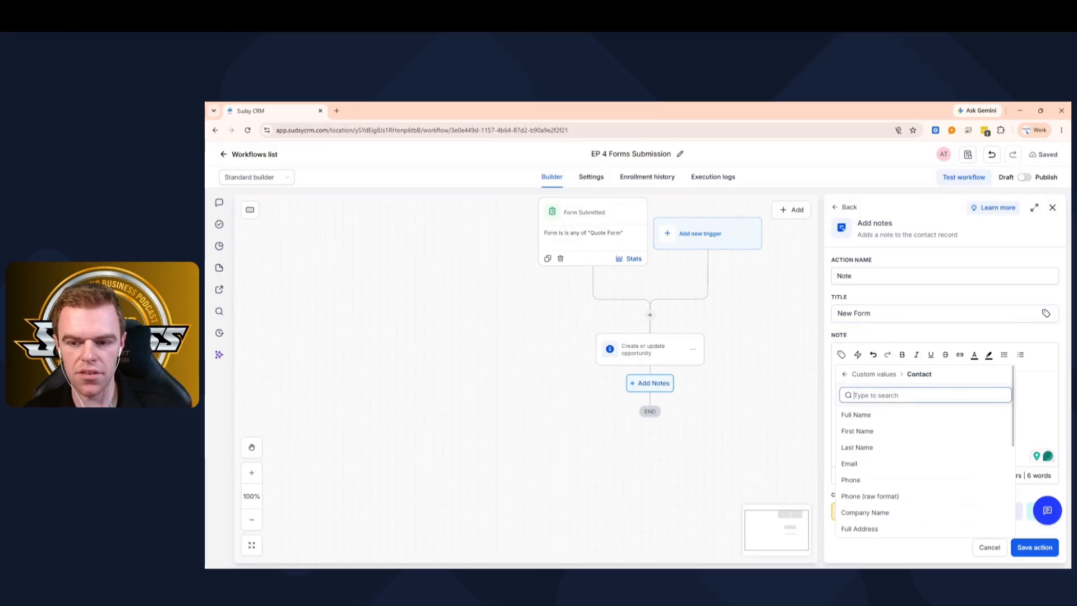
{"action": "type", "text": "year"}
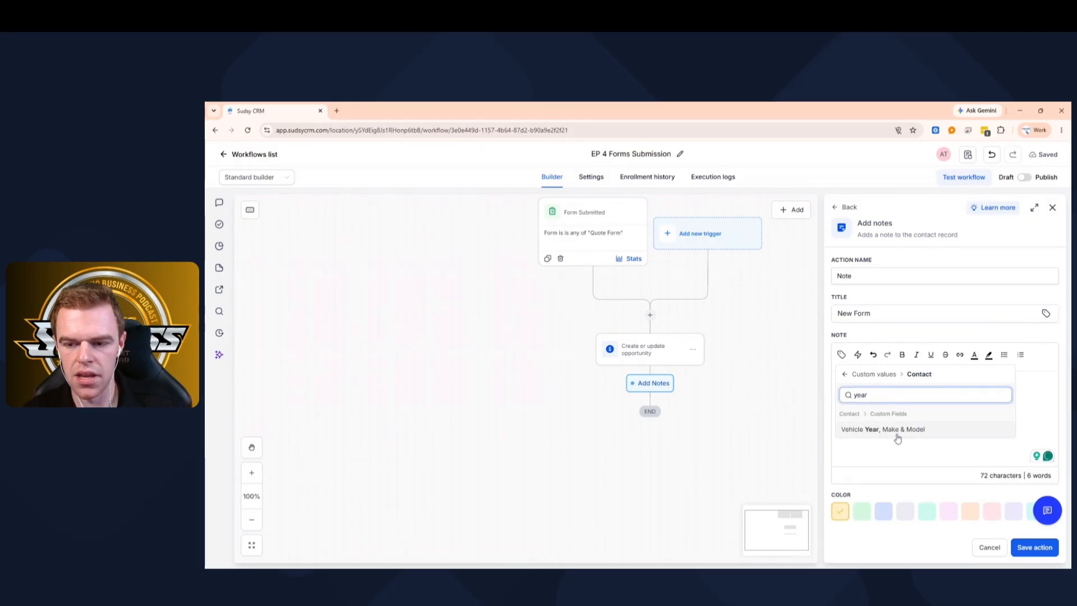
{"action": "left_click", "coordinate": [896, 433]}
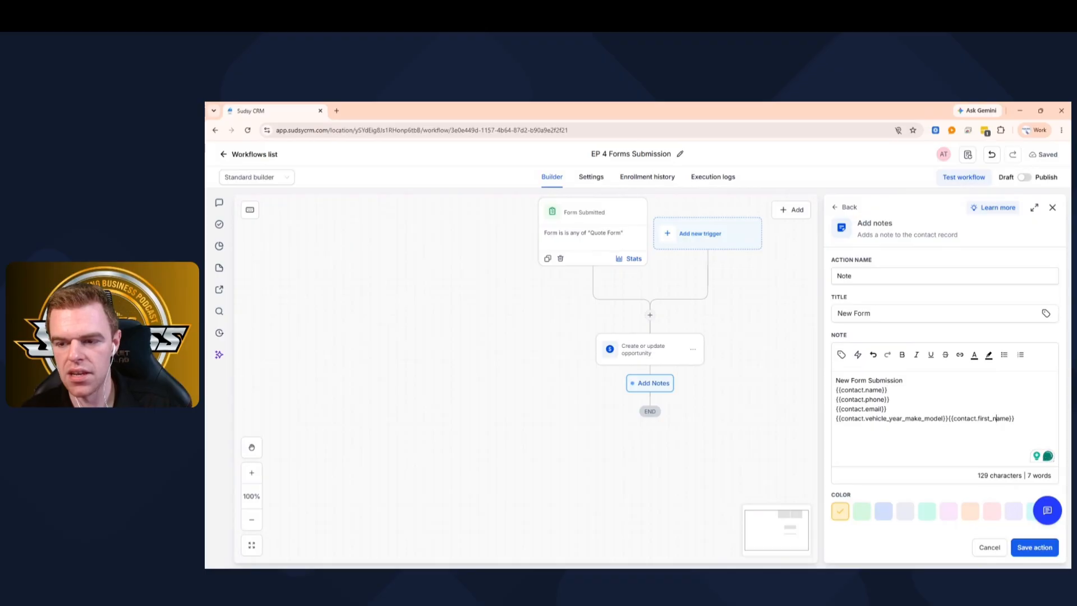
{"action": "left_click_drag", "start_coordinate": [1014, 418], "coordinate": [948, 419]}
{"action": "key", "text": "BackSpace"}
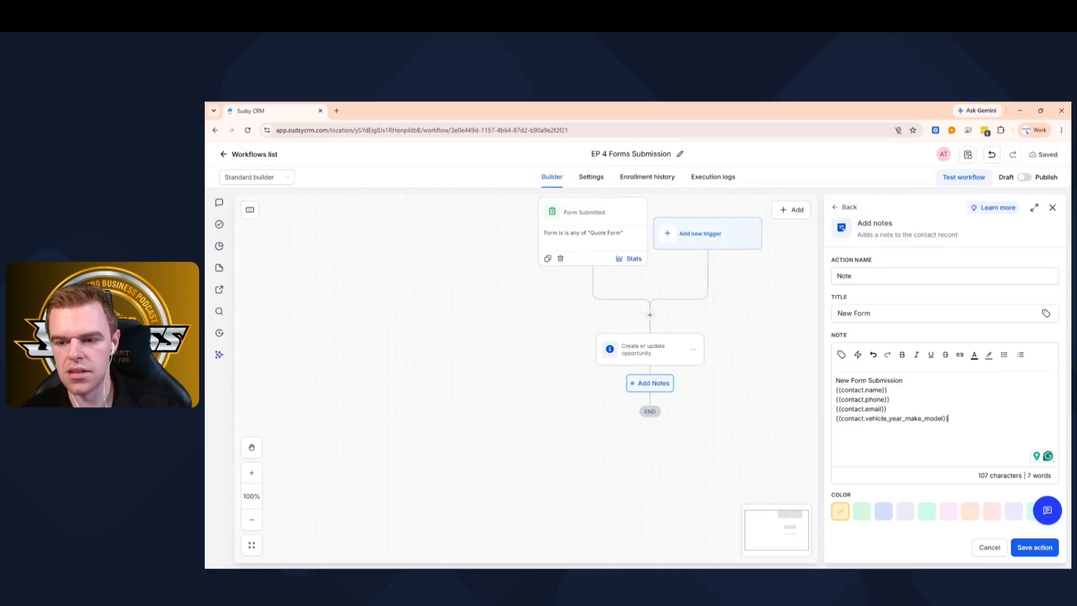
{"action": "key", "text": "Return"}
{"action": "left_click", "coordinate": [842, 354]}
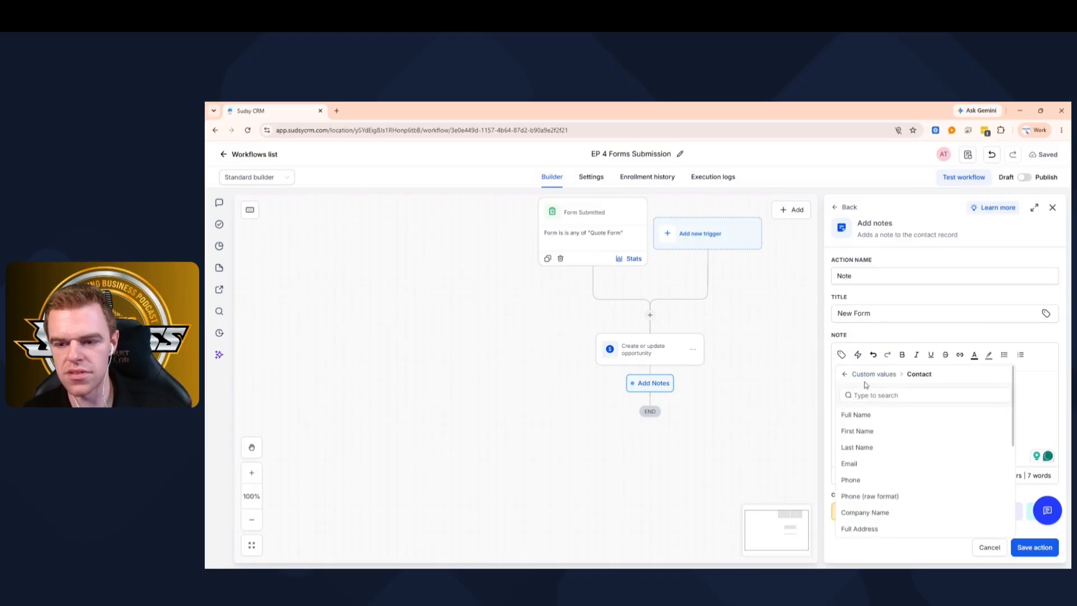
{"action": "type", "text": "what"}
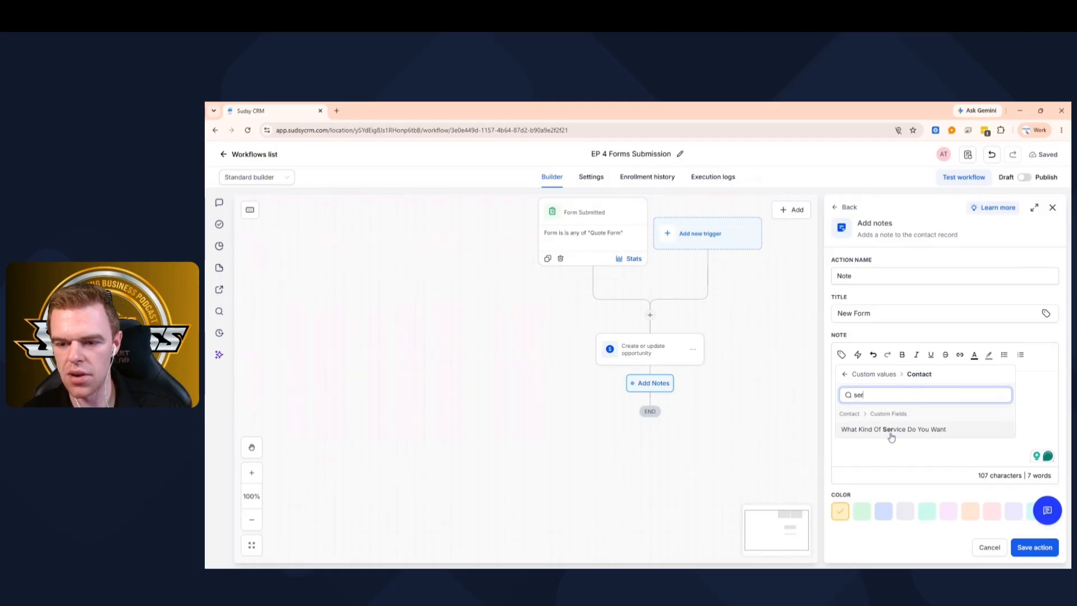
{"action": "left_click", "coordinate": [891, 431]}
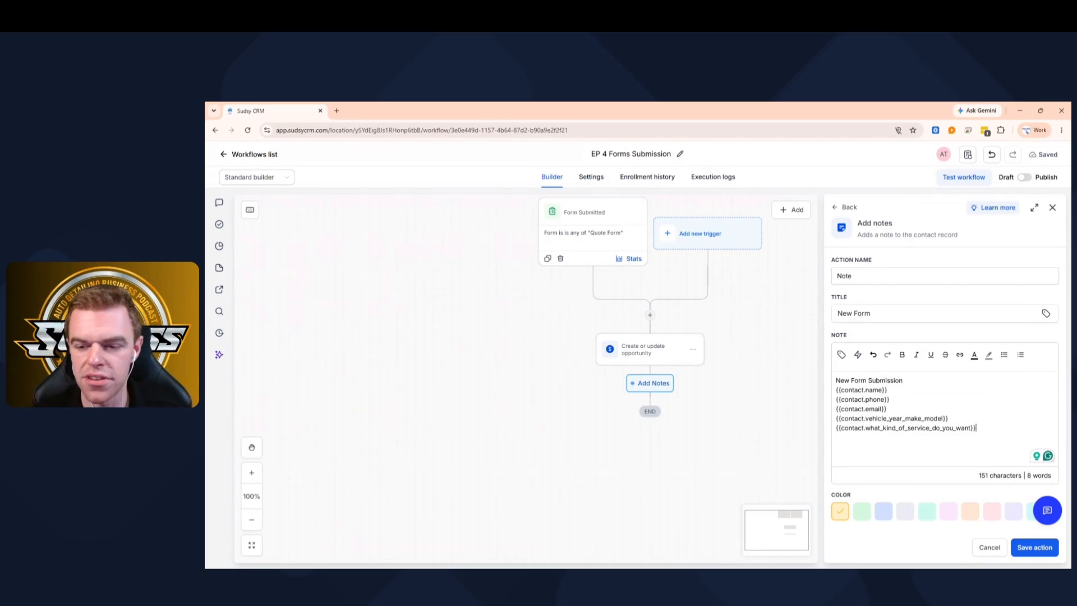
{"action": "left_click", "coordinate": [884, 511]}
- Save the Note and add an Internal Notification step of type Email below it
{"action": "left_click", "coordinate": [1035, 547]}
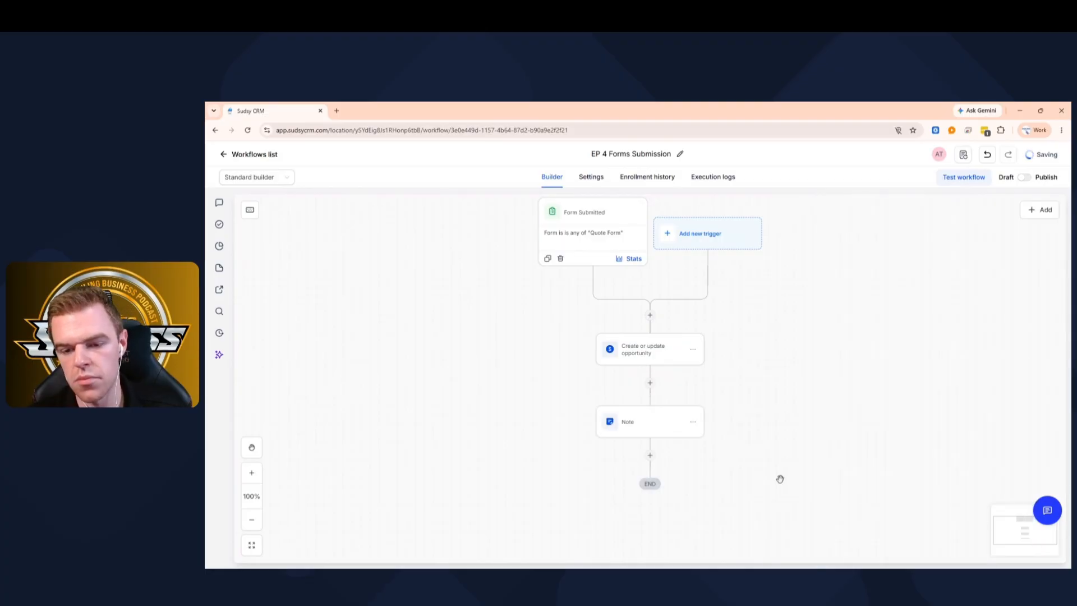
{"action": "scroll", "coordinate": [654, 421], "scroll_direction": "down", "scroll_amount": 2}
{"action": "left_click", "coordinate": [651, 388]}
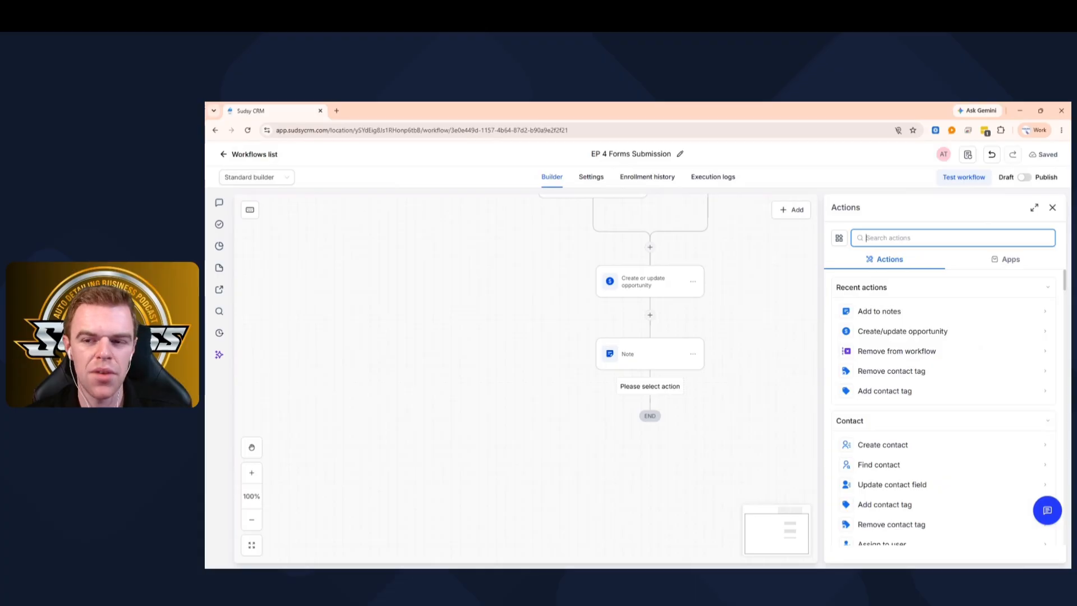
{"action": "type", "text": "int"}
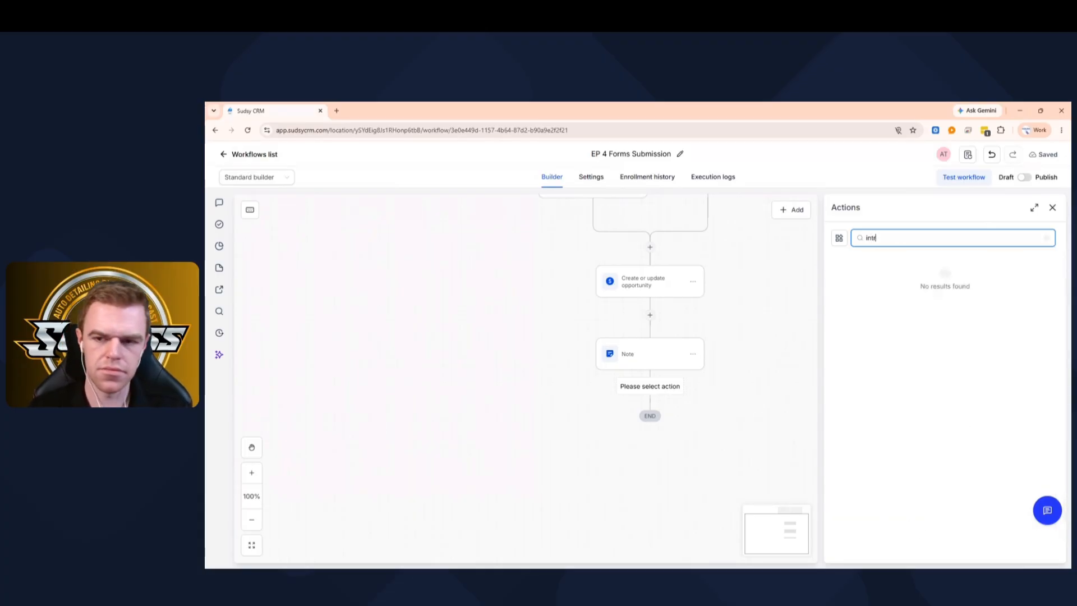
{"action": "left_click", "coordinate": [861, 309]}
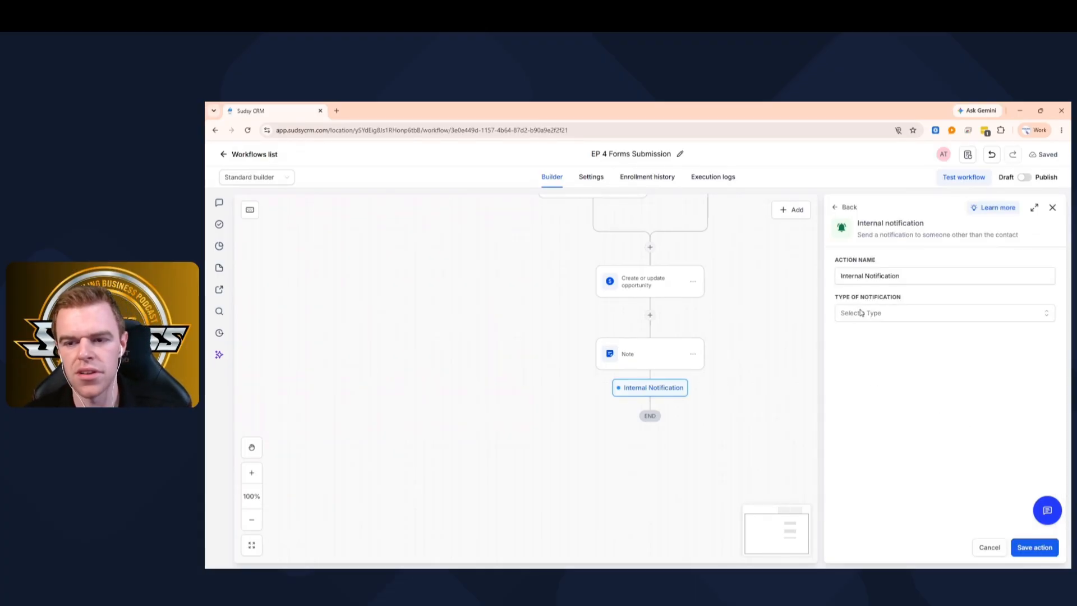
{"action": "left_click", "coordinate": [866, 318]}
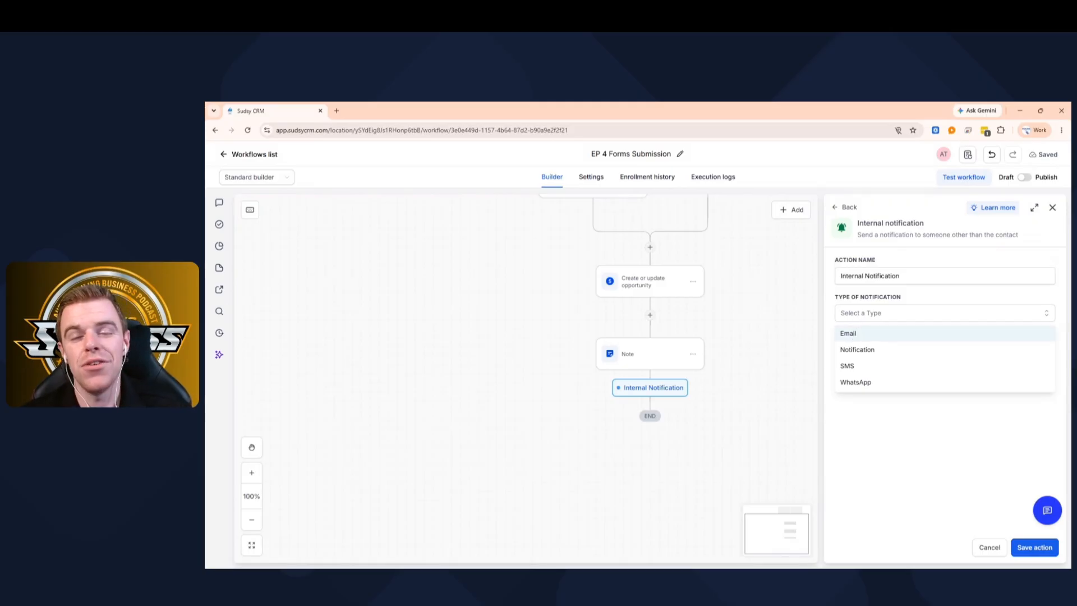
{"action": "left_click", "coordinate": [850, 334]}
- Set the sender name to 'Sudsy CRM' and the sender to a company no-reply address
{"action": "left_click", "coordinate": [875, 373]}
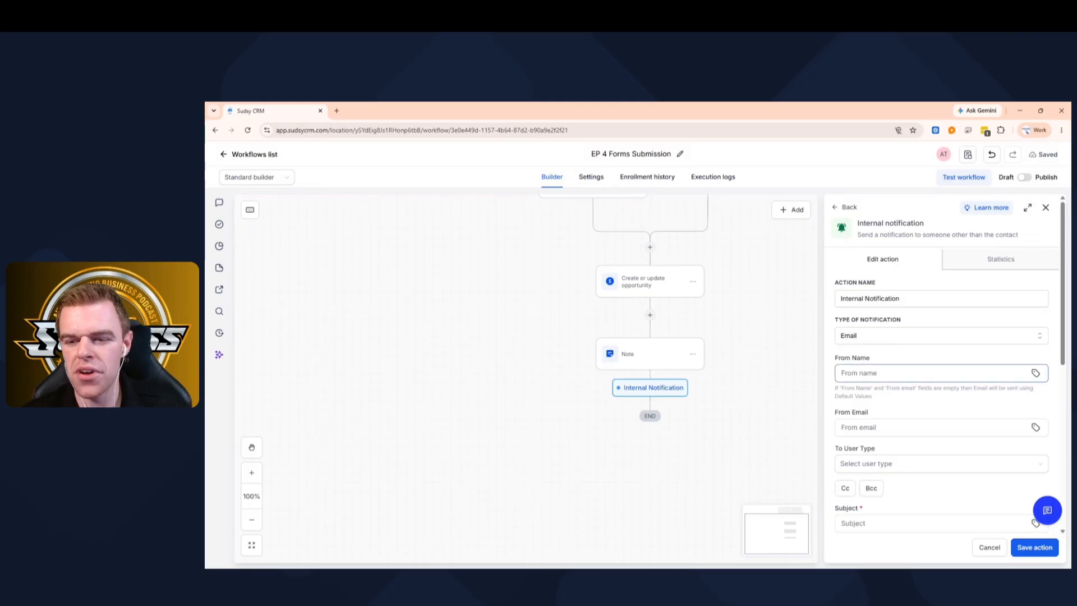
{"action": "type", "text": "Sudsy"}
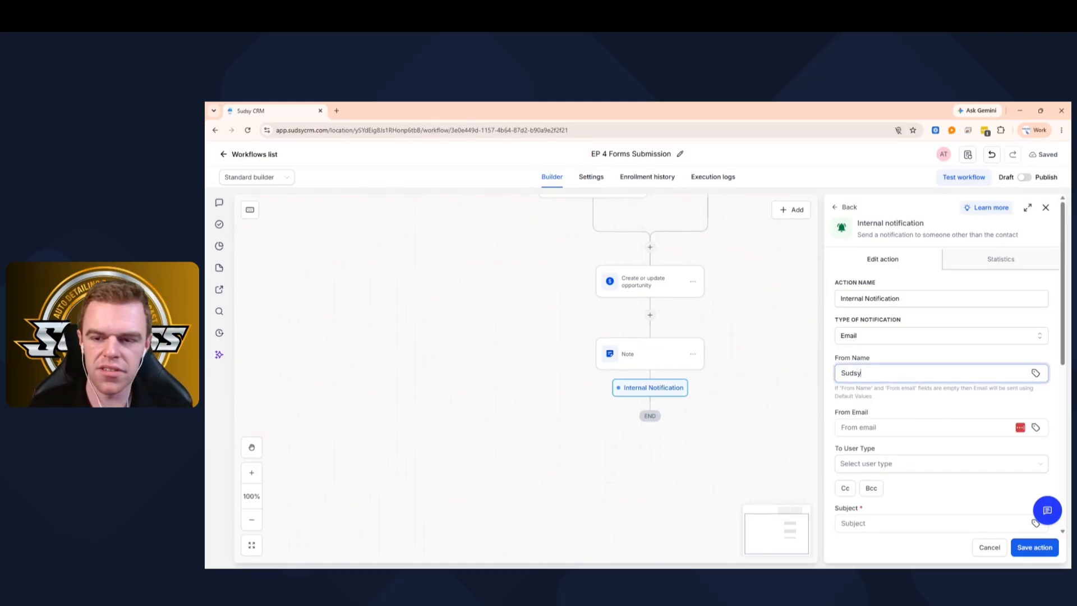
{"action": "type", "text": " CRJM"}
{"action": "key", "text": "BackSpace"}
{"action": "key", "text": "BackSpace"}
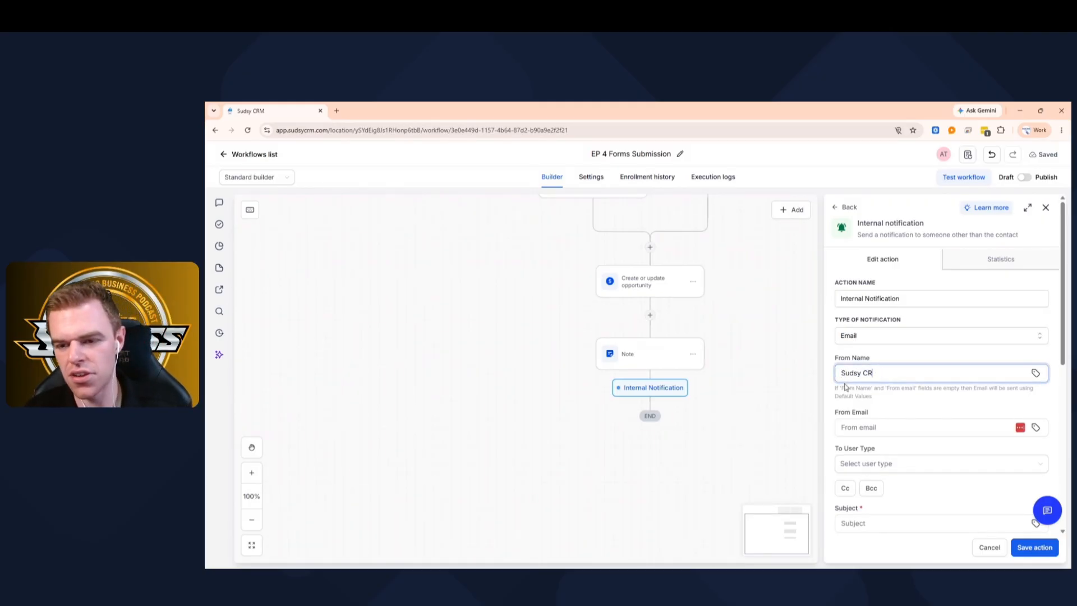
{"action": "type", "text": "<"}
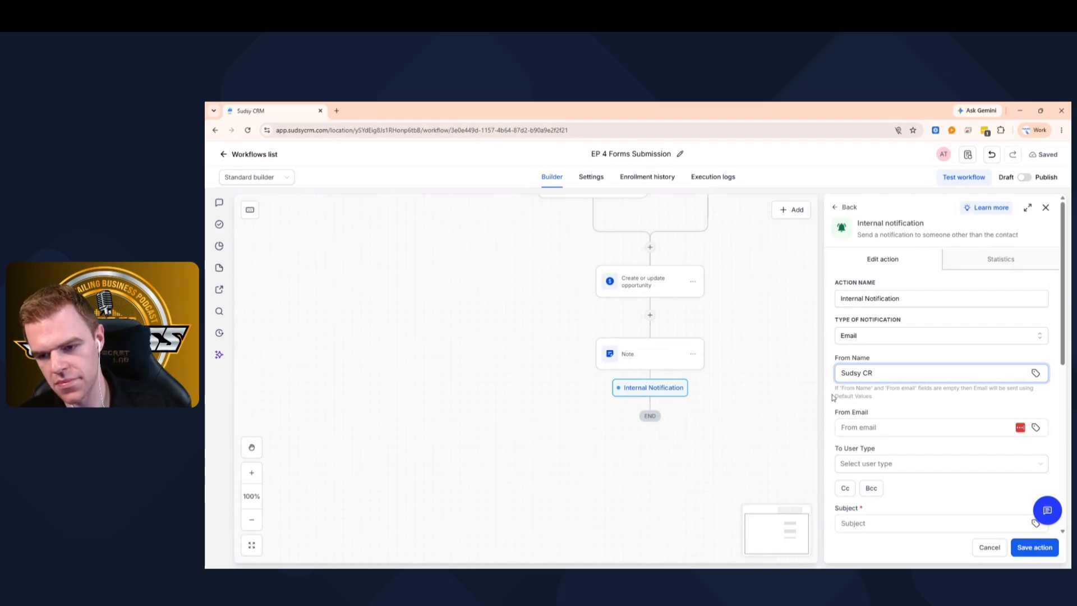
{"action": "key", "text": "BackSpace"}
{"action": "type", "text": "M"}
{"action": "left_click", "coordinate": [841, 427]}
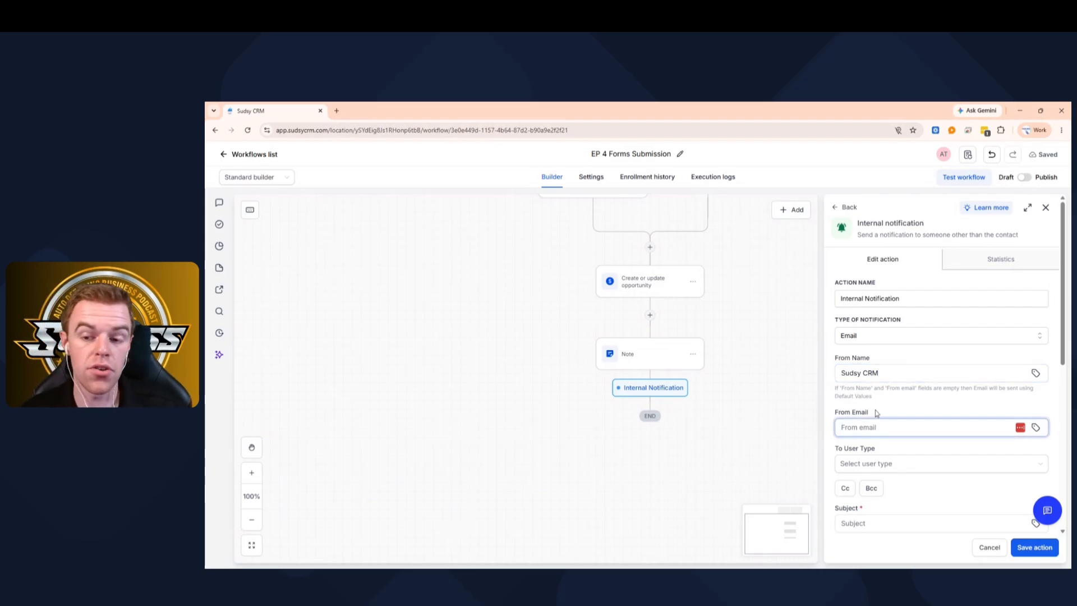
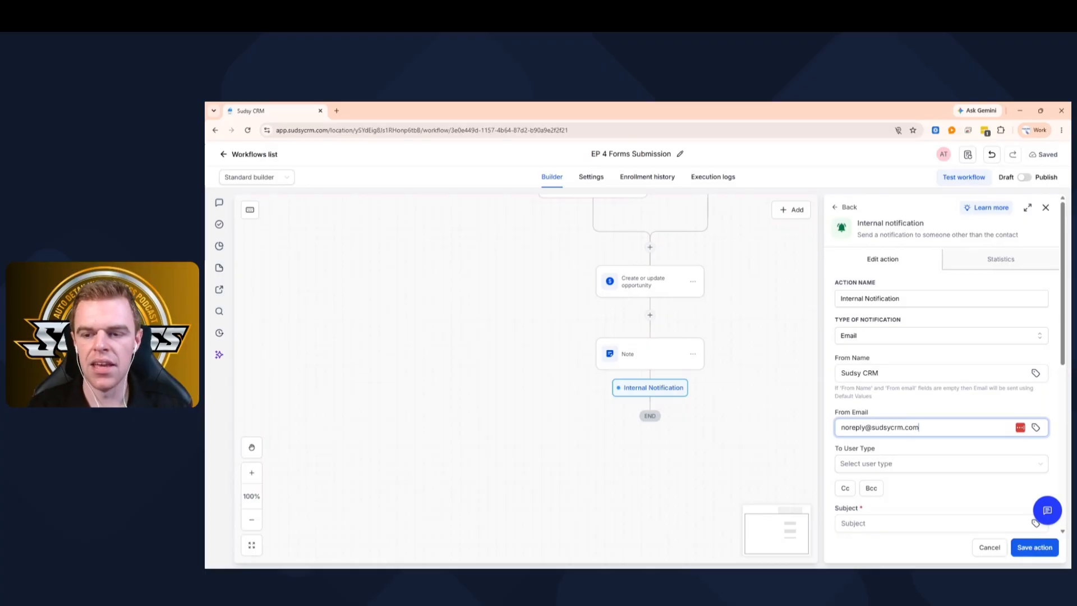
{"action": "key", "text": "shift+Left"}
{"action": "key", "text": "shift+Left"}
{"action": "key", "text": "shift+Left"}
{"action": "key", "text": "shift+Left"}
{"action": "key", "text": "shift+Left"}
{"action": "key", "text": "shift+Left"}
{"action": "key", "text": "shift+Left"}
{"action": "key", "text": "shift+Left"}
{"action": "key", "text": "shift+Left"}
{"action": "key", "text": "shift+Left"}
{"action": "key", "text": "shift+Left"}
{"action": "key", "text": "shift+Left"}
{"action": "key", "text": "shift+Left"}
{"action": "key", "text": "shift+Left"}
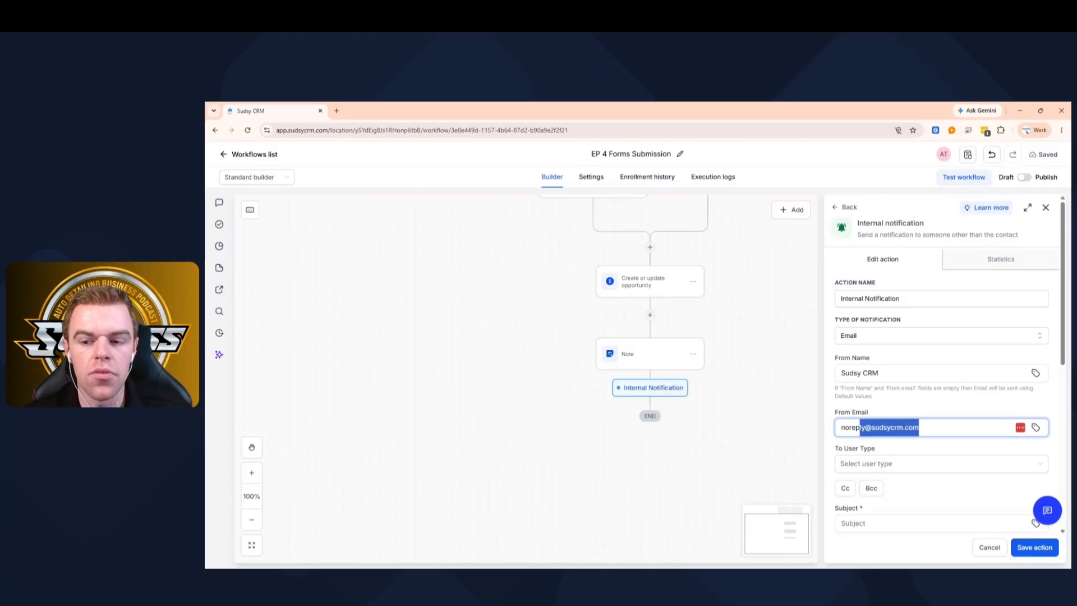
- Address the notification to the test user with subject 'New Form Submission'
{"action": "left_click", "coordinate": [925, 464]}
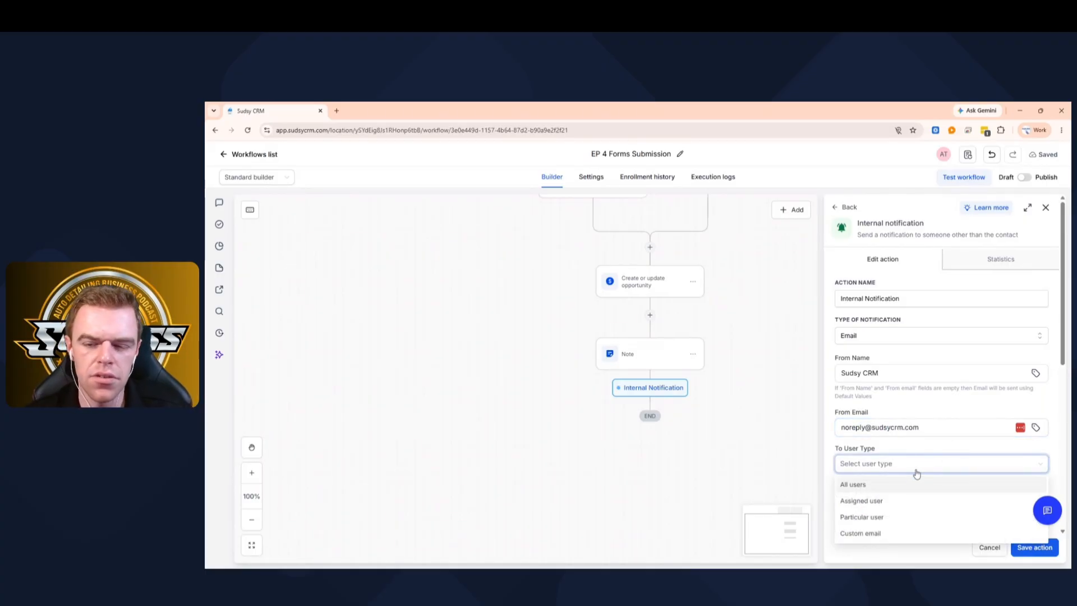
{"action": "left_click", "coordinate": [873, 517]}
{"action": "scroll", "coordinate": [871, 488], "scroll_direction": "down", "scroll_amount": 3}
{"action": "left_click", "coordinate": [858, 366]}
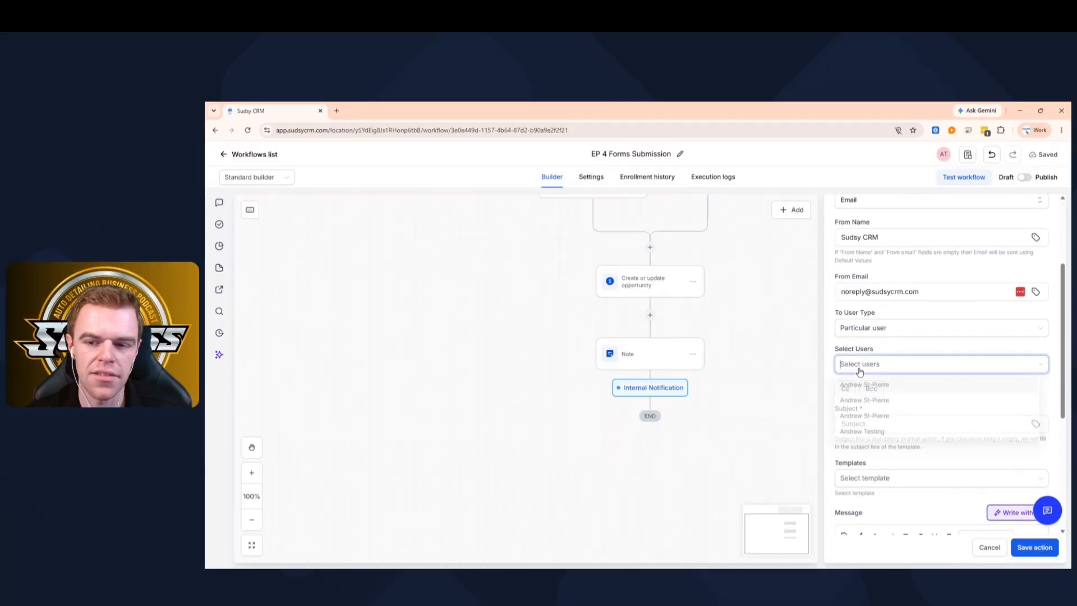
{"action": "left_click", "coordinate": [866, 435]}
{"action": "left_click", "coordinate": [909, 371]}
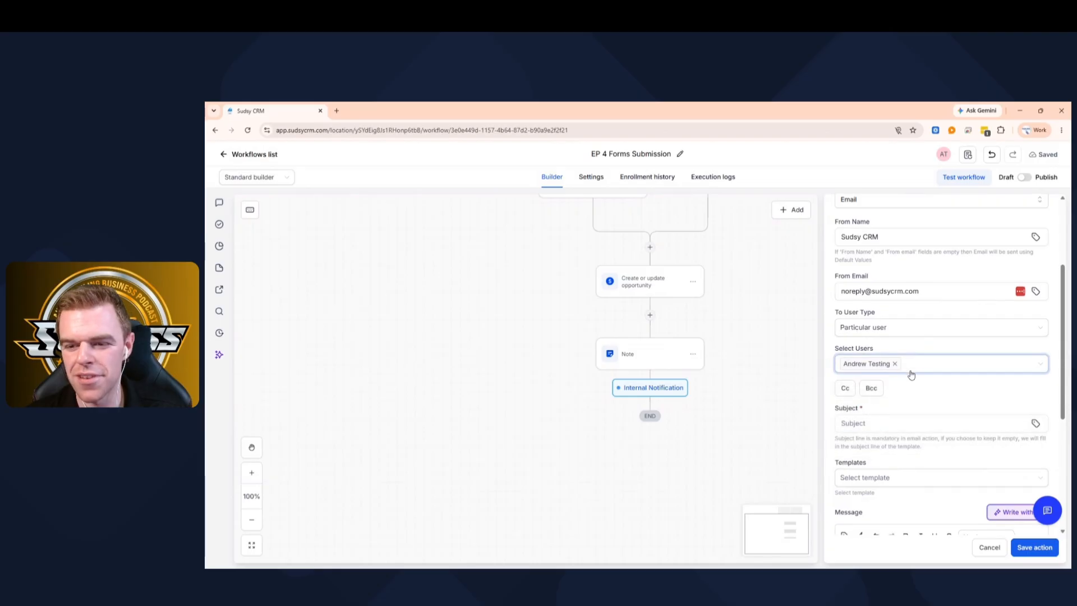
{"action": "scroll", "coordinate": [864, 344], "scroll_direction": "down", "scroll_amount": 2}
{"action": "left_click", "coordinate": [865, 335]}
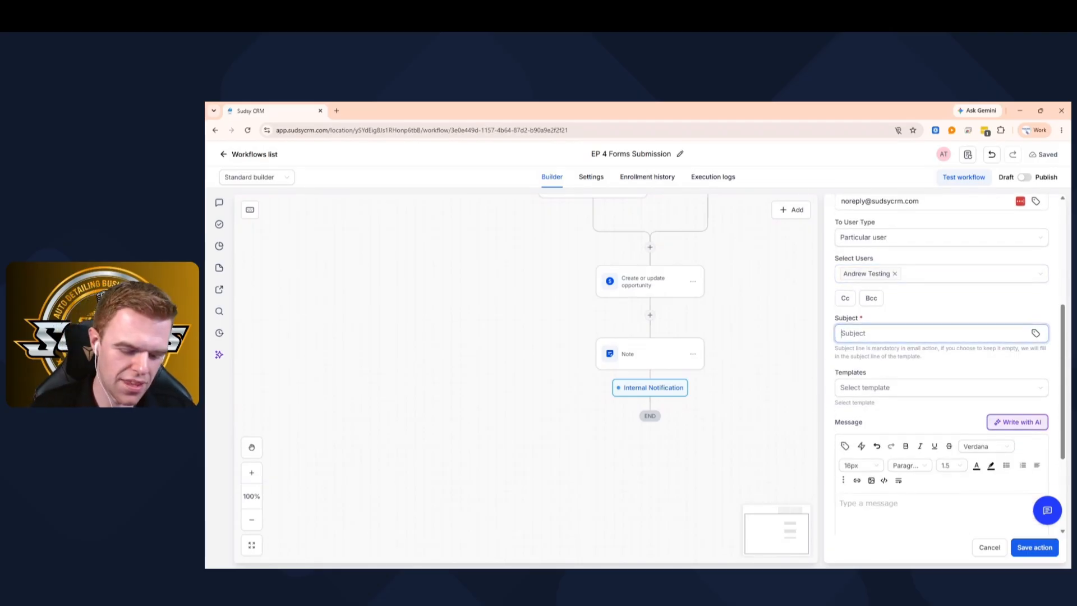
{"action": "type", "text": "New Form S"}
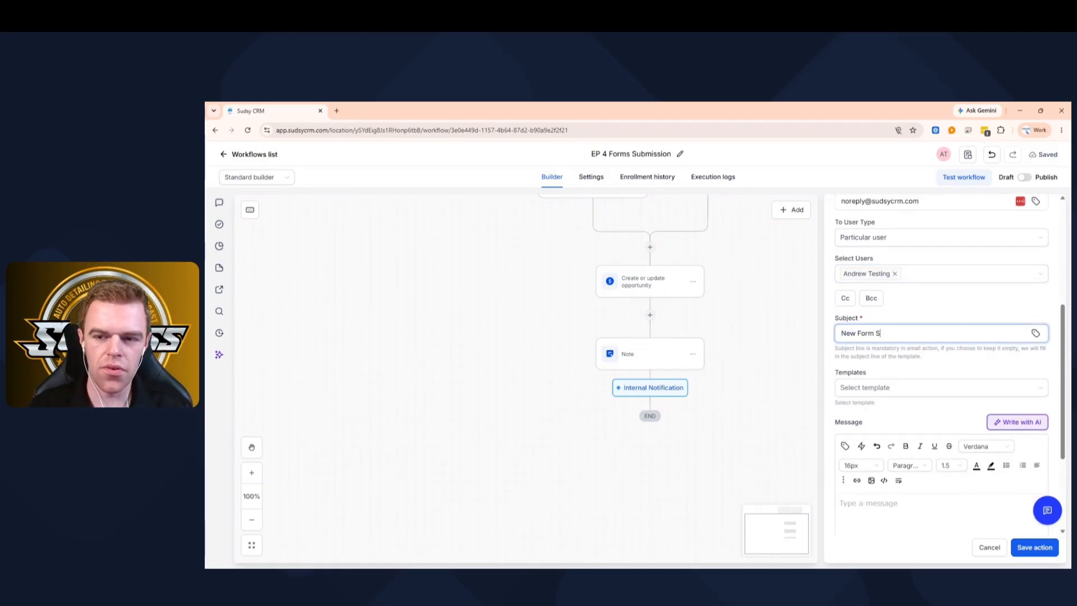
{"action": "type", "text": "ubmission"}
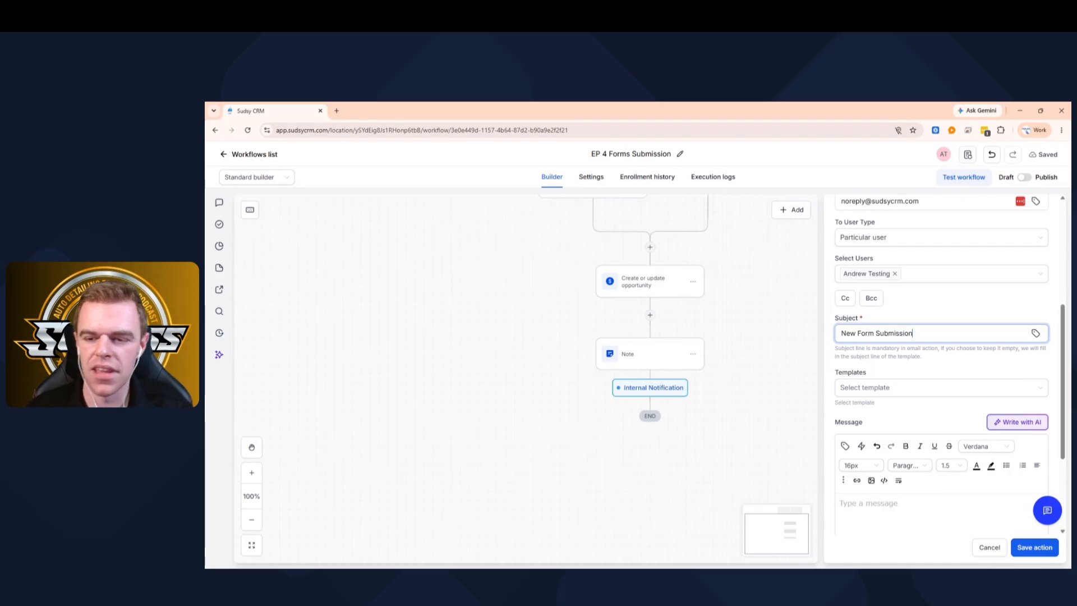
- Save the notification and select the Note step's full text for reuse
{"action": "left_click", "coordinate": [1042, 551]}
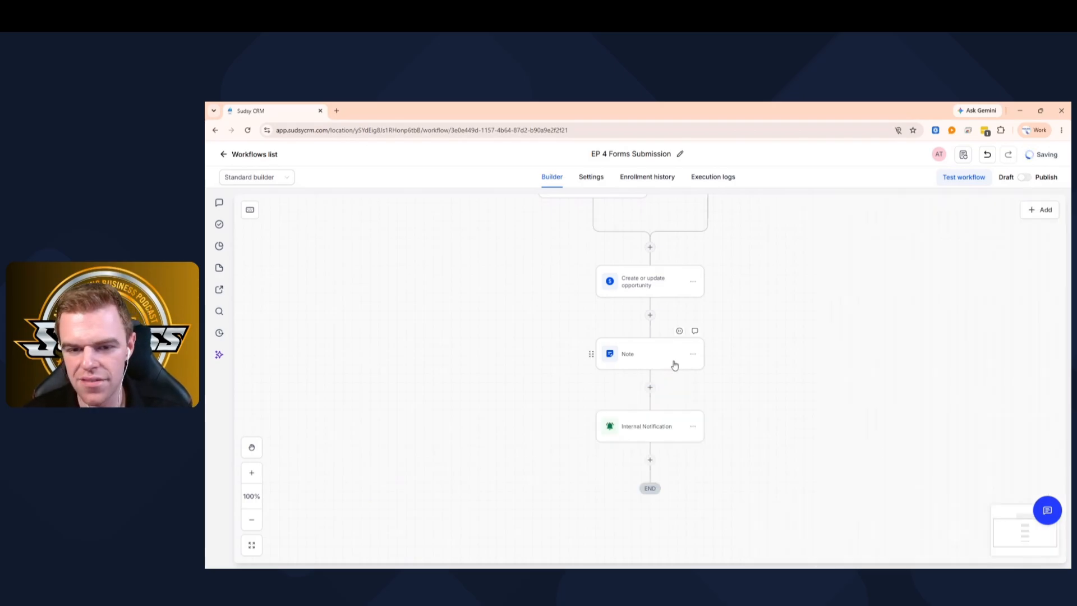
{"action": "left_click", "coordinate": [659, 356]}
{"action": "key", "text": "ctrl+a"}
{"action": "key", "text": "ctrl+c"}
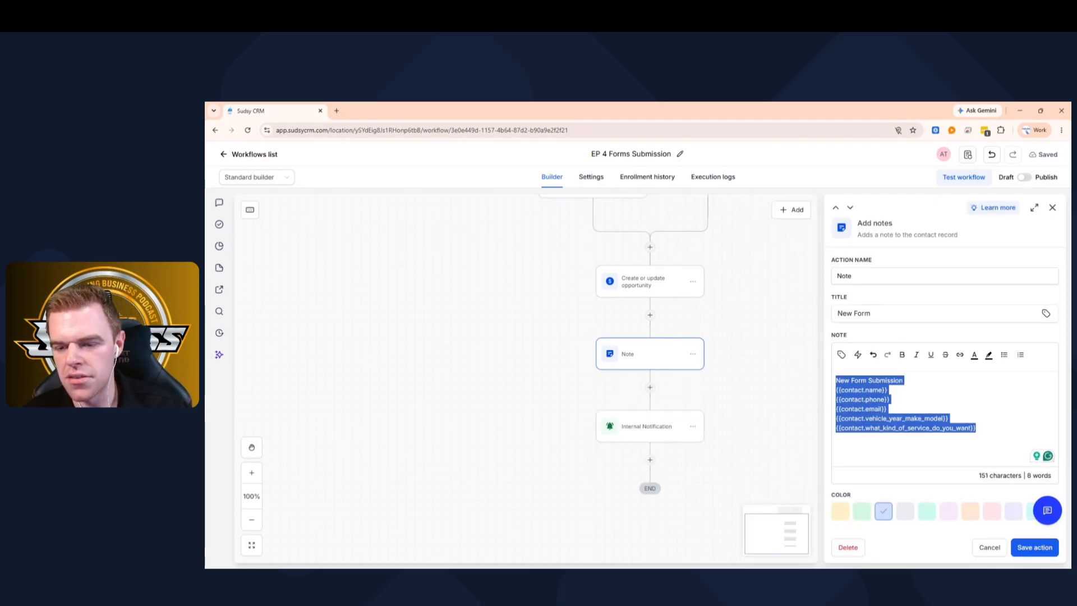
{"action": "left_click", "coordinate": [994, 550]}
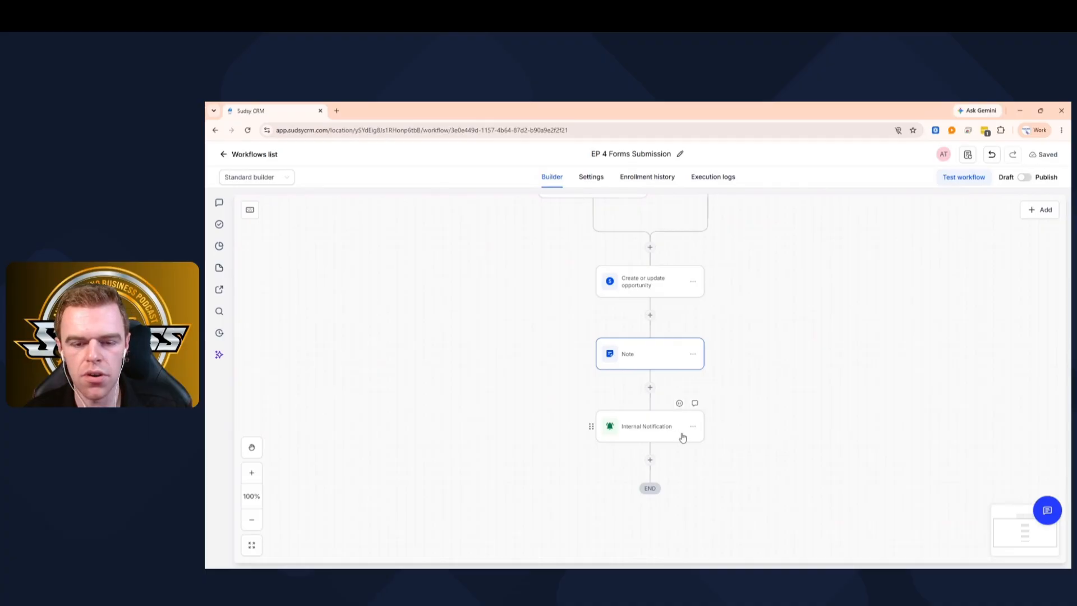
- Paste the contact-details text into the notification message and save the step
{"action": "left_click", "coordinate": [661, 434]}
{"action": "scroll", "coordinate": [942, 364], "scroll_direction": "down", "scroll_amount": 5}
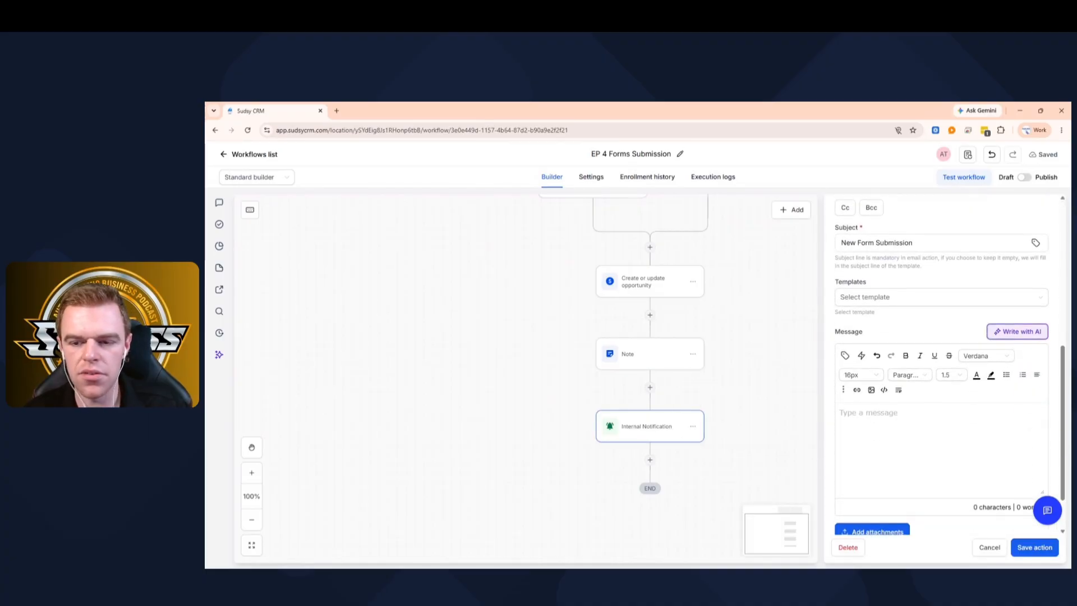
{"action": "key", "text": "ctrl+v"}
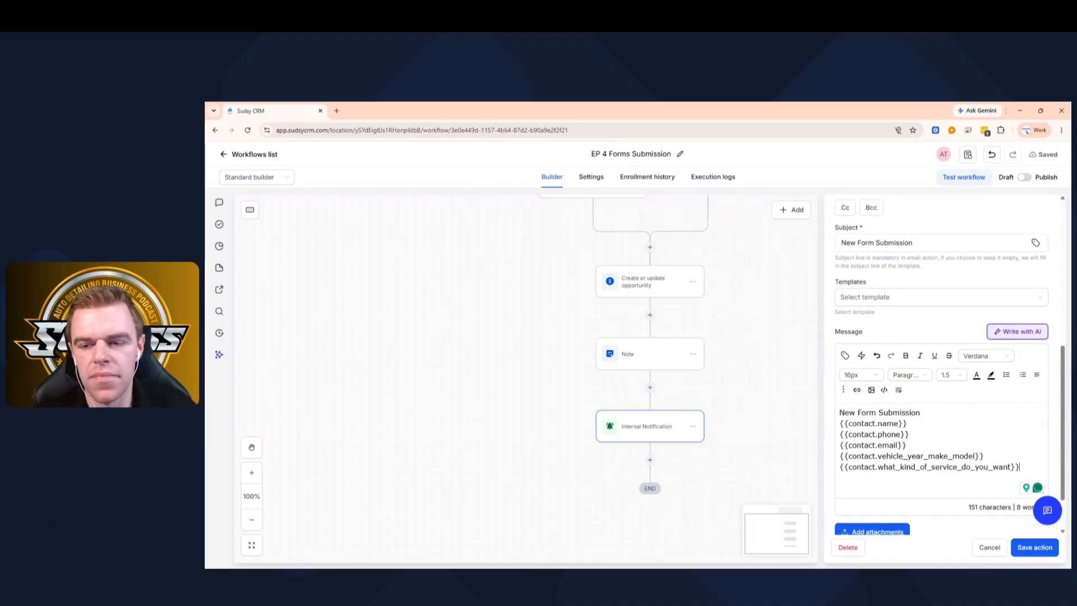
{"action": "scroll", "coordinate": [891, 280], "scroll_direction": "up", "scroll_amount": 1}
{"action": "scroll", "coordinate": [886, 280], "scroll_direction": "up", "scroll_amount": 2}
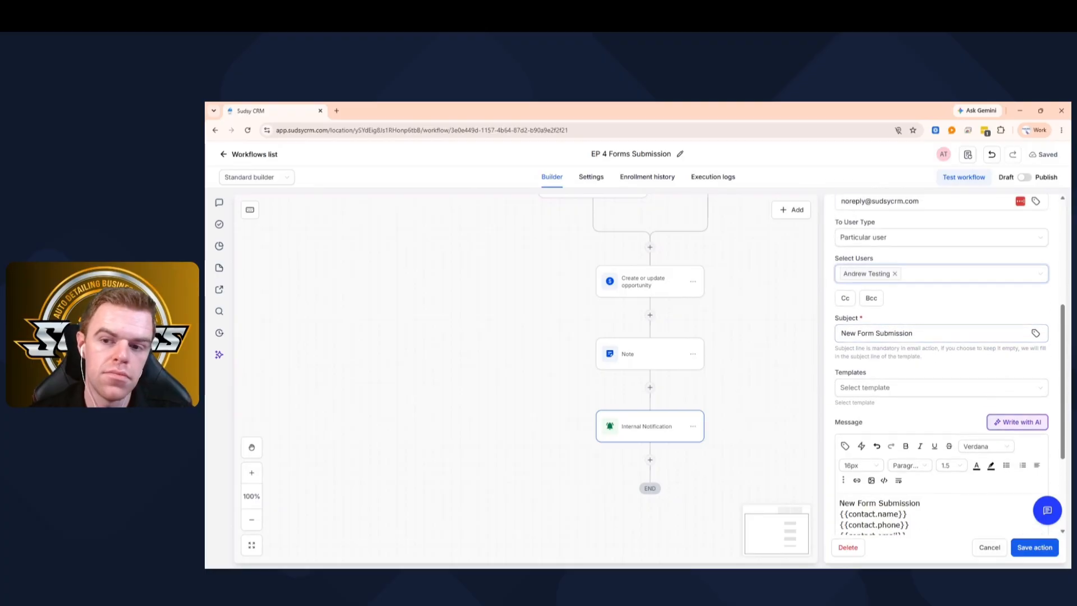
{"action": "scroll", "coordinate": [887, 279], "scroll_direction": "down", "scroll_amount": 3}
{"action": "scroll", "coordinate": [942, 365], "scroll_direction": "down", "scroll_amount": 2}
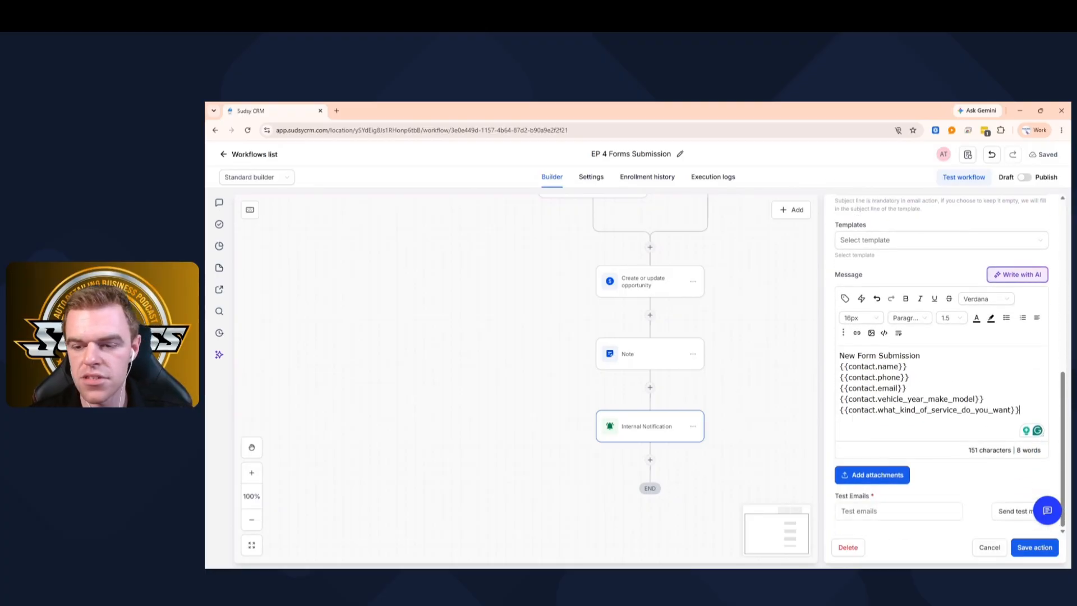
{"action": "left_click", "coordinate": [1036, 549]}
{"action": "scroll", "coordinate": [834, 449], "scroll_direction": "down", "scroll_amount": 2}
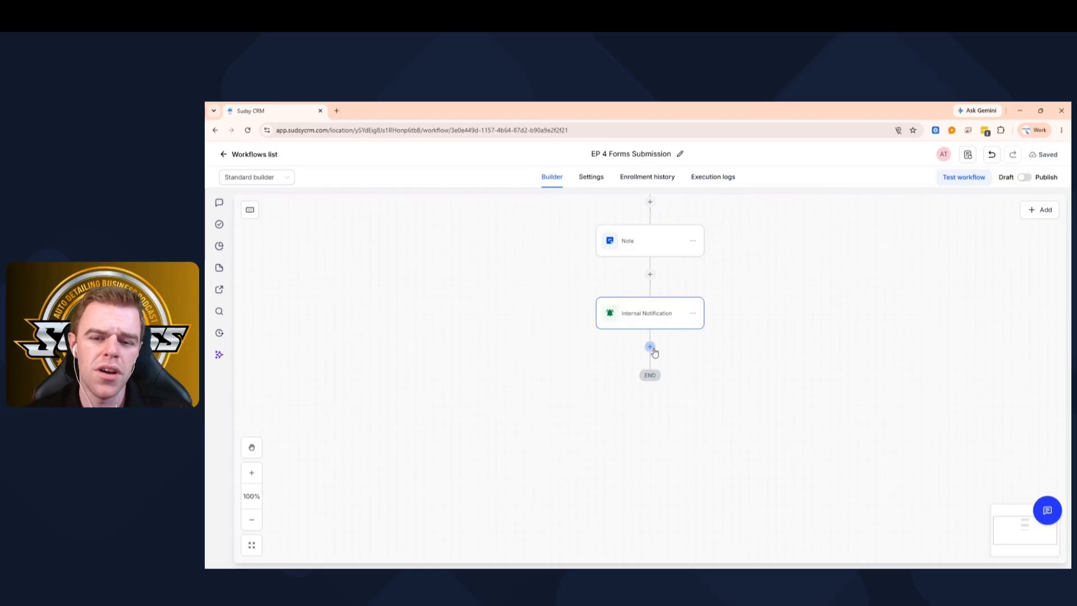
- Add a second internal notification as an SMS to a particular user
{"action": "left_click", "coordinate": [650, 347]}
{"action": "left_click", "coordinate": [864, 310]}
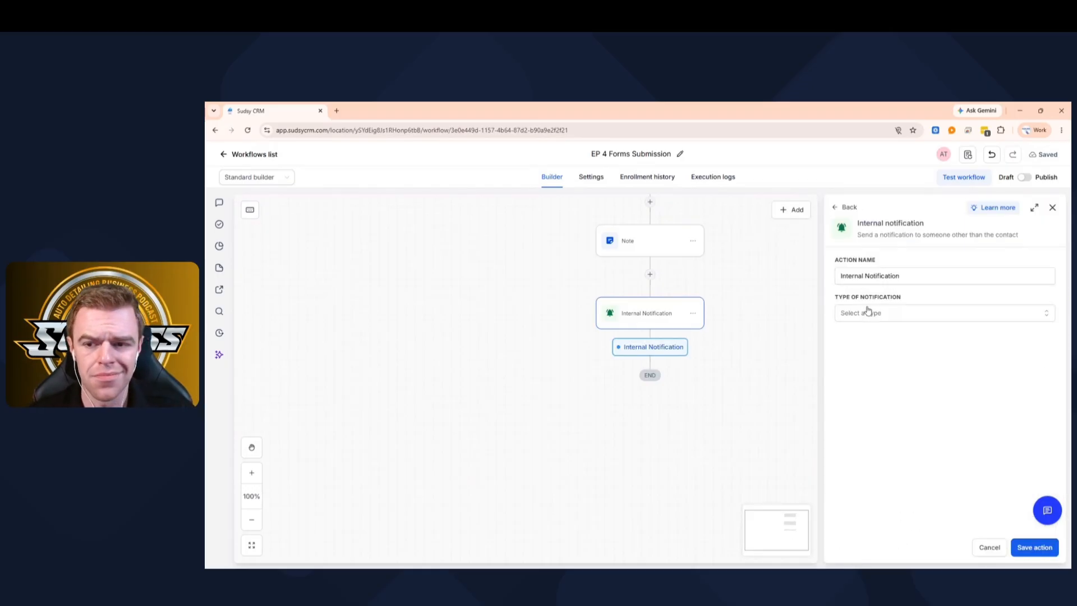
{"action": "left_click", "coordinate": [874, 315]}
{"action": "left_click", "coordinate": [846, 363]}
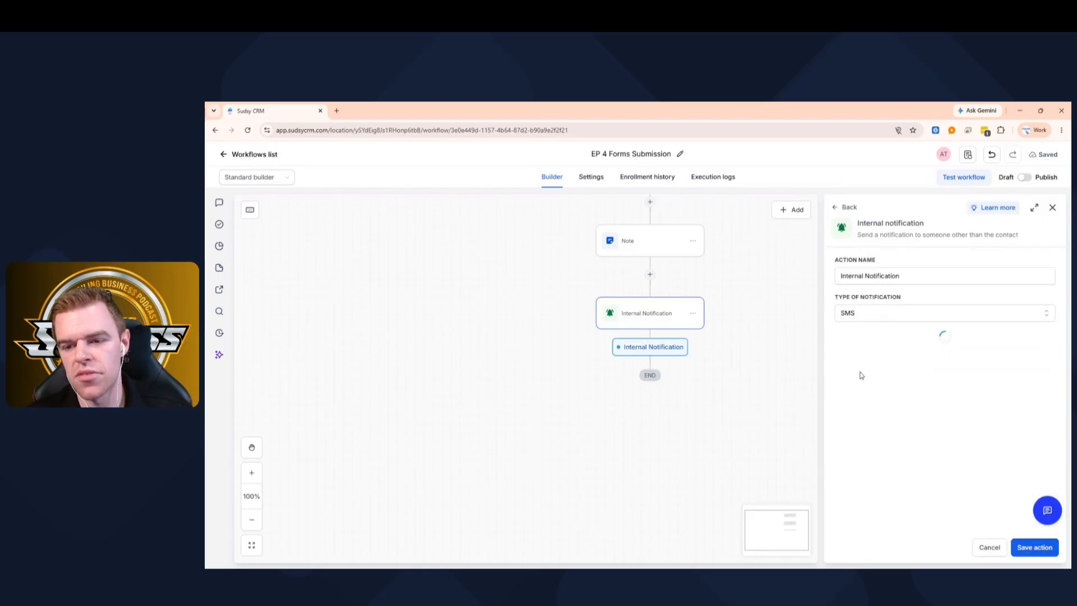
{"action": "left_click", "coordinate": [866, 353]}
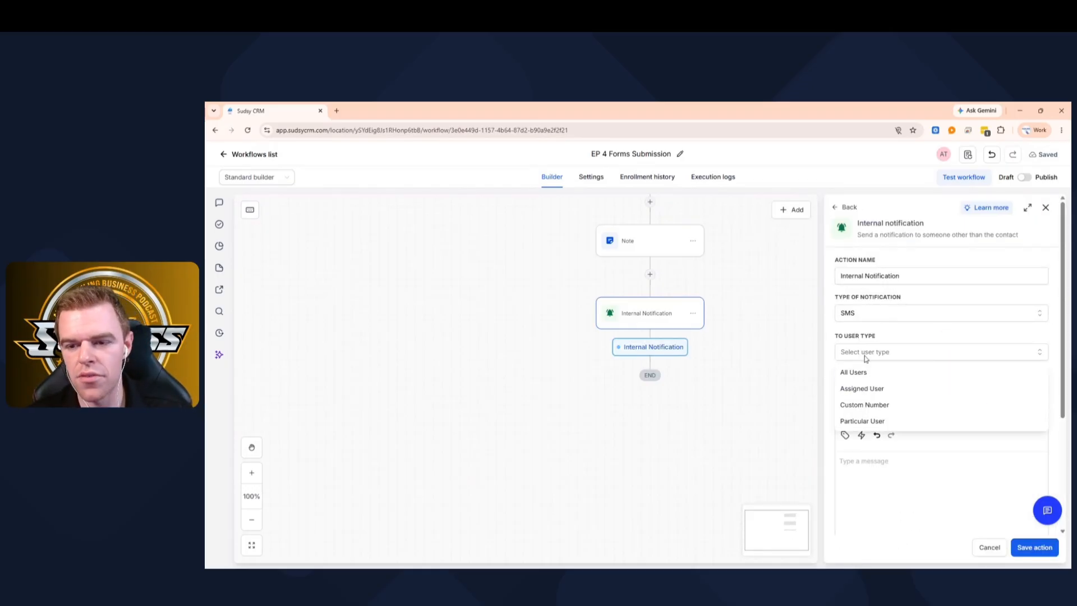
{"action": "left_click", "coordinate": [876, 422]}
- Pick the testing user, paste the submission details as the SMS message, and save
{"action": "left_click", "coordinate": [874, 389]}
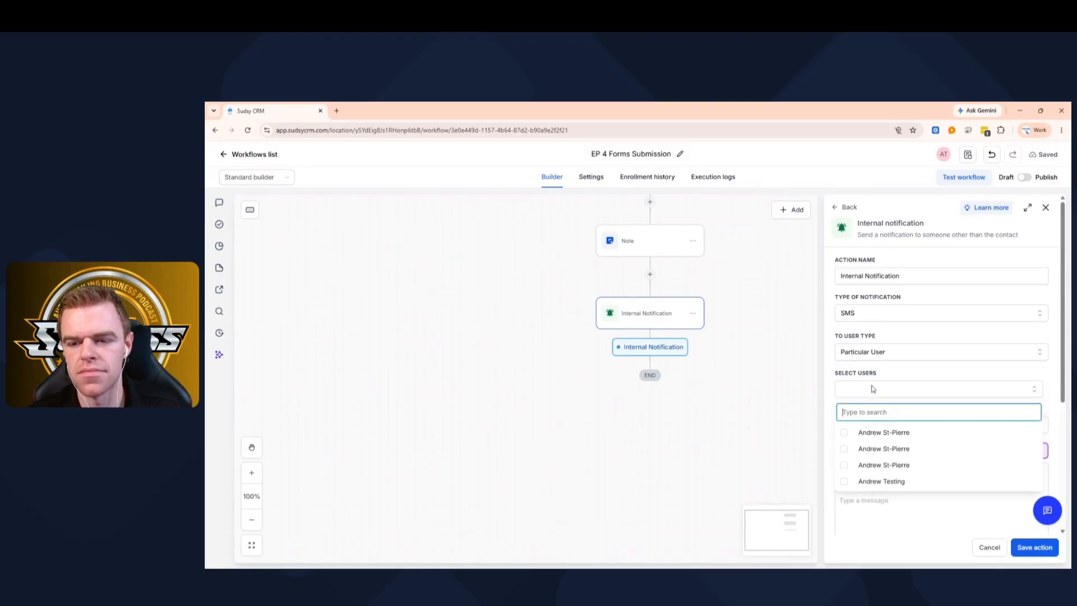
{"action": "left_click", "coordinate": [892, 479]}
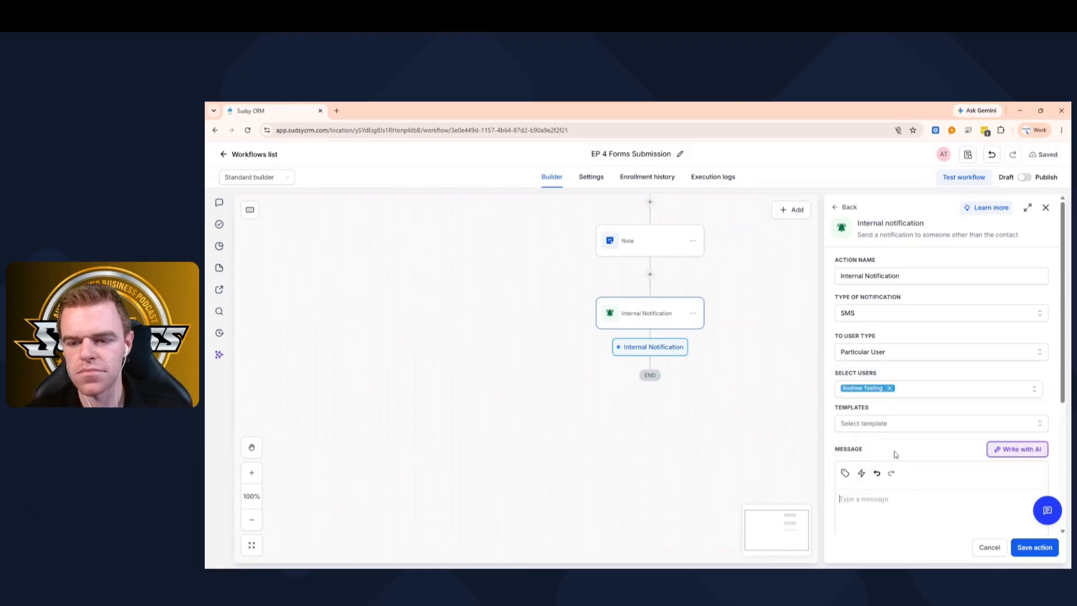
{"action": "left_click", "coordinate": [875, 496]}
{"action": "key", "text": "ctrl+v"}
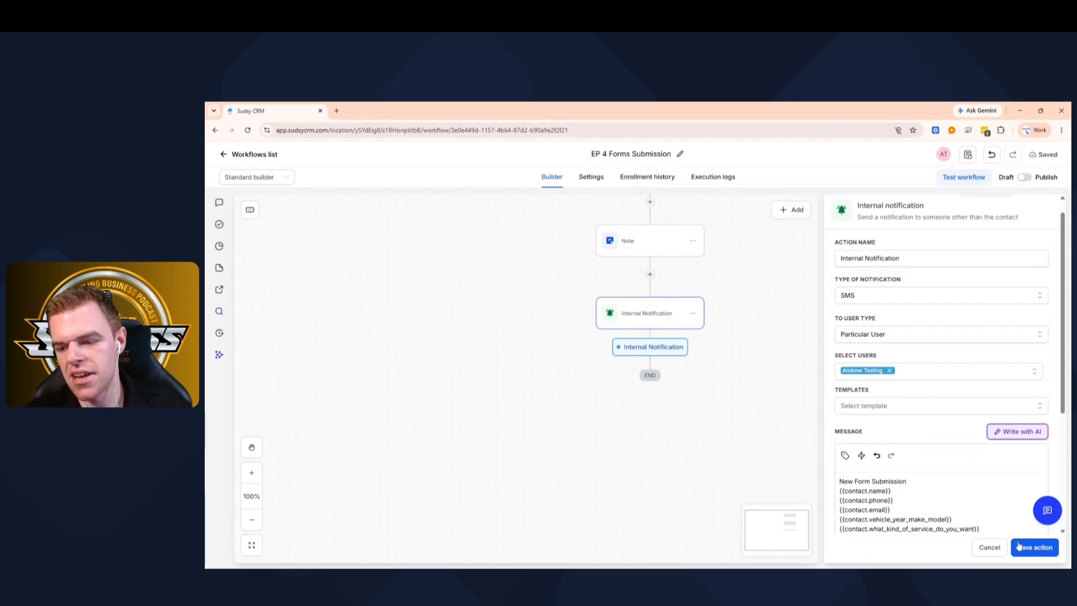
{"action": "left_click", "coordinate": [1019, 546]}
{"action": "scroll", "coordinate": [642, 275], "scroll_direction": "up", "scroll_amount": 3}
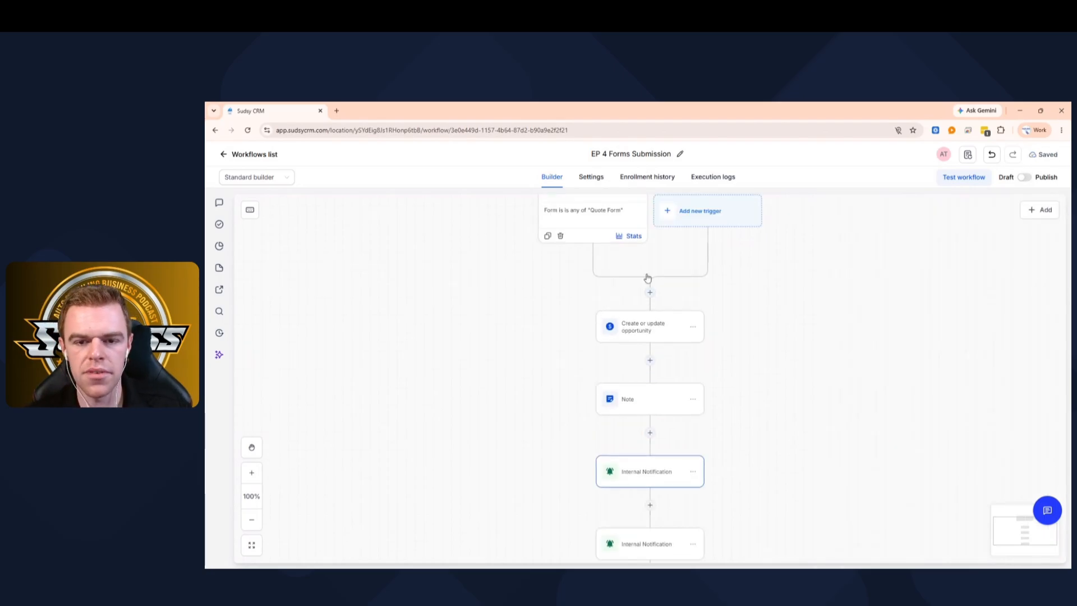
- Add a Send email step before END, from 'Sudsy CRM' at the company contact address
{"action": "scroll", "coordinate": [646, 275], "scroll_direction": "down", "scroll_amount": 3}
{"action": "scroll", "coordinate": [644, 269], "scroll_direction": "up", "scroll_amount": 1}
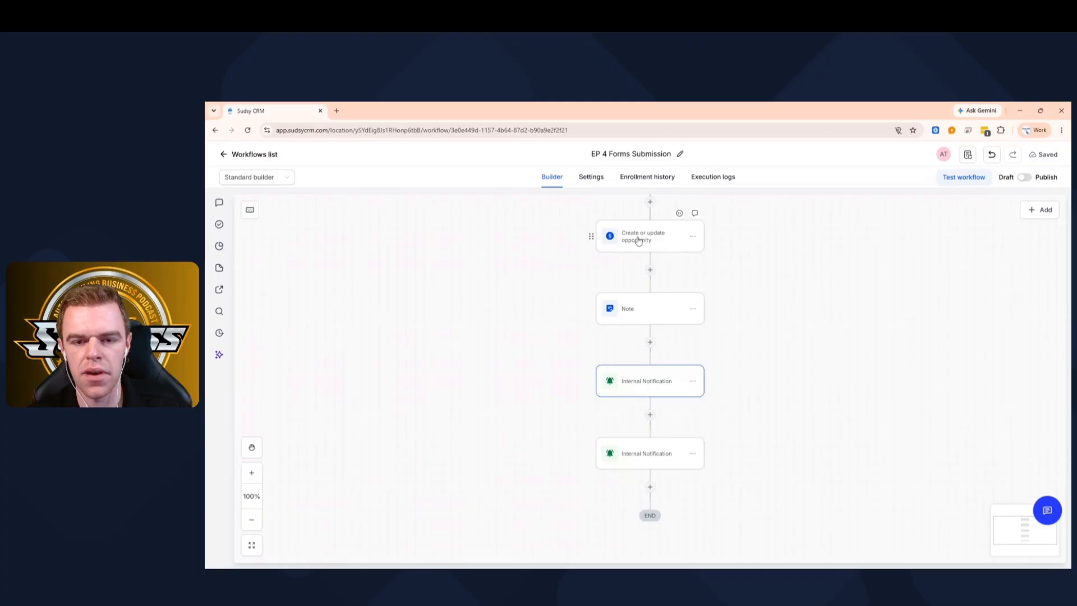
{"action": "scroll", "coordinate": [638, 247], "scroll_direction": "down", "scroll_amount": 3}
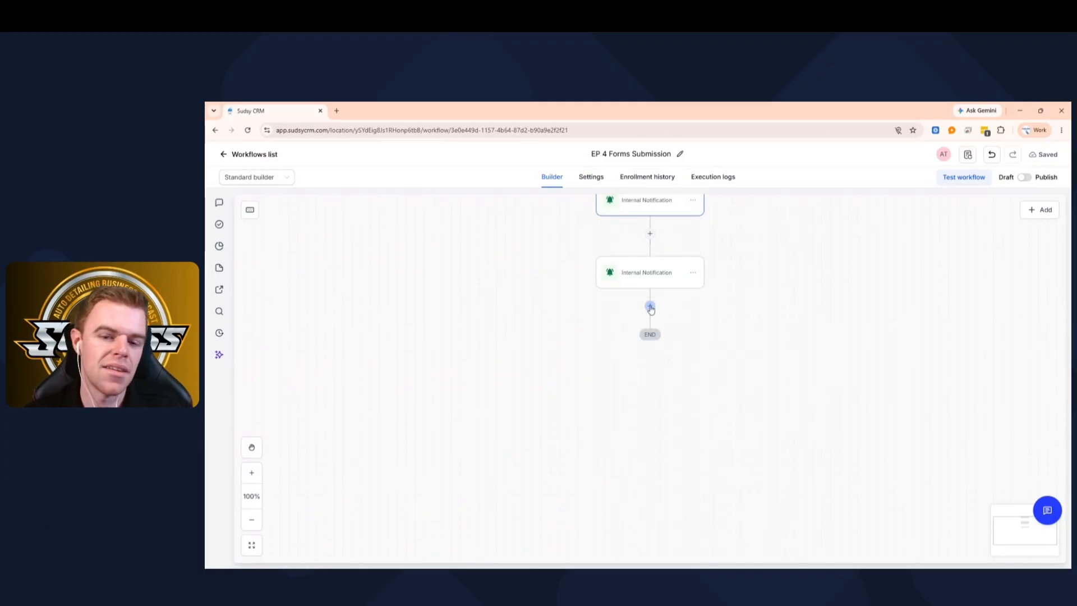
{"action": "left_click", "coordinate": [649, 307]}
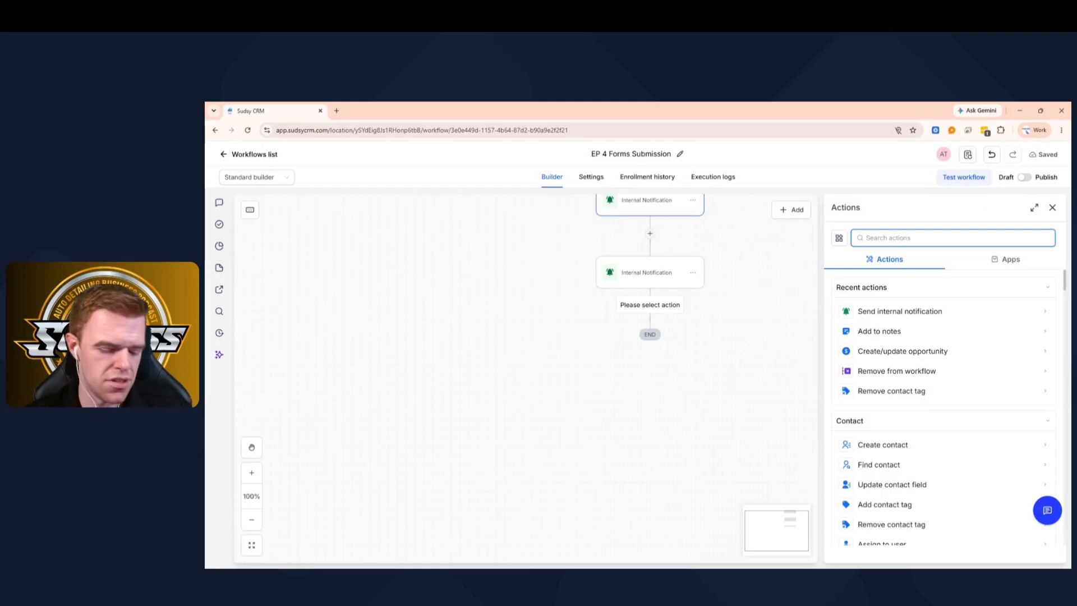
{"action": "type", "text": "email"}
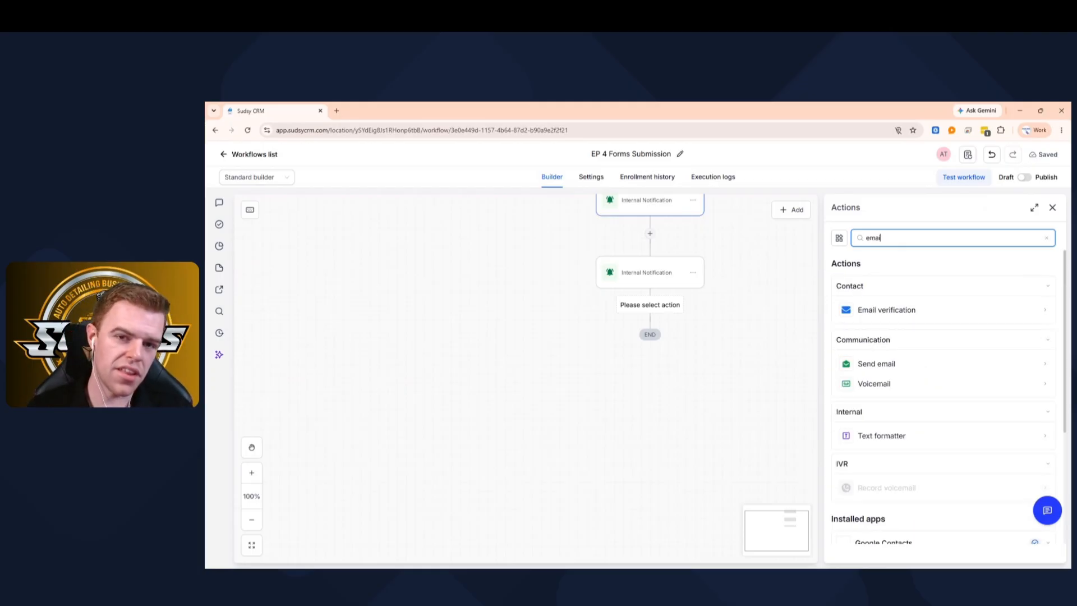
{"action": "left_click", "coordinate": [897, 365]}
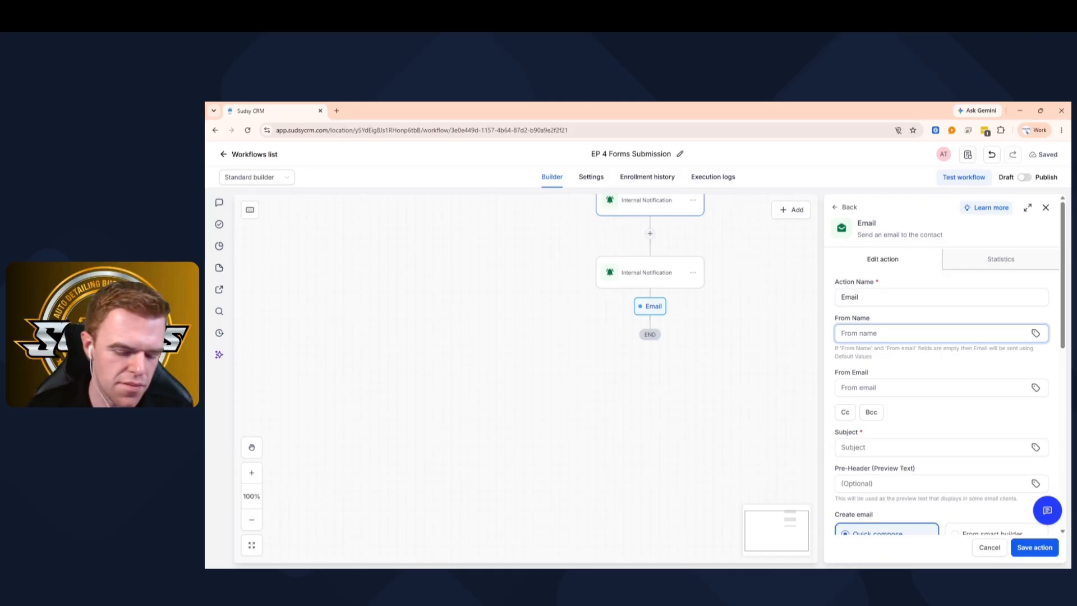
{"action": "type", "text": "Sudsy CRM"}
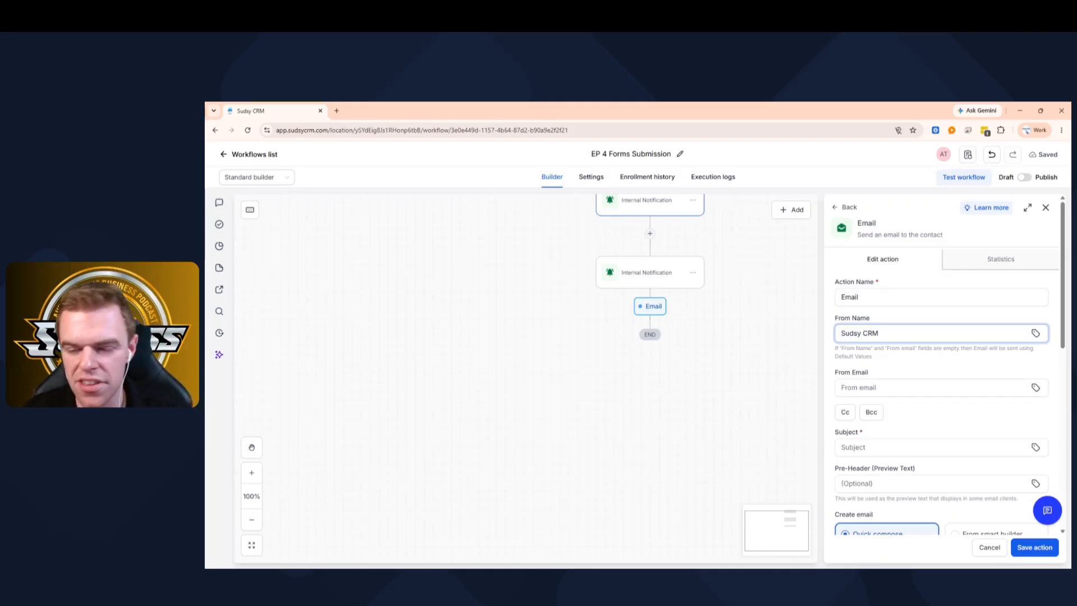
{"action": "left_click", "coordinate": [933, 388]}
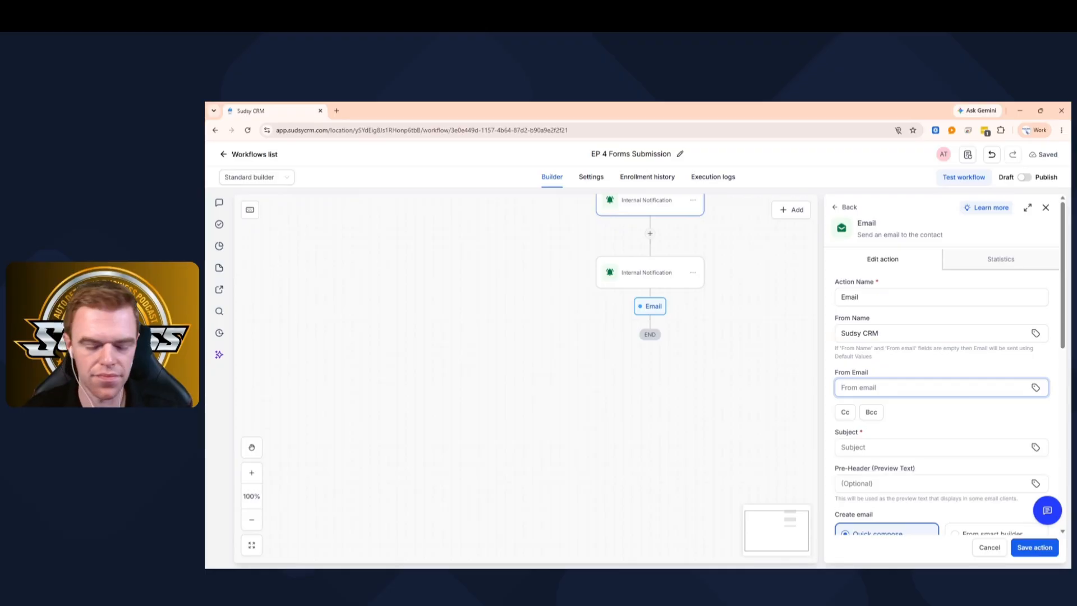
{"action": "type", "text": "cont"}
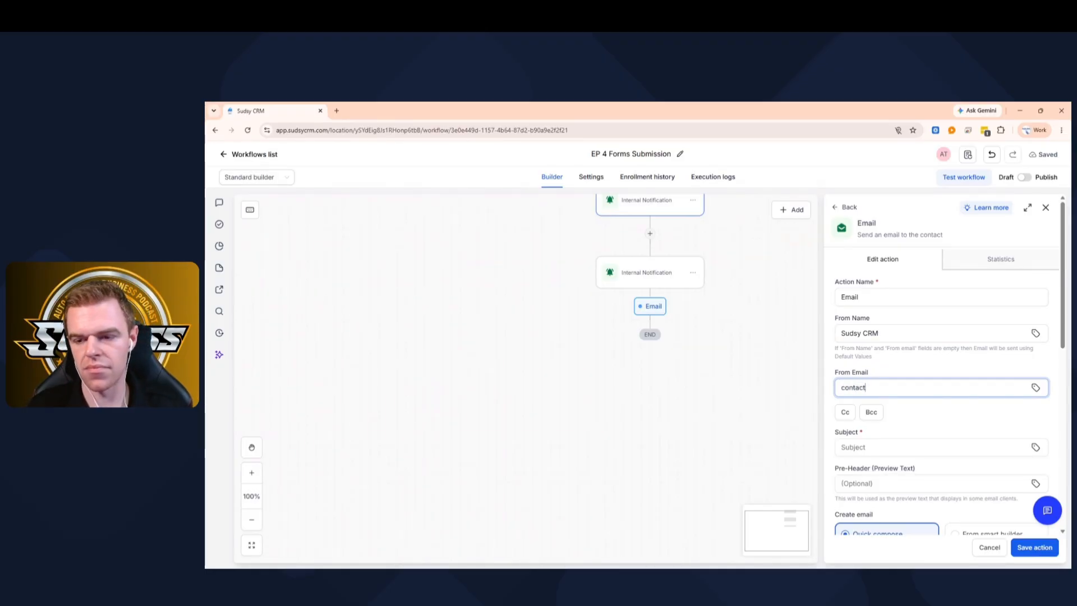
{"action": "type", "text": "act"}
{"action": "left_click", "coordinate": [903, 415]}
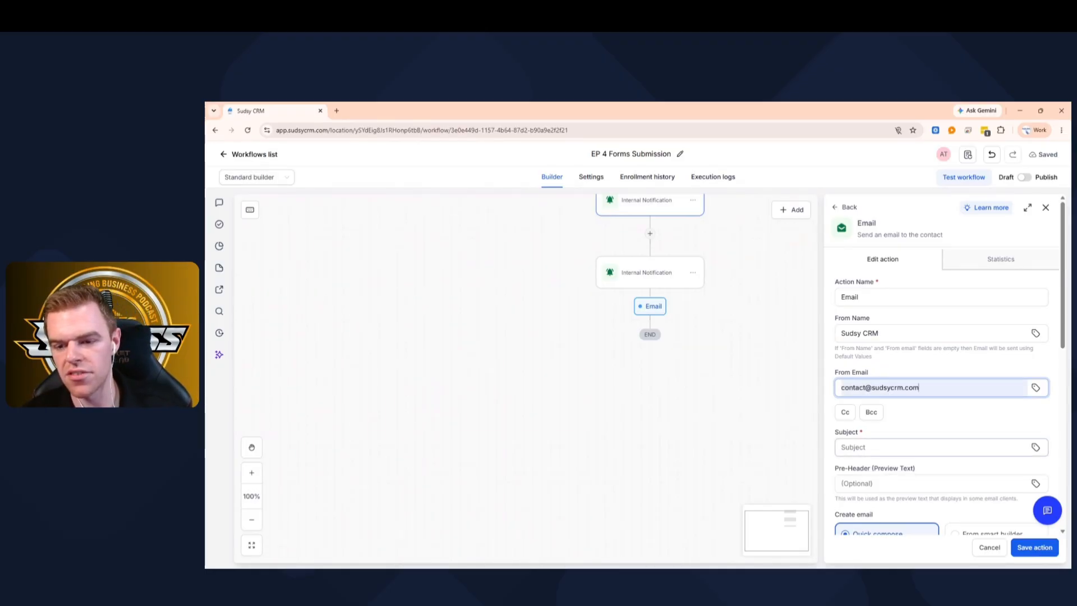
- Enter the email subject 'That You For Your Form Submission'
{"action": "left_click", "coordinate": [856, 444]}
{"action": "type", "text": "Tha"}
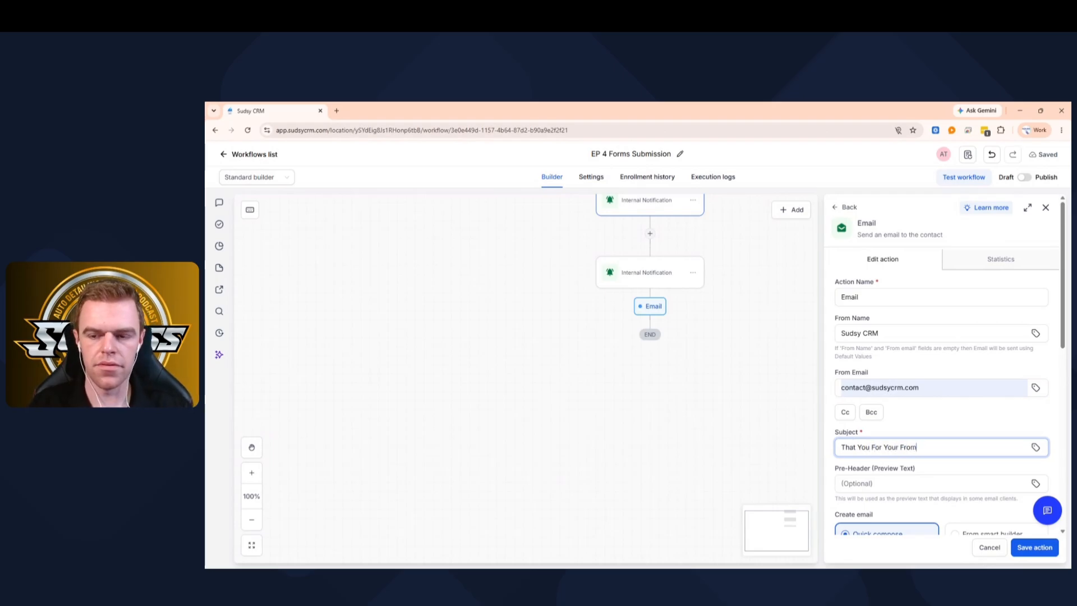
{"action": "type", "text": "t You For Your From"}
{"action": "key", "text": "BackSpace"}
{"action": "key", "text": "BackSpace"}
{"action": "key", "text": "BackSpace"}
{"action": "type", "text": "orm Submission"}
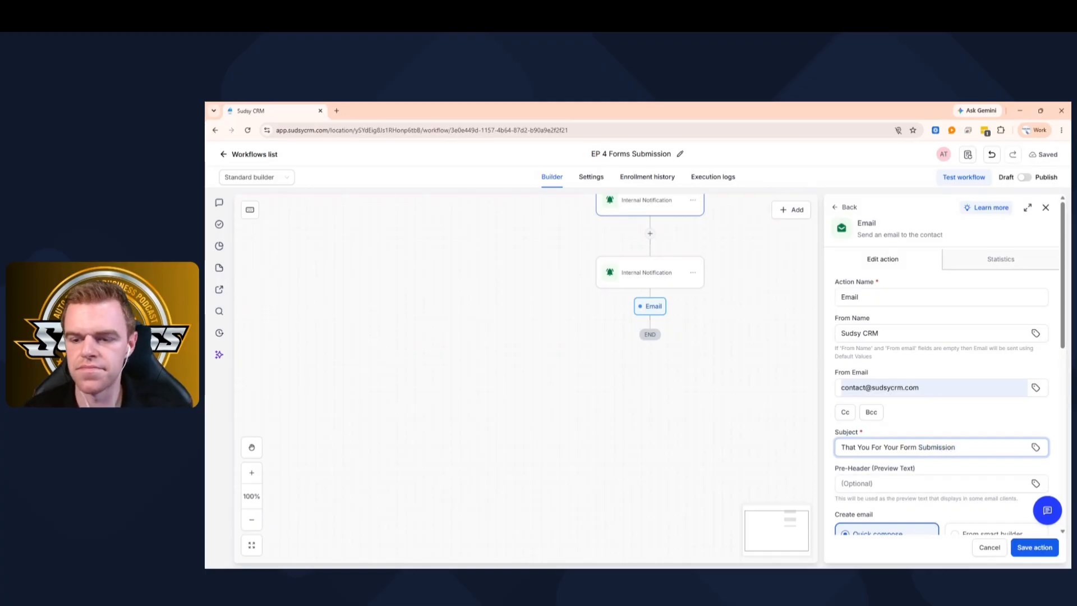
- Start the email body with 'Hey' followed by the contact's first name custom value and a comma
{"action": "scroll", "coordinate": [894, 415], "scroll_direction": "down", "scroll_amount": 6}
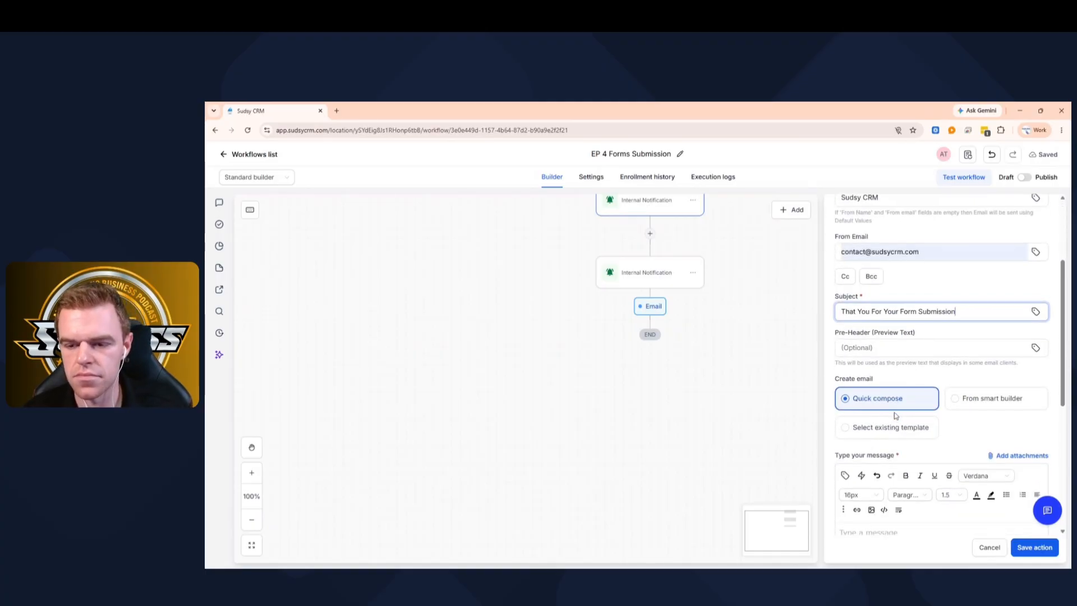
{"action": "type", "text": "Hey"}
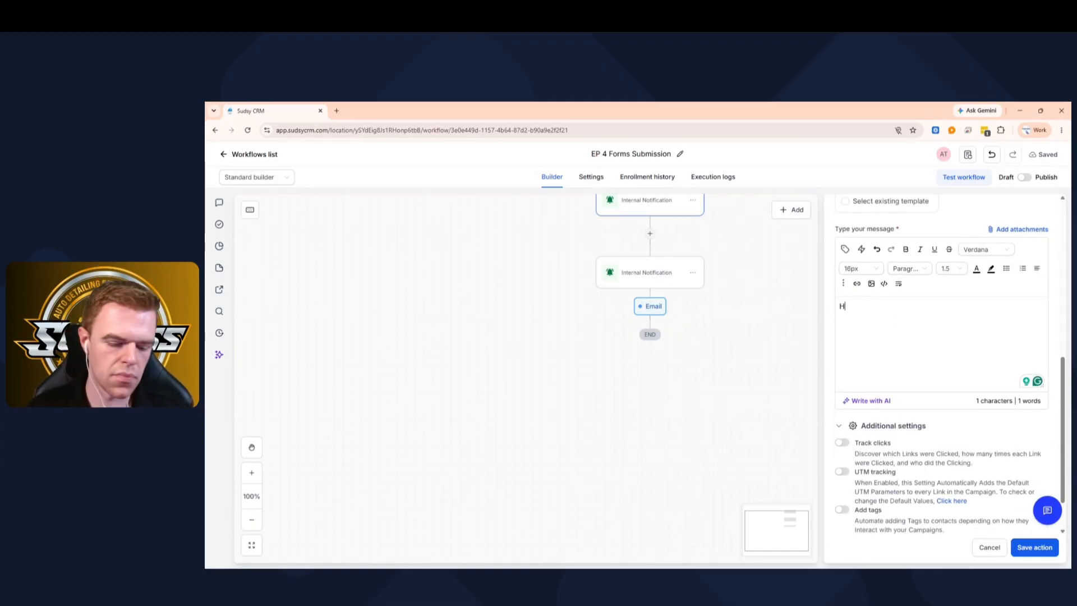
{"action": "left_click", "coordinate": [846, 249]}
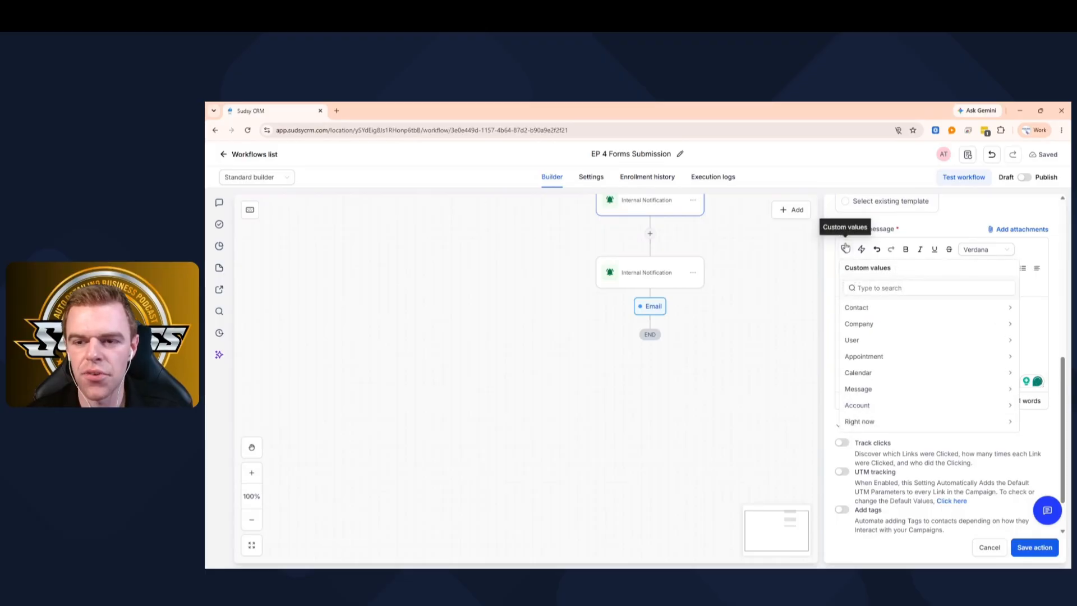
{"action": "left_click", "coordinate": [859, 306]}
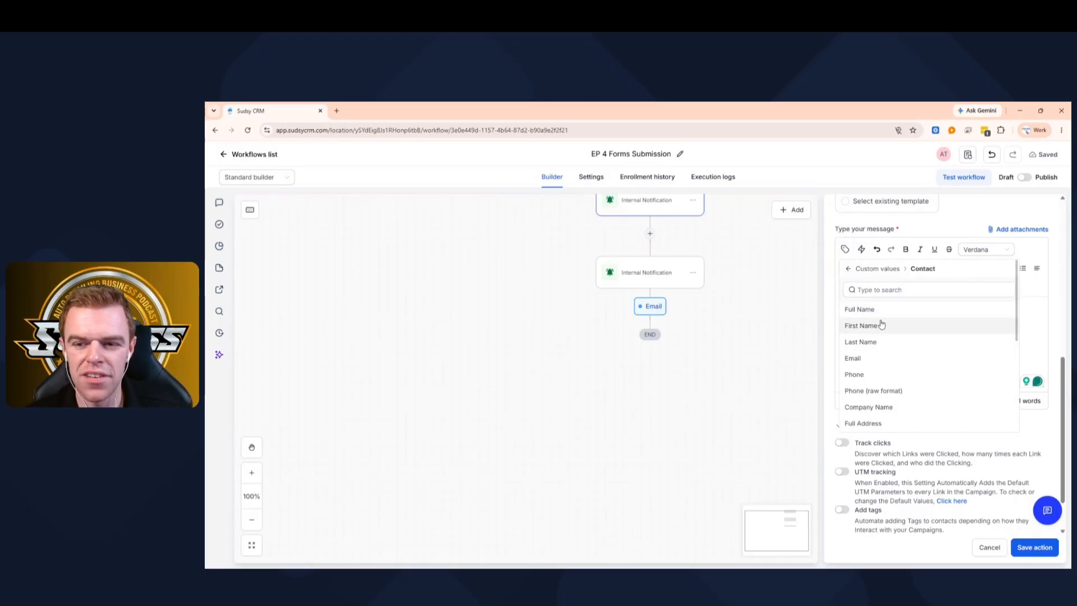
{"action": "left_click", "coordinate": [881, 325]}
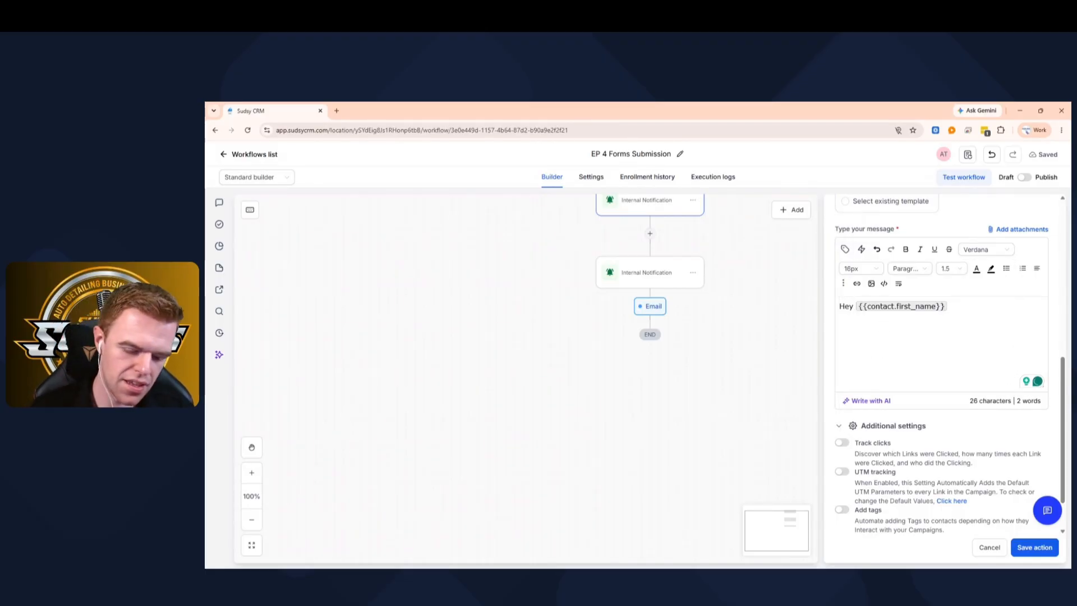
{"action": "type", "text": ","}
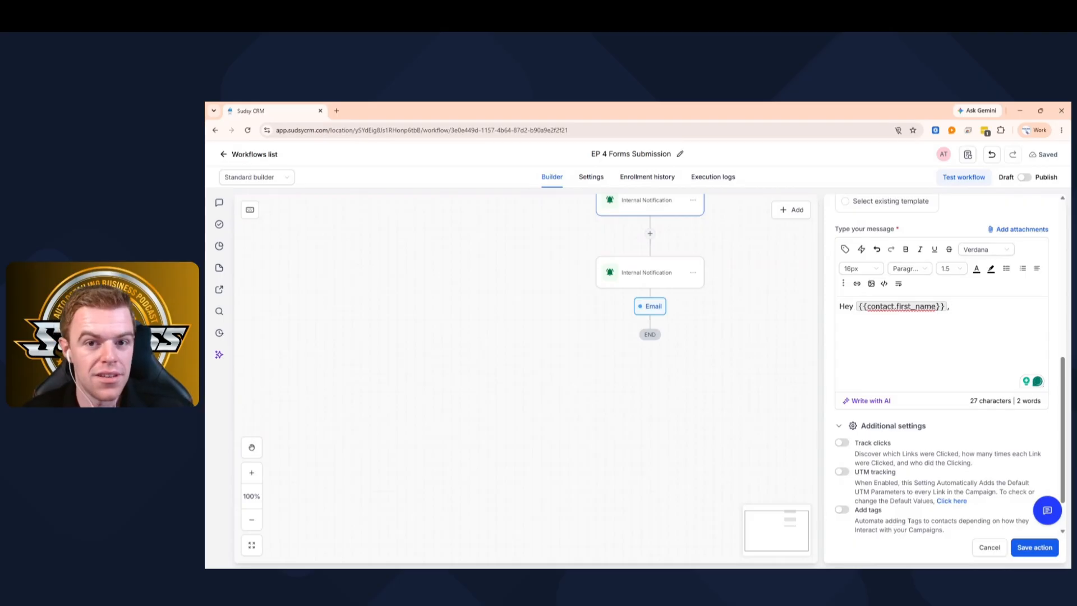
- Add the thank-you sentence and a Business Hours block: Monday - Friday, Saturday & Sunday: Closed
{"action": "key", "text": "Return"}
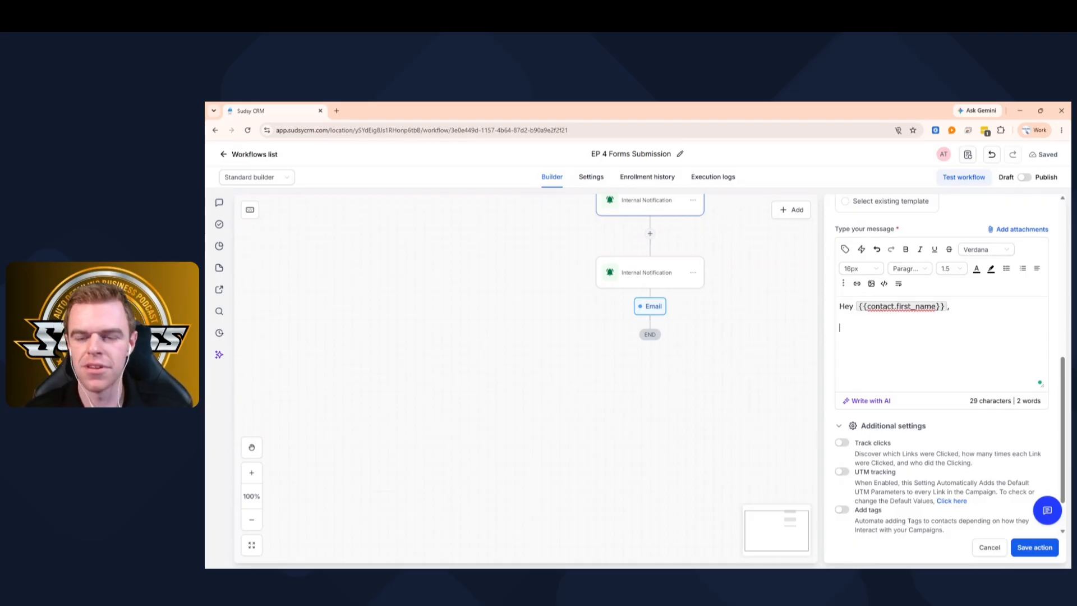
{"action": "type", "text": "Thank you so"}
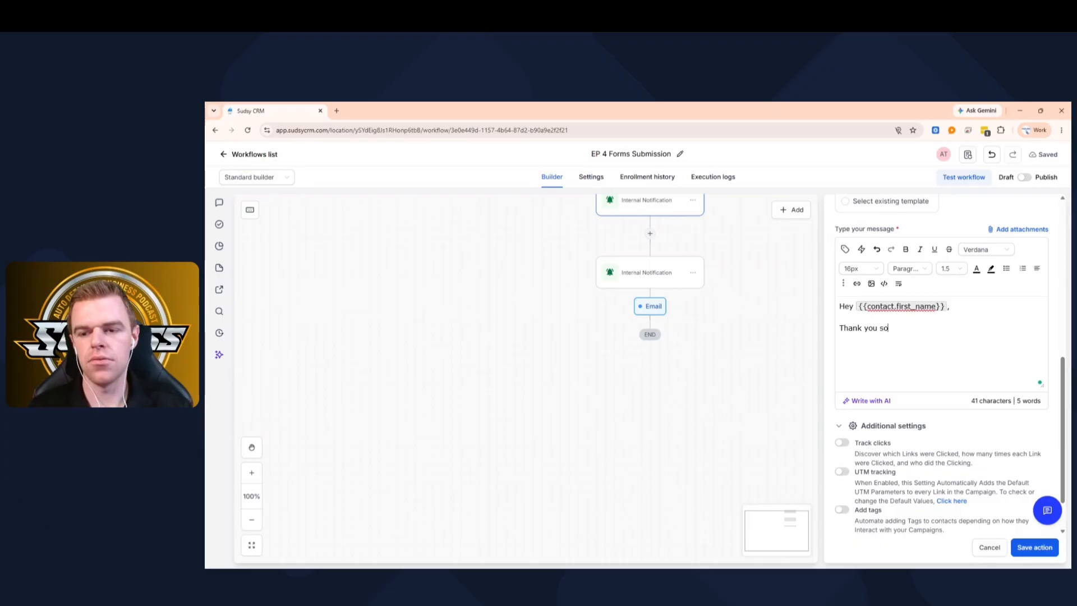
{"action": "type", "text": " much for submitting y"}
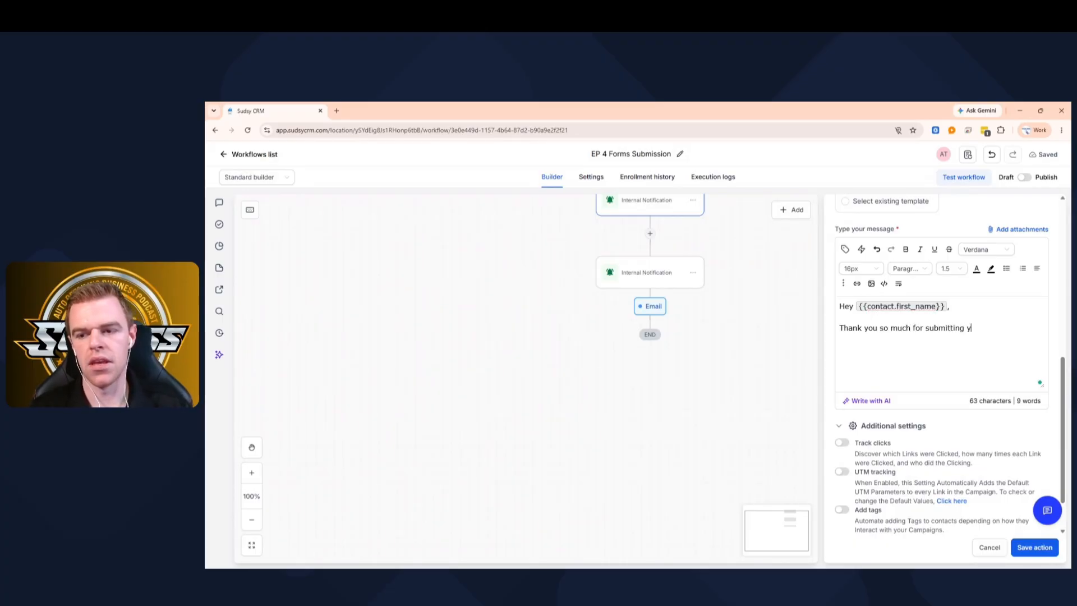
{"action": "type", "text": "our form. W"}
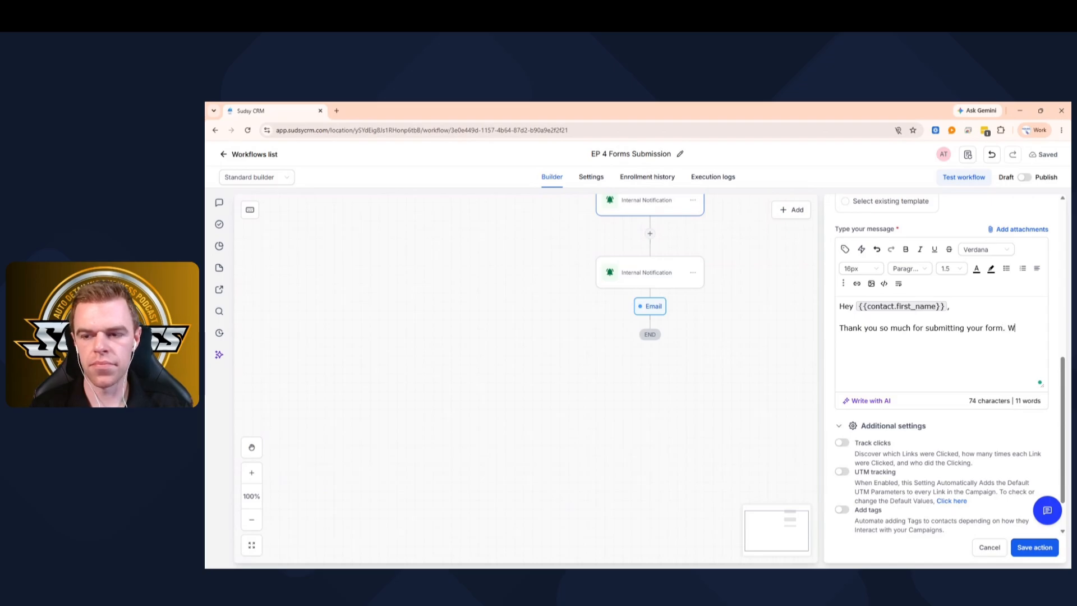
{"action": "type", "text": "e will get back to you soon"}
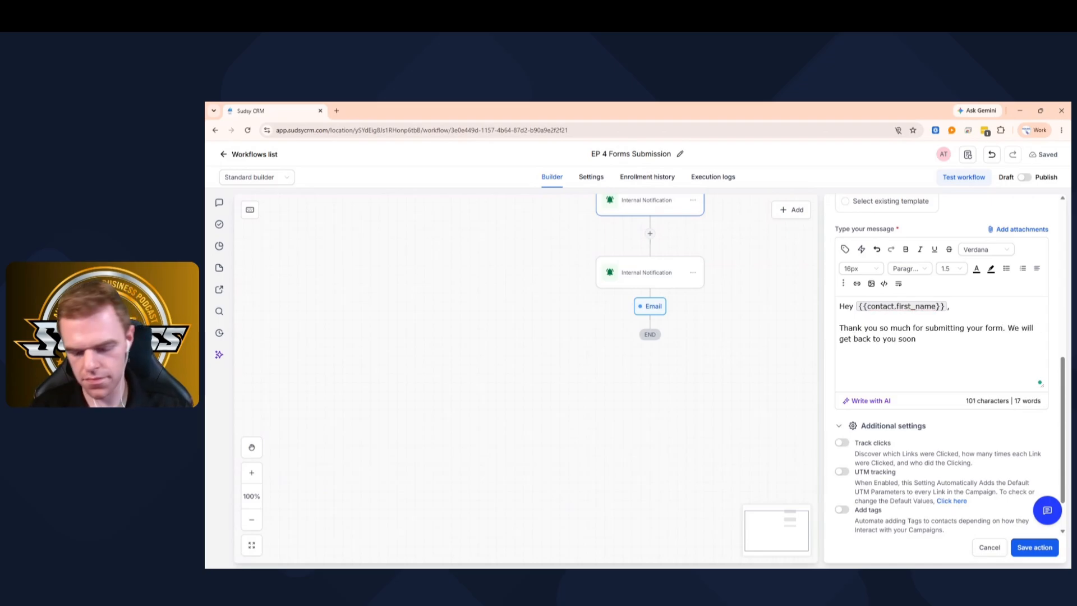
{"action": "type", "text": ".  Business Hours"}
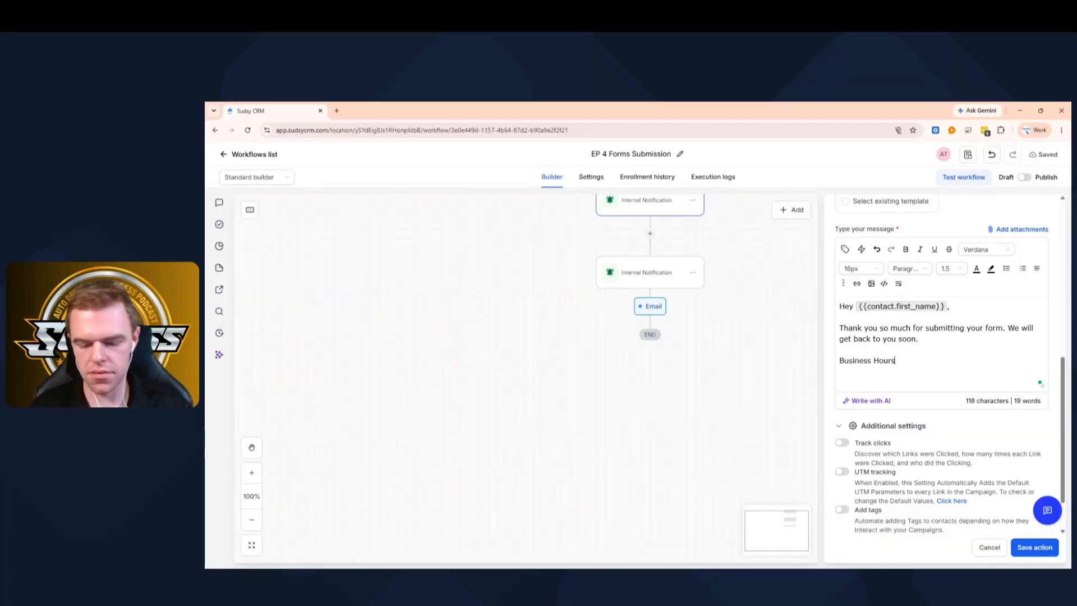
{"action": "type", "text": ": Sunda"}
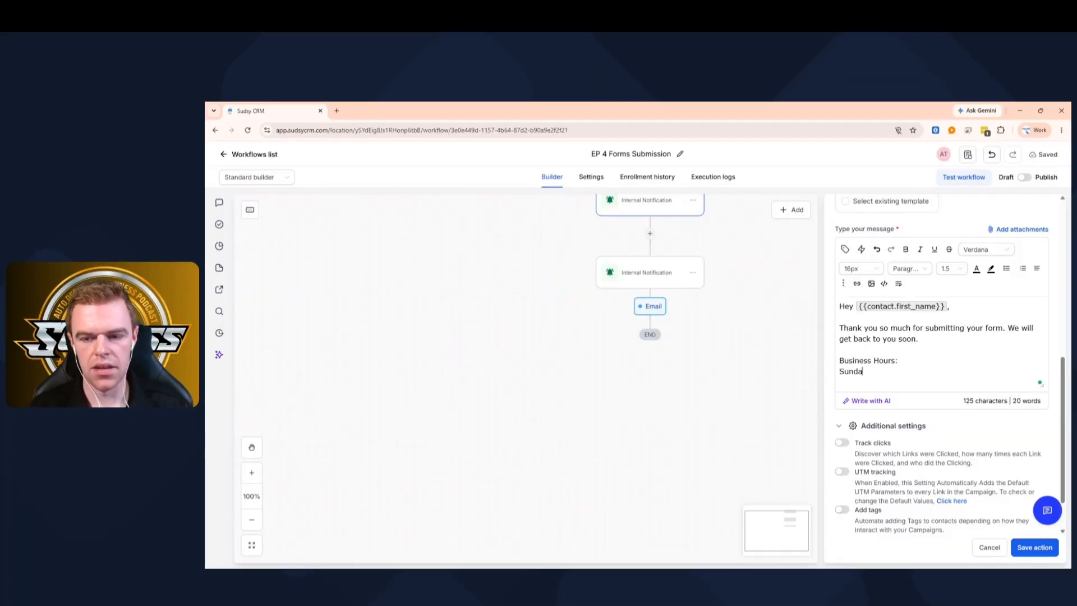
{"action": "type", "text": "y"}
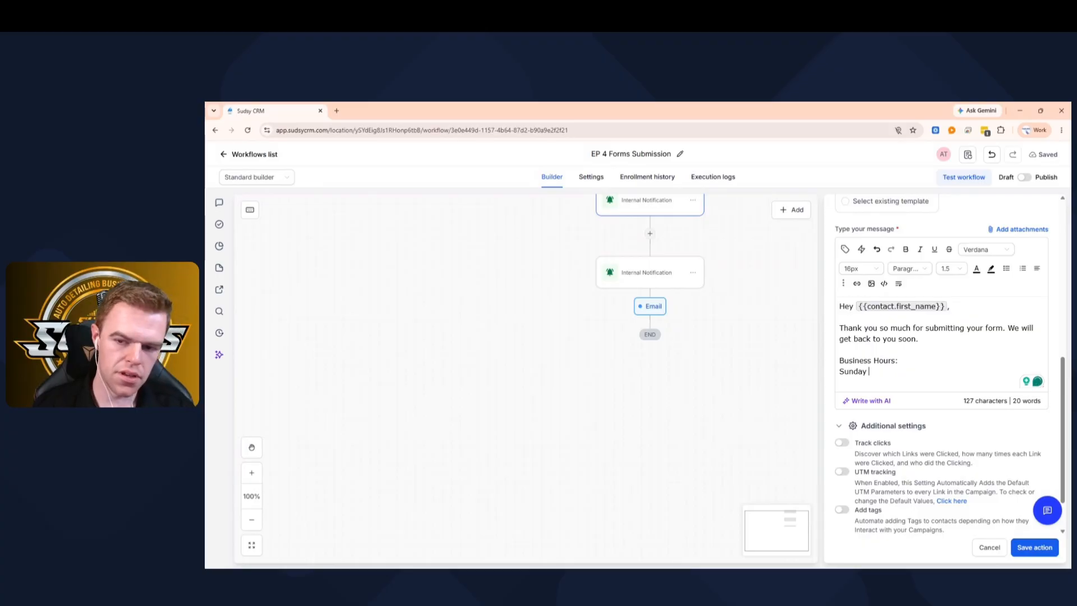
{"action": "key", "text": "BackSpace"}
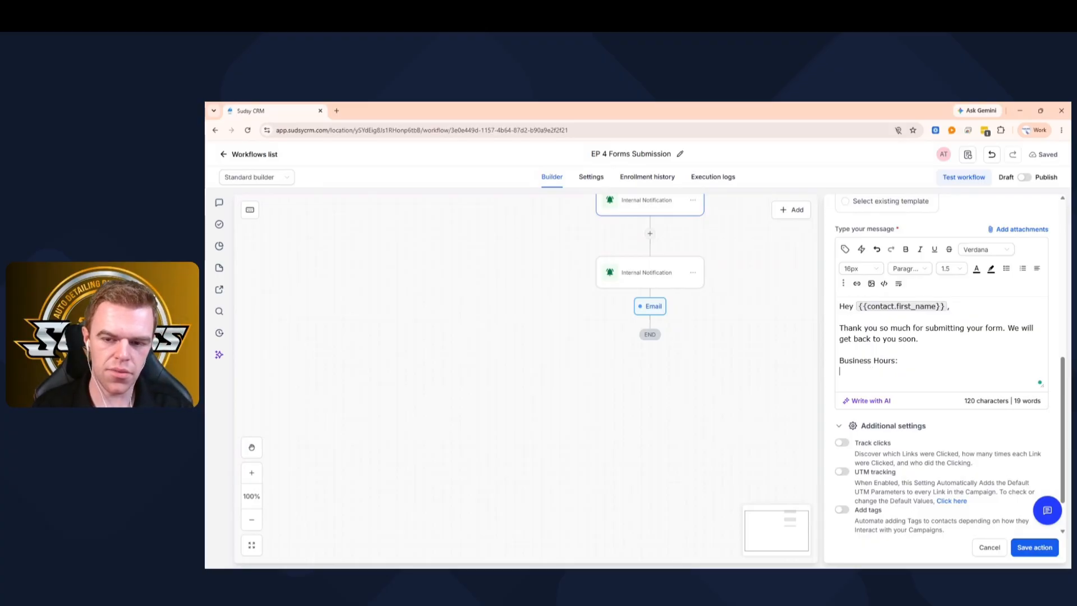
{"action": "type", "text": "Mod"}
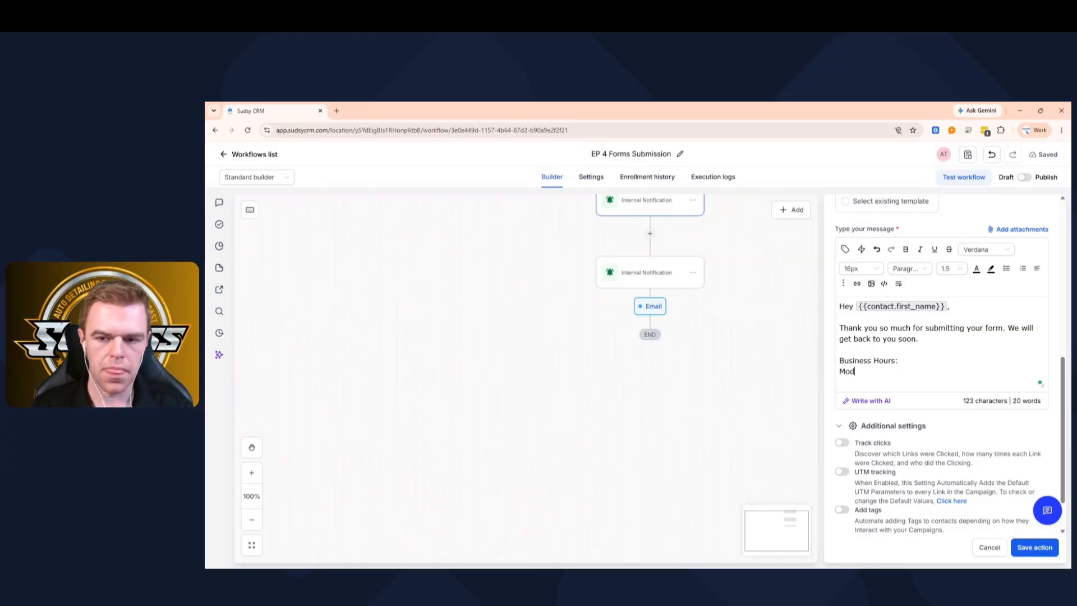
{"action": "type", "text": "day - F"}
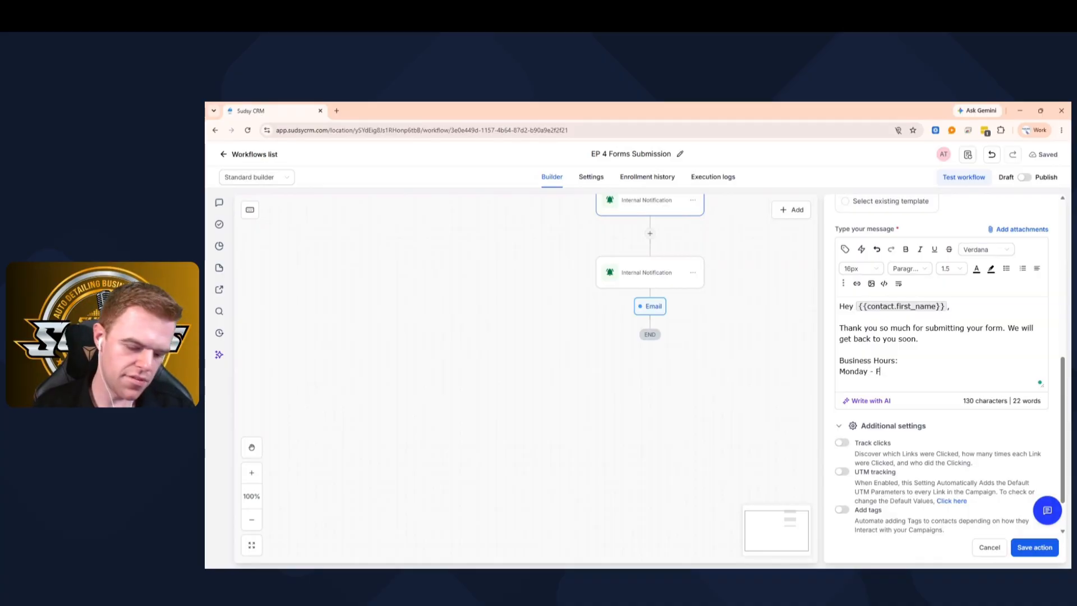
{"action": "type", "text": "riday: 9-5"}
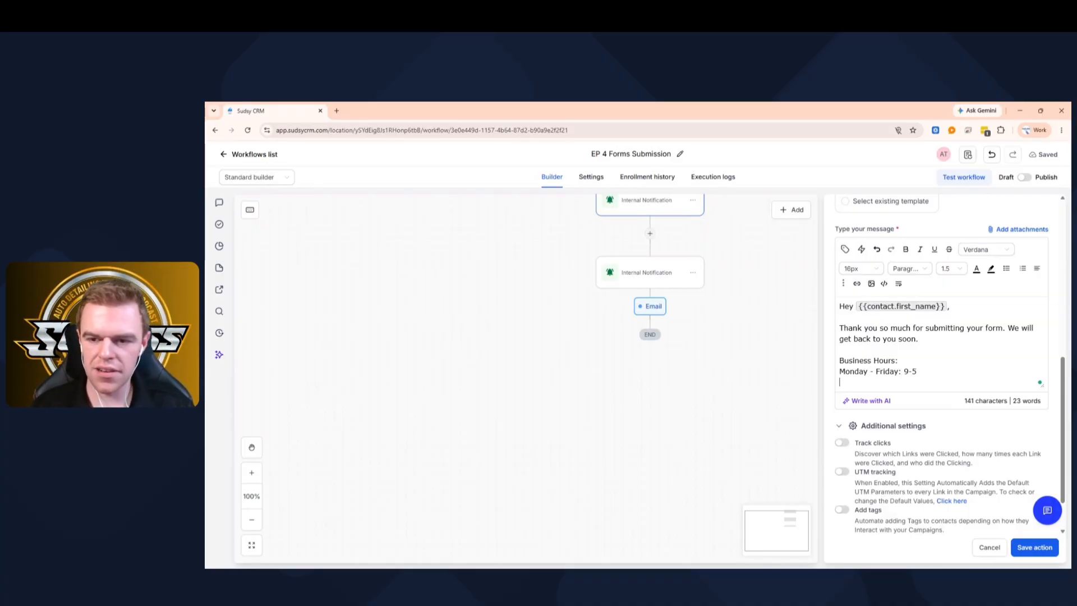
{"action": "type", "text": "Saturday"}
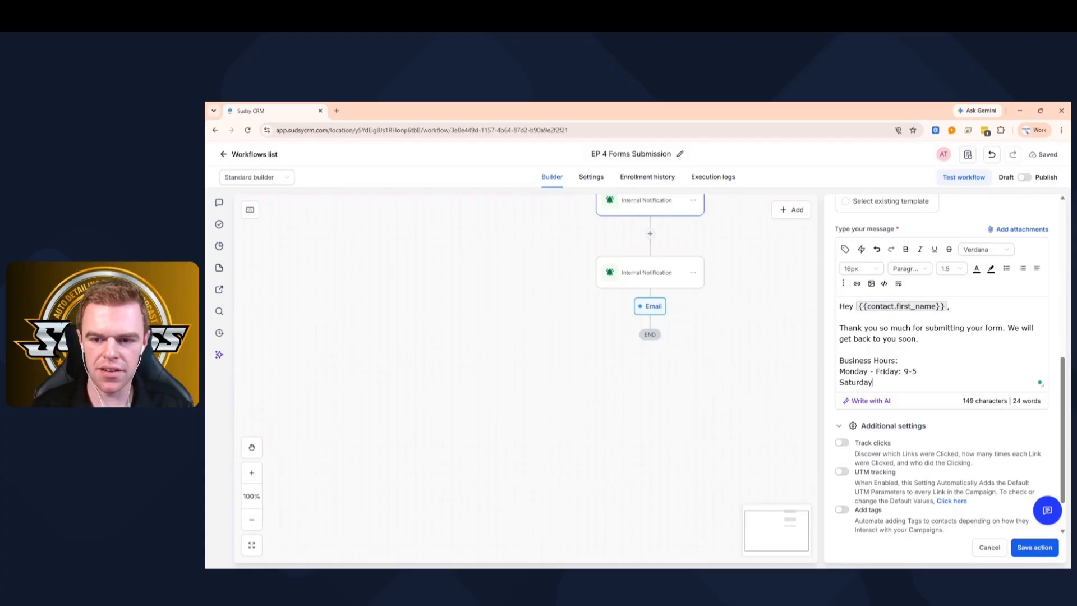
{"action": "type", "text": " & Sunda"}
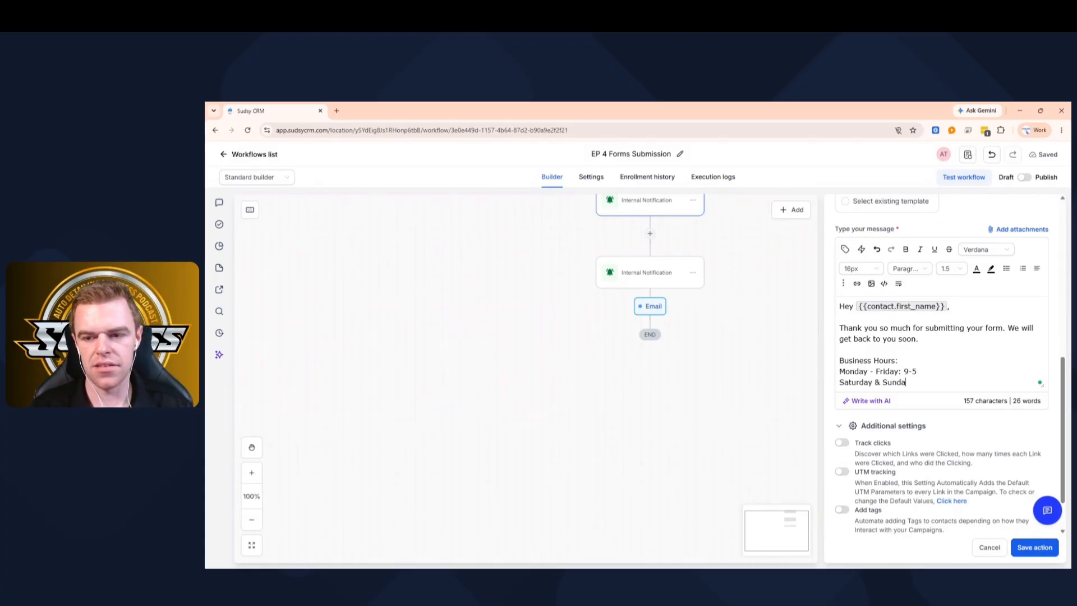
{"action": "type", "text": "y:"}
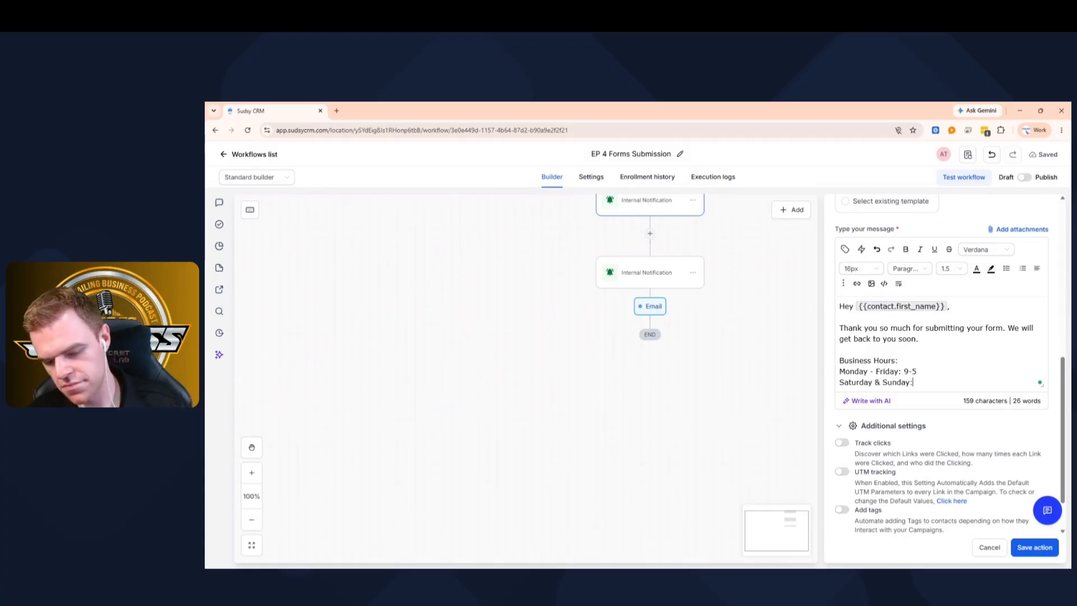
{"action": "type", "text": " Closed"}
{"action": "key", "text": "Return"}
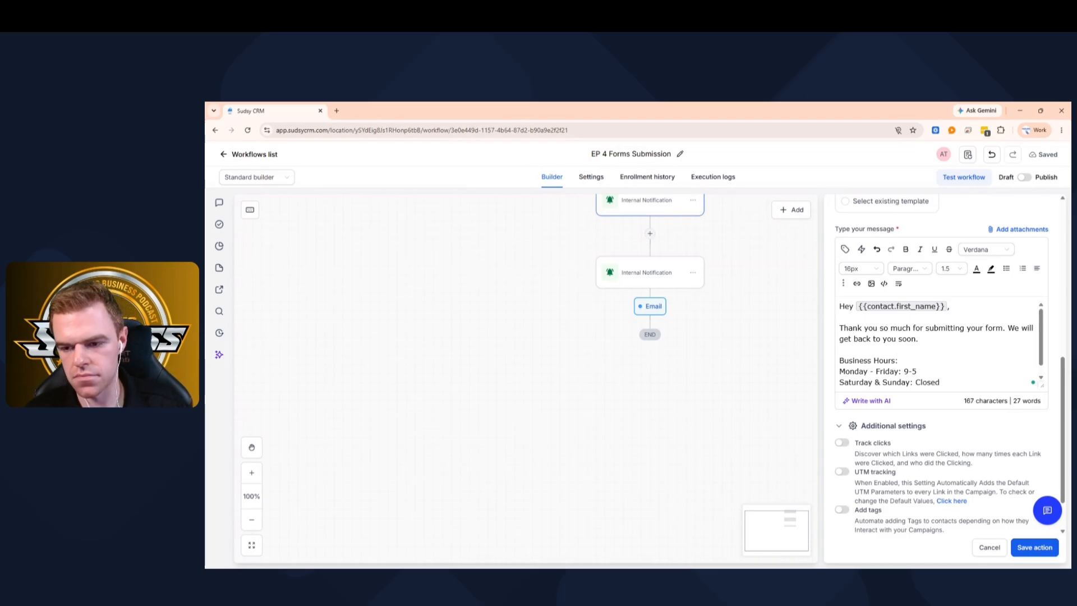
{"action": "scroll", "coordinate": [950, 364], "scroll_direction": "down", "scroll_amount": 1}
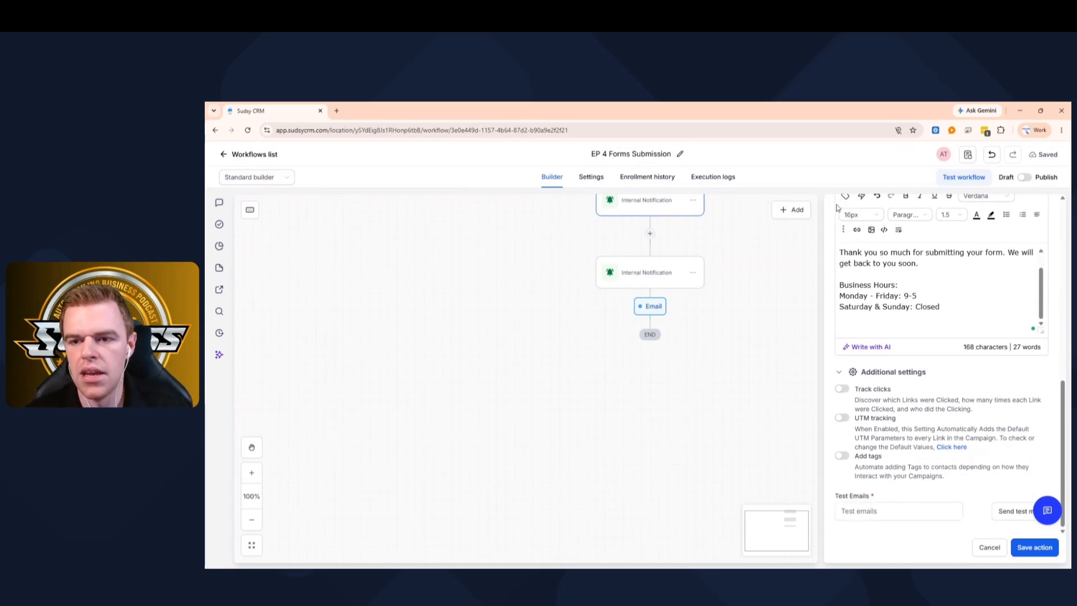
- Browse the User and Company fields in the email's custom values picker
{"action": "scroll", "coordinate": [920, 298], "scroll_direction": "down", "scroll_amount": 1}
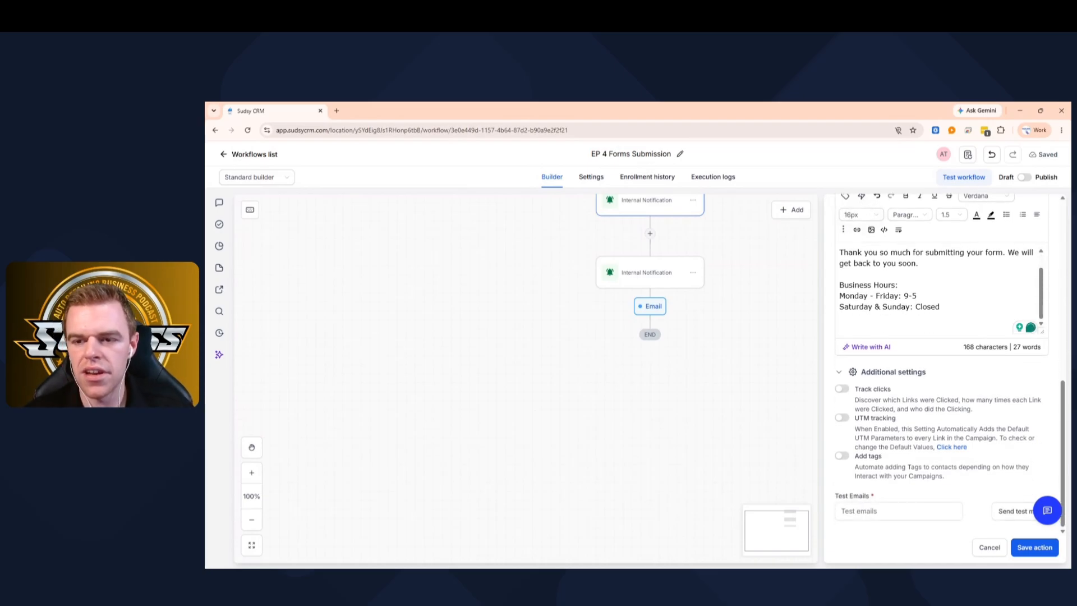
{"action": "scroll", "coordinate": [941, 363], "scroll_direction": "up", "scroll_amount": 2}
{"action": "left_click", "coordinate": [845, 286]}
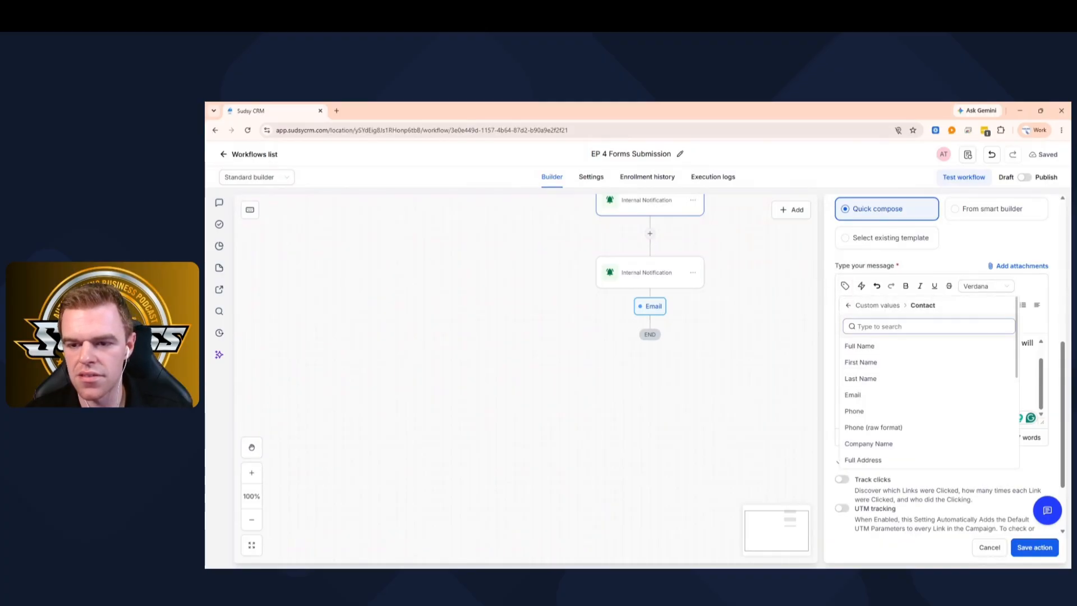
{"action": "left_click", "coordinate": [850, 307]}
{"action": "left_click", "coordinate": [874, 378]}
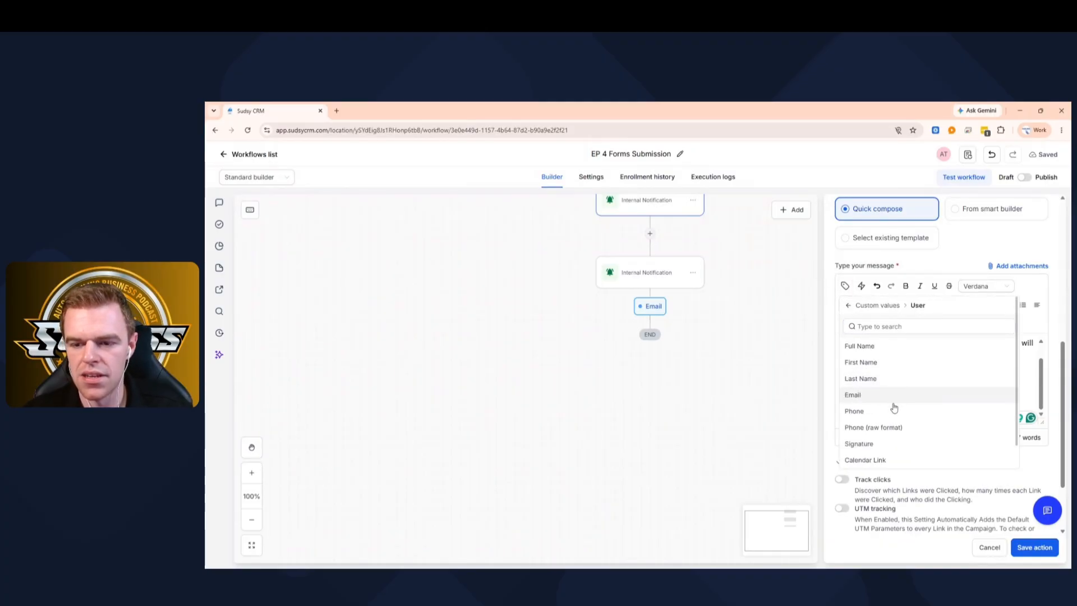
{"action": "scroll", "coordinate": [881, 396], "scroll_direction": "down", "scroll_amount": 1}
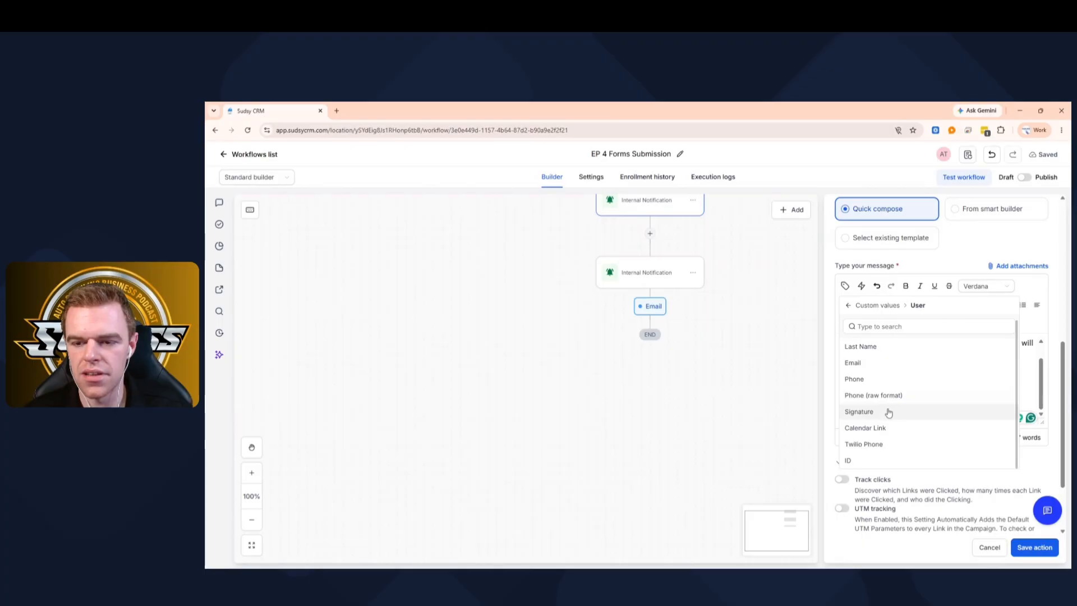
{"action": "scroll", "coordinate": [887, 409], "scroll_direction": "up", "scroll_amount": 1}
{"action": "scroll", "coordinate": [888, 410], "scroll_direction": "down", "scroll_amount": 1}
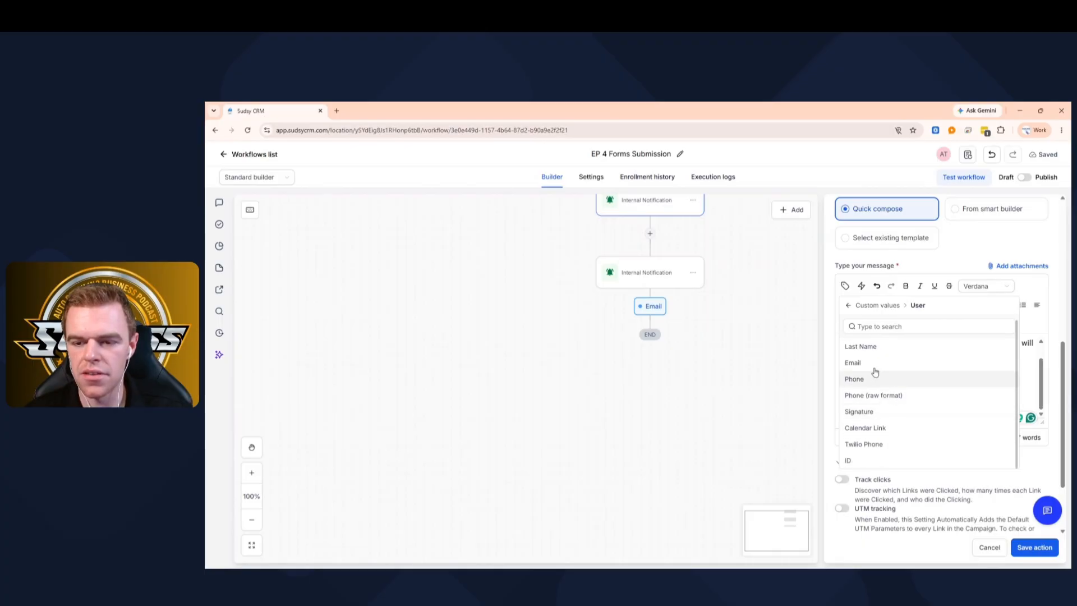
{"action": "left_click", "coordinate": [848, 305]}
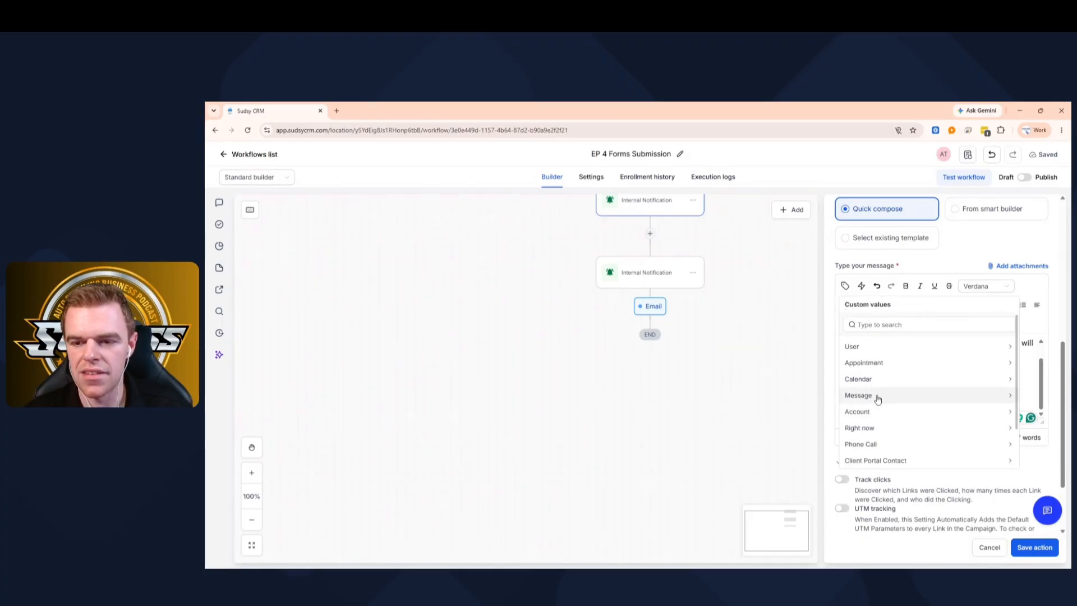
{"action": "scroll", "coordinate": [878, 397], "scroll_direction": "down", "scroll_amount": 2}
{"action": "scroll", "coordinate": [878, 396], "scroll_direction": "up", "scroll_amount": 3}
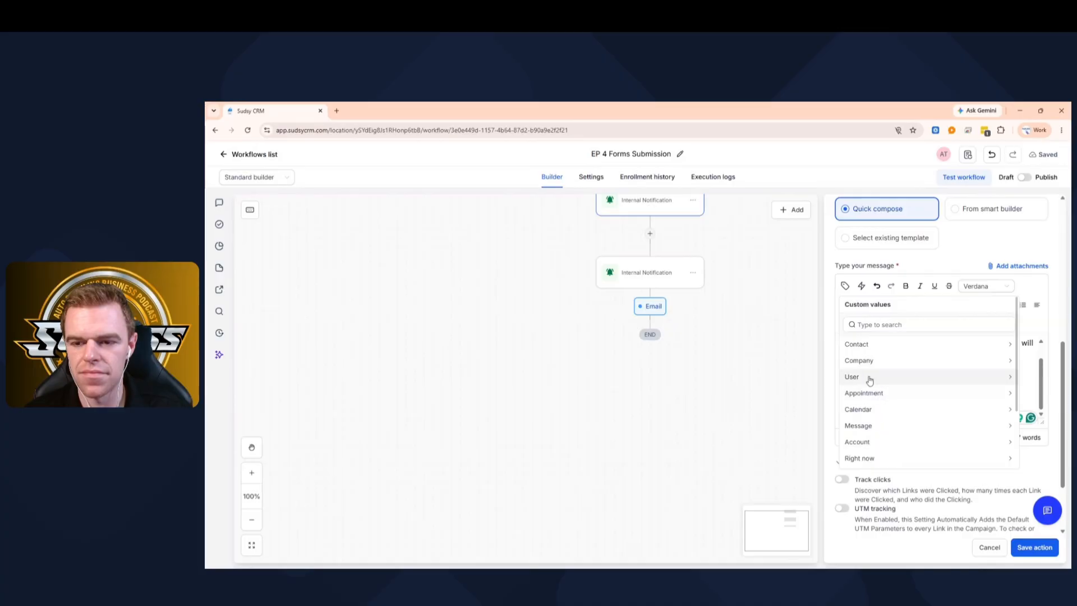
{"action": "left_click", "coordinate": [867, 367]}
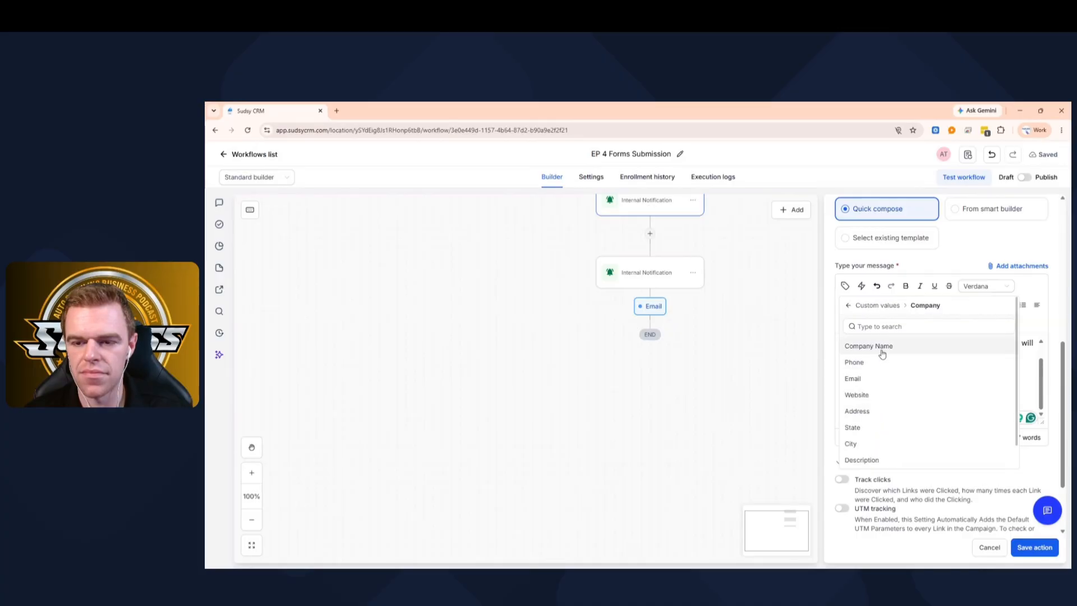
{"action": "left_click", "coordinate": [848, 305]}
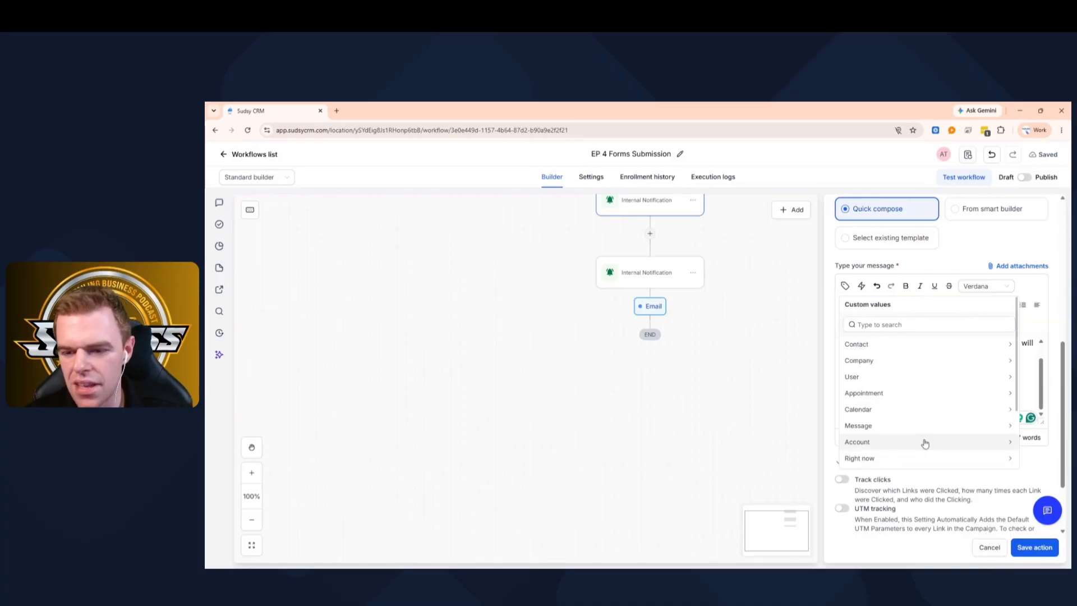
- Look through the Account > Owner custom values, then close the picker and review the body
{"action": "scroll", "coordinate": [879, 379], "scroll_direction": "down", "scroll_amount": 1}
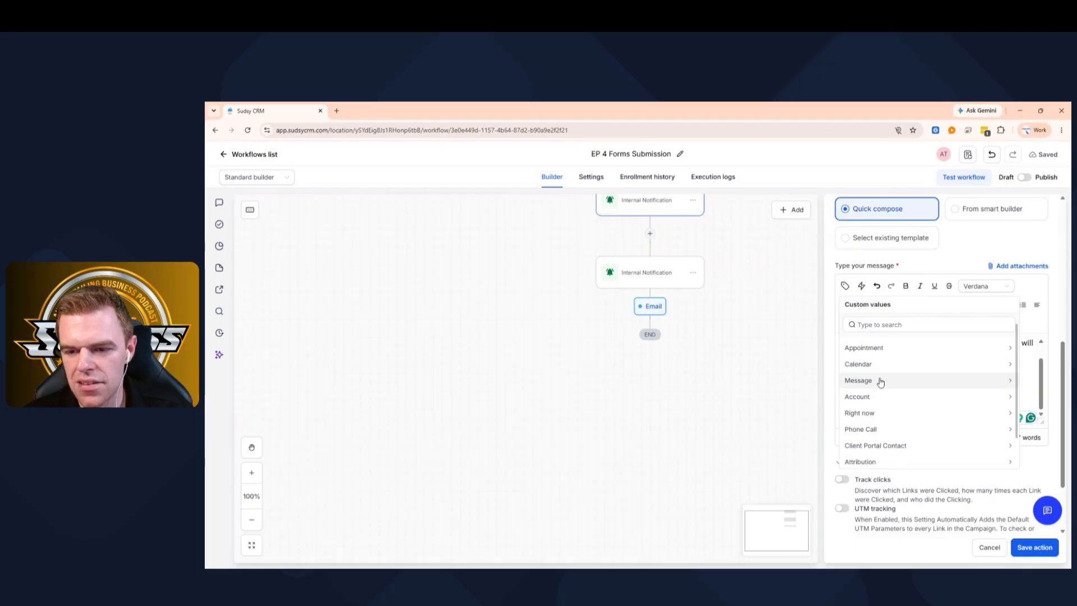
{"action": "scroll", "coordinate": [878, 380], "scroll_direction": "down", "scroll_amount": 1}
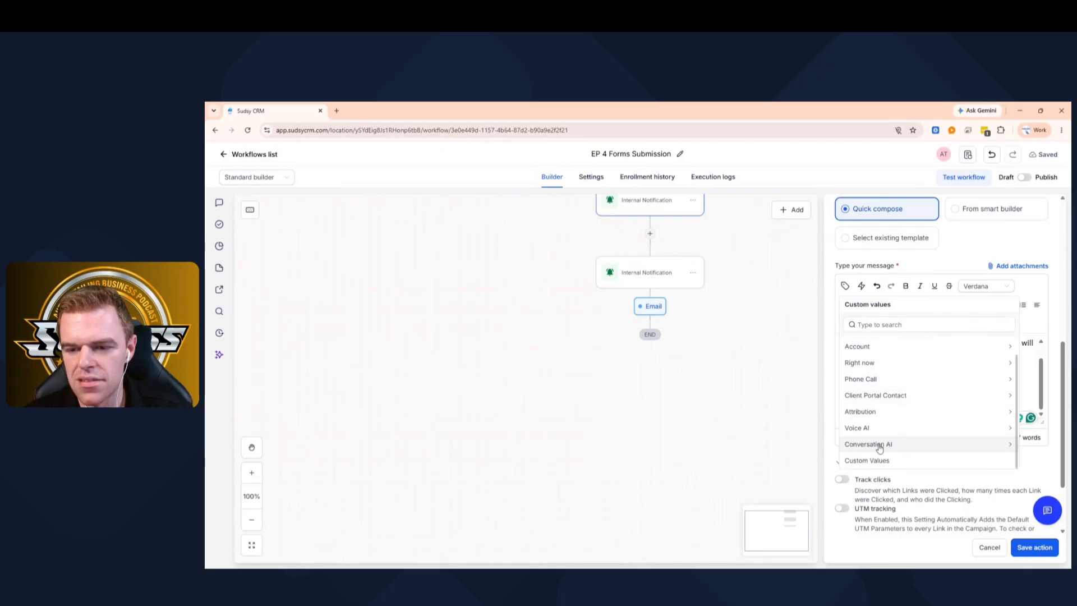
{"action": "scroll", "coordinate": [880, 466], "scroll_direction": "up", "scroll_amount": 2}
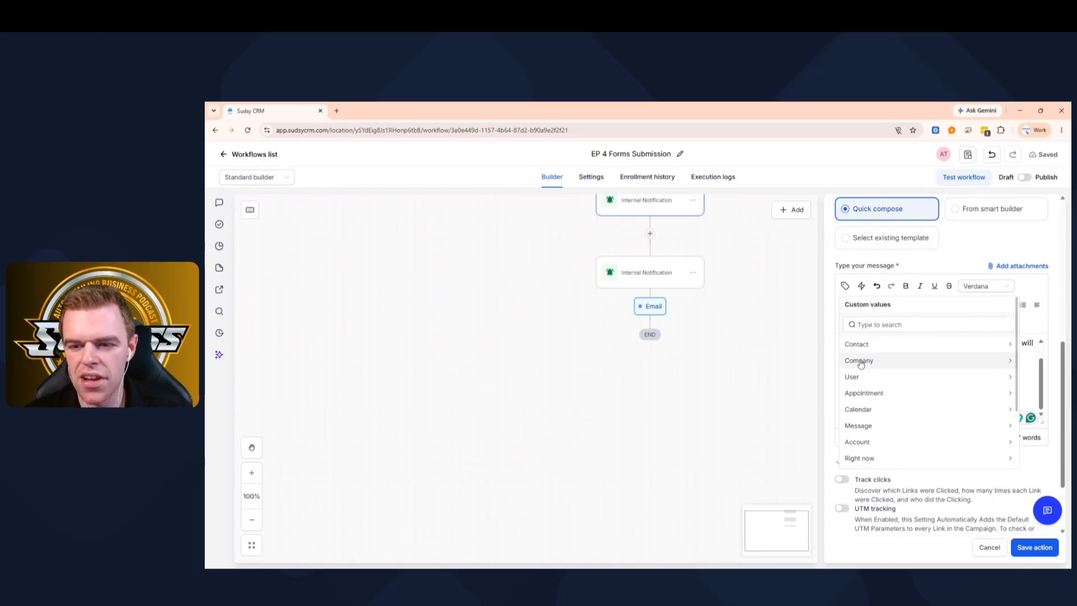
{"action": "left_click", "coordinate": [871, 441]}
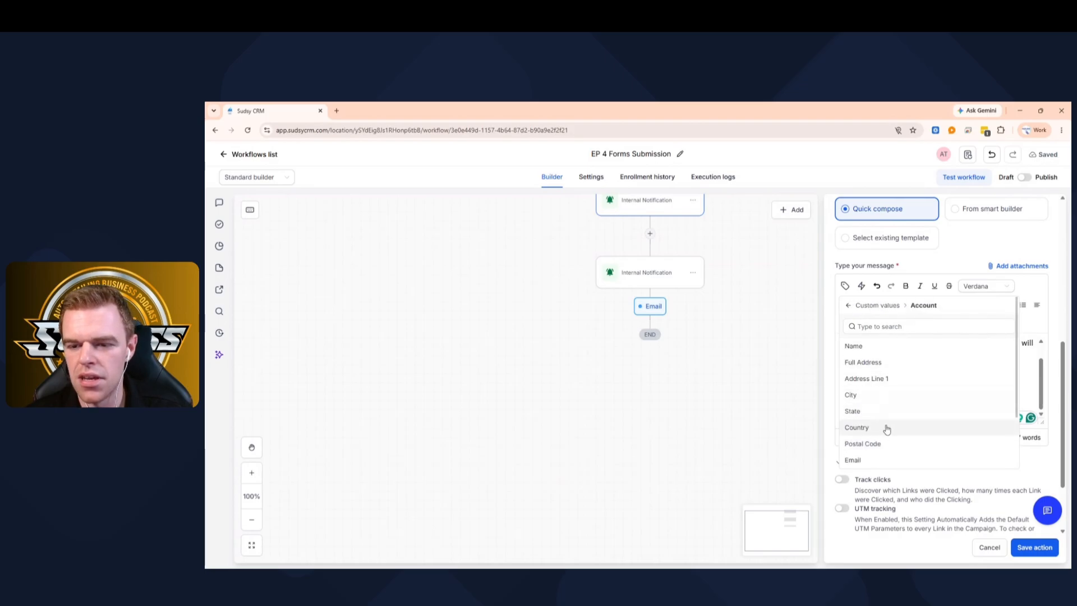
{"action": "scroll", "coordinate": [887, 430], "scroll_direction": "down", "scroll_amount": 2}
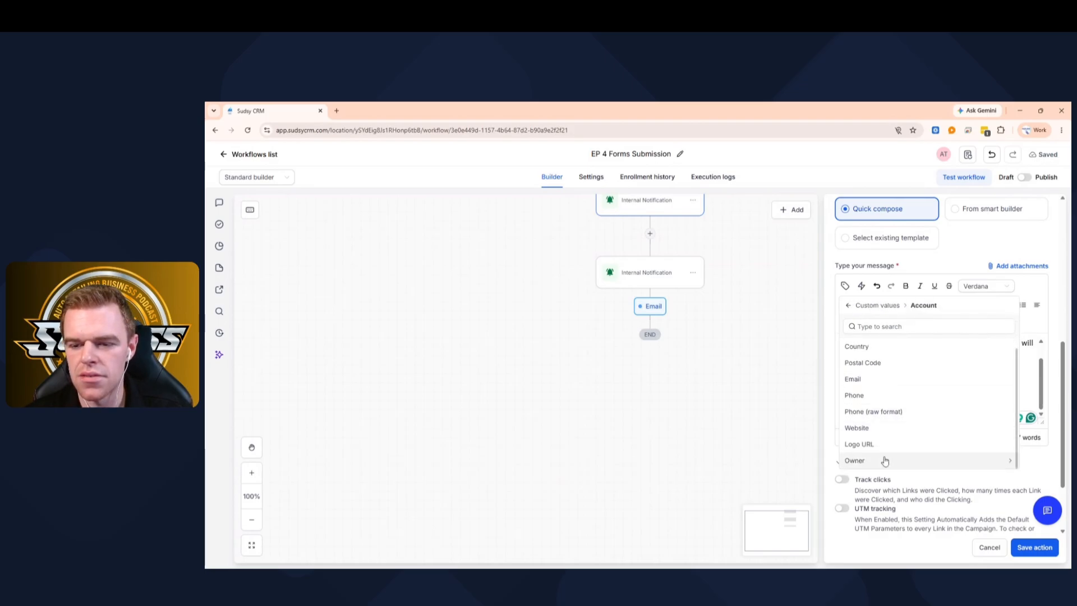
{"action": "left_click", "coordinate": [885, 461]}
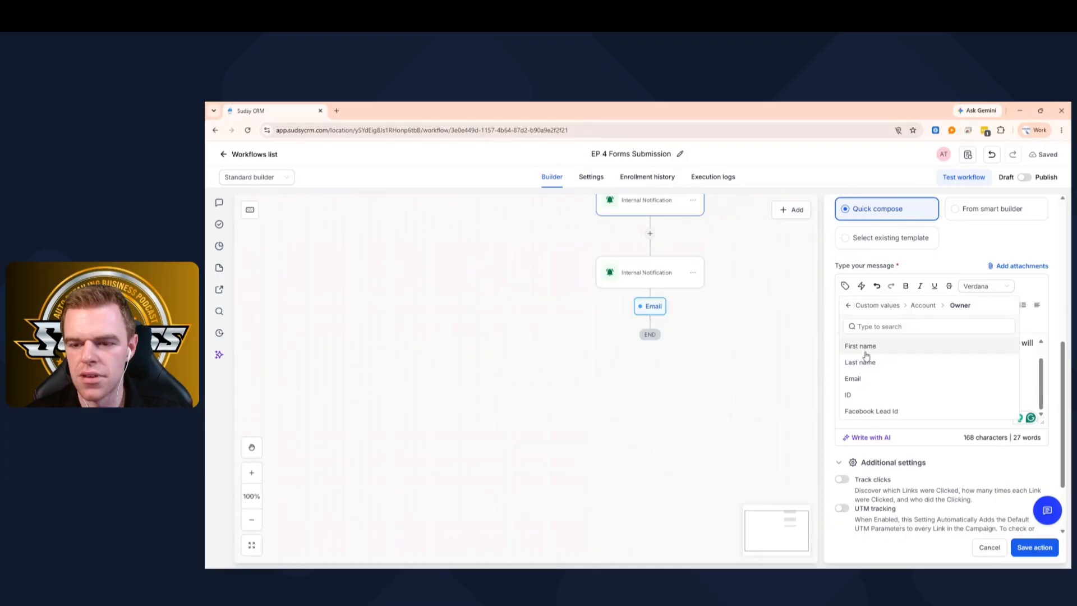
{"action": "left_click", "coordinate": [848, 306]}
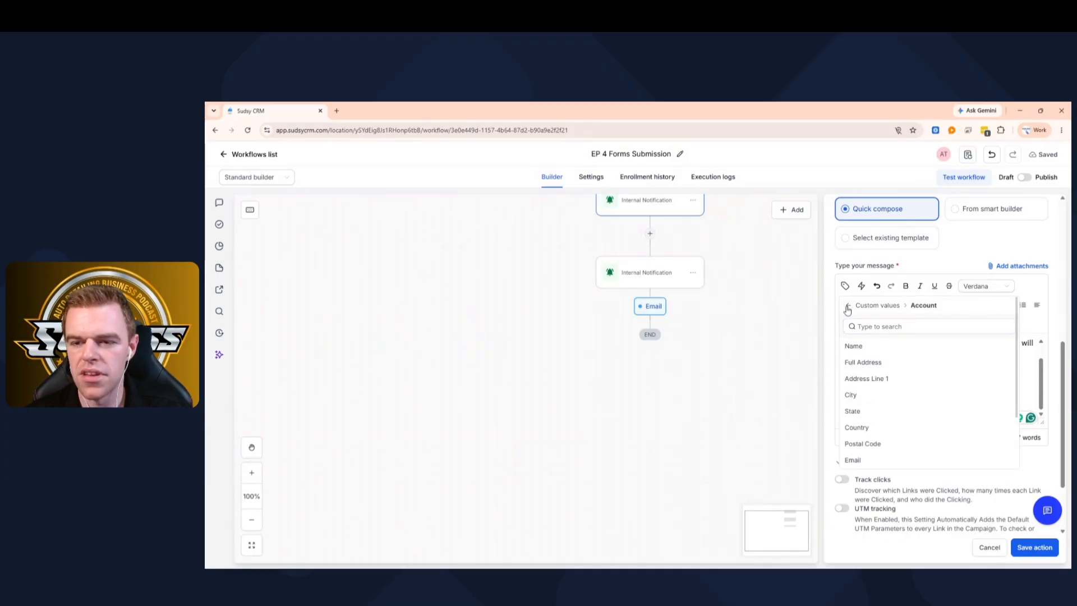
{"action": "left_click", "coordinate": [848, 306]}
{"action": "scroll", "coordinate": [907, 415], "scroll_direction": "down", "scroll_amount": 3}
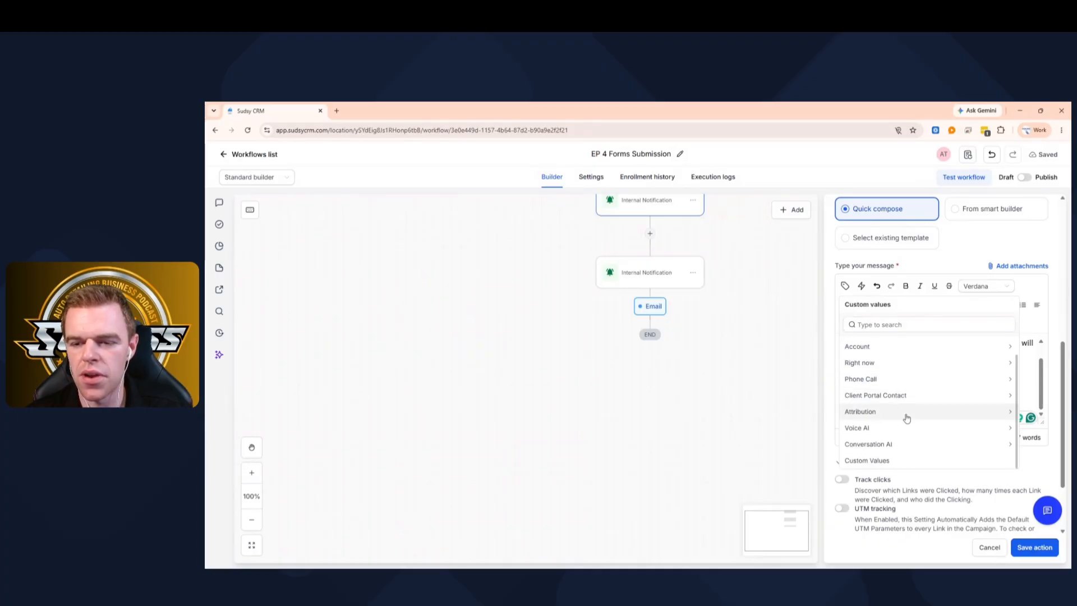
{"action": "scroll", "coordinate": [907, 418], "scroll_direction": "up", "scroll_amount": 3}
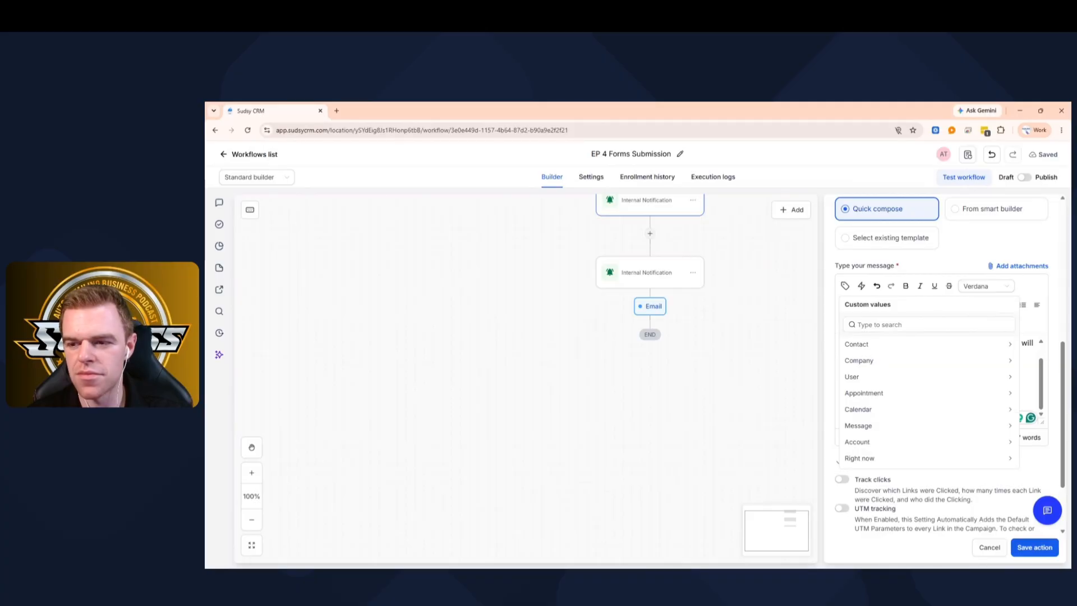
{"action": "left_click", "coordinate": [846, 286]}
{"action": "scroll", "coordinate": [857, 343], "scroll_direction": "down", "scroll_amount": 3}
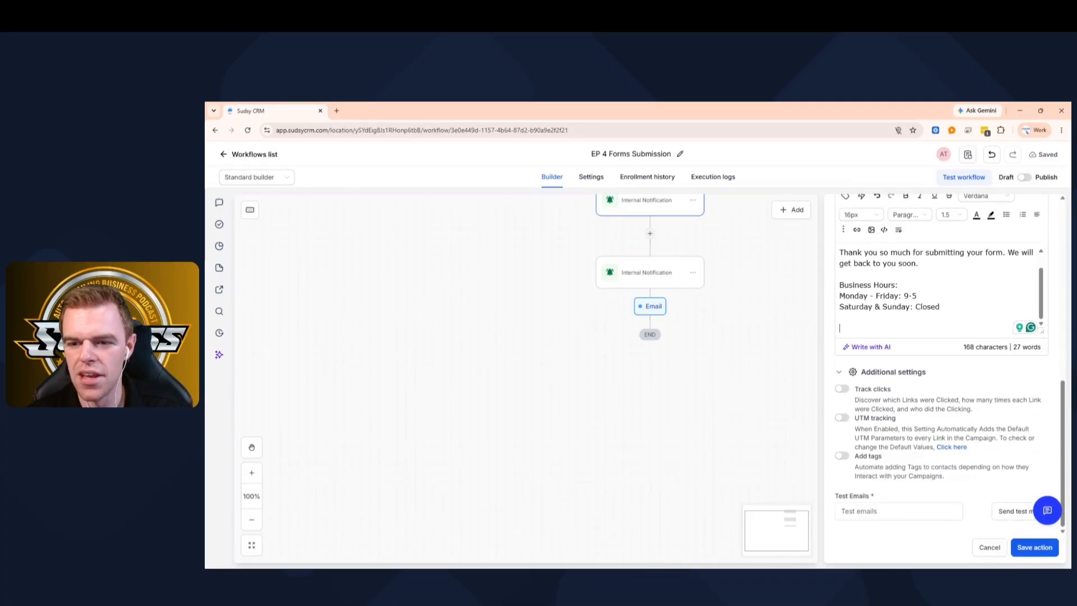
- Add a 'Business Name' line below the hours and save the email step
{"action": "key", "text": "Return"}
{"action": "key", "text": "Return"}
{"action": "type", "text": "Busine"}
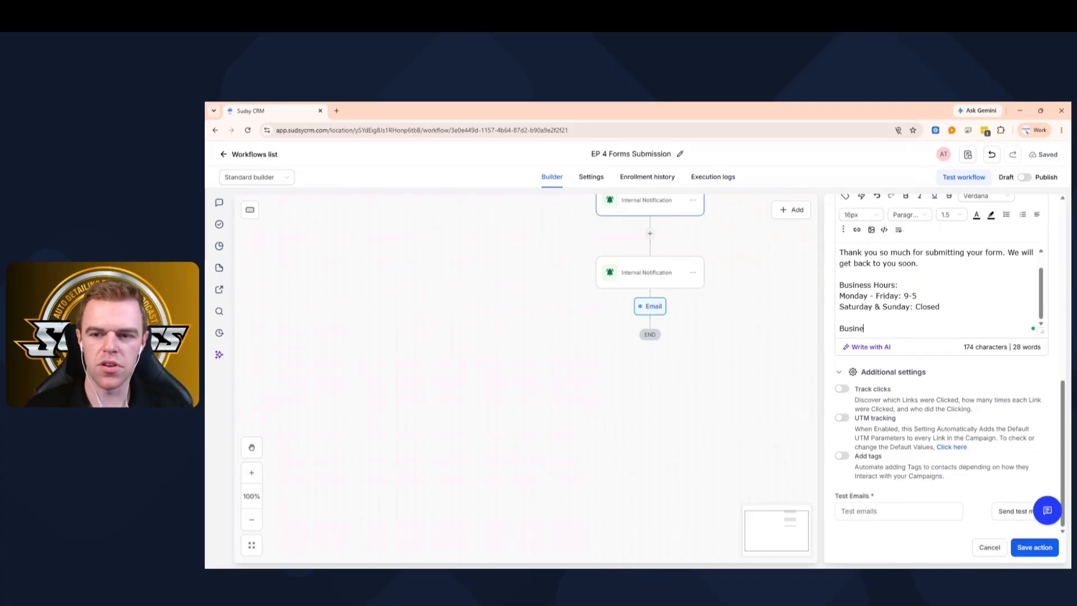
{"action": "type", "text": "ss Nam"}
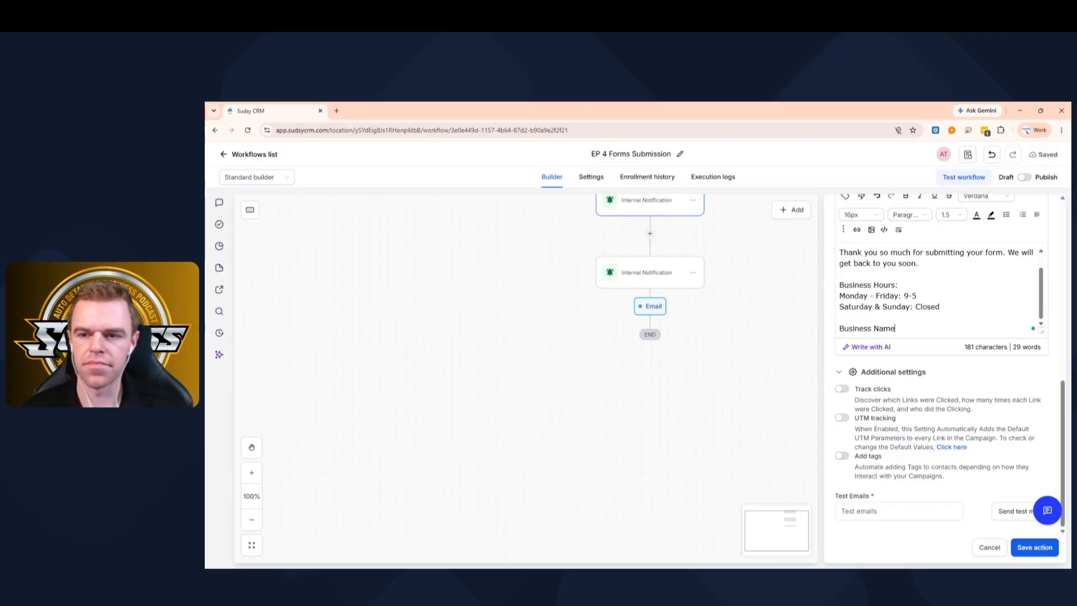
{"action": "type", "text": "e"}
{"action": "scroll", "coordinate": [937, 289], "scroll_direction": "up", "scroll_amount": 3}
{"action": "key", "text": "ctrl+a"}
{"action": "key", "text": "ctrl+c"}
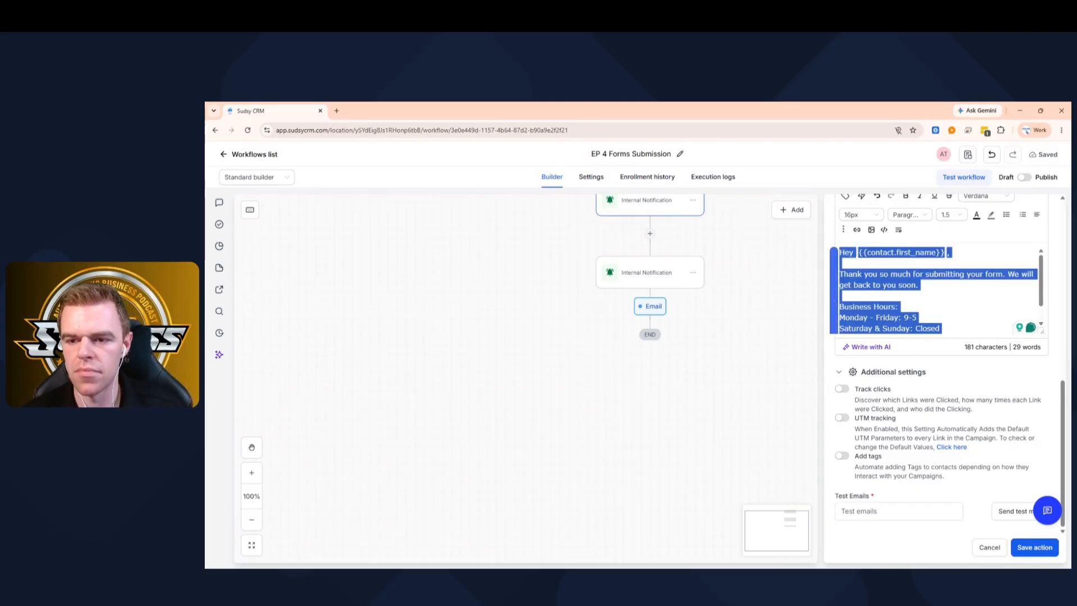
{"action": "left_click", "coordinate": [1025, 549]}
- Add a Wait step after the email set to 1 minute and save it
{"action": "left_click", "coordinate": [650, 377]}
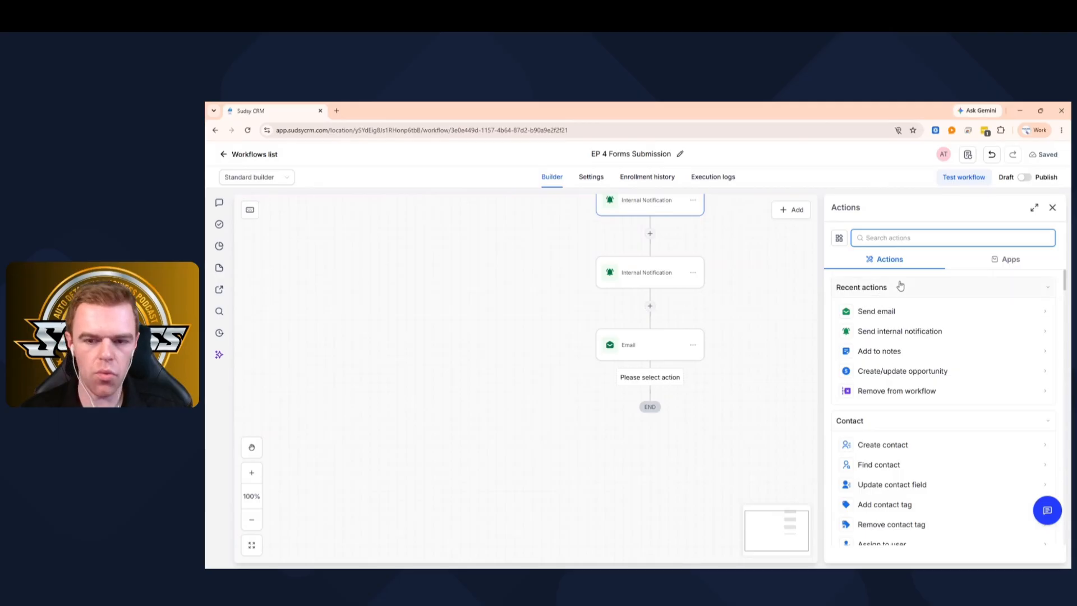
{"action": "type", "text": "wait"}
{"action": "left_click", "coordinate": [895, 310]}
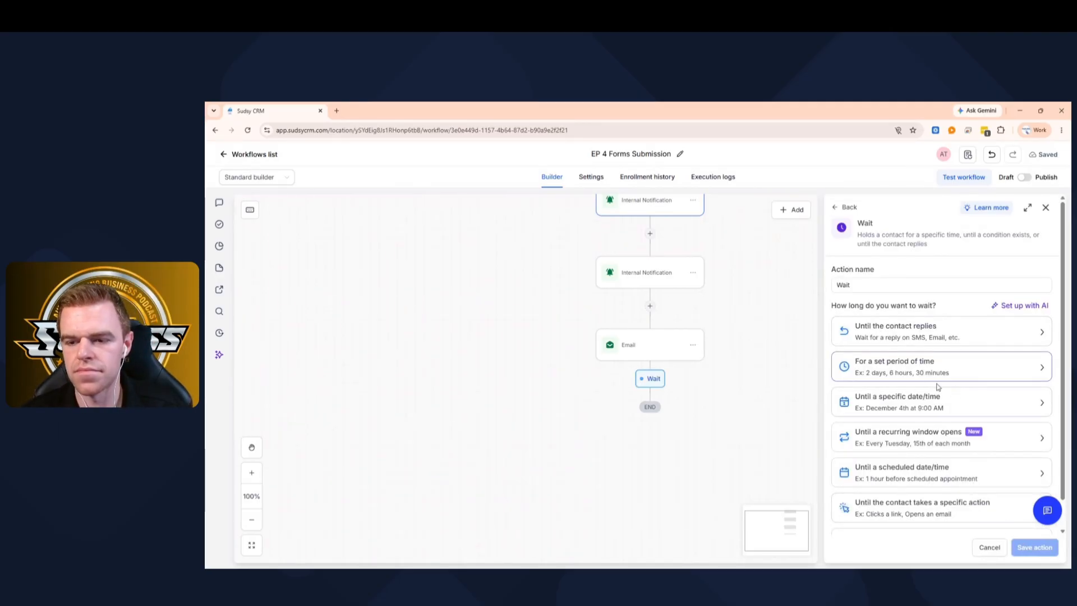
{"action": "left_click", "coordinate": [924, 370]}
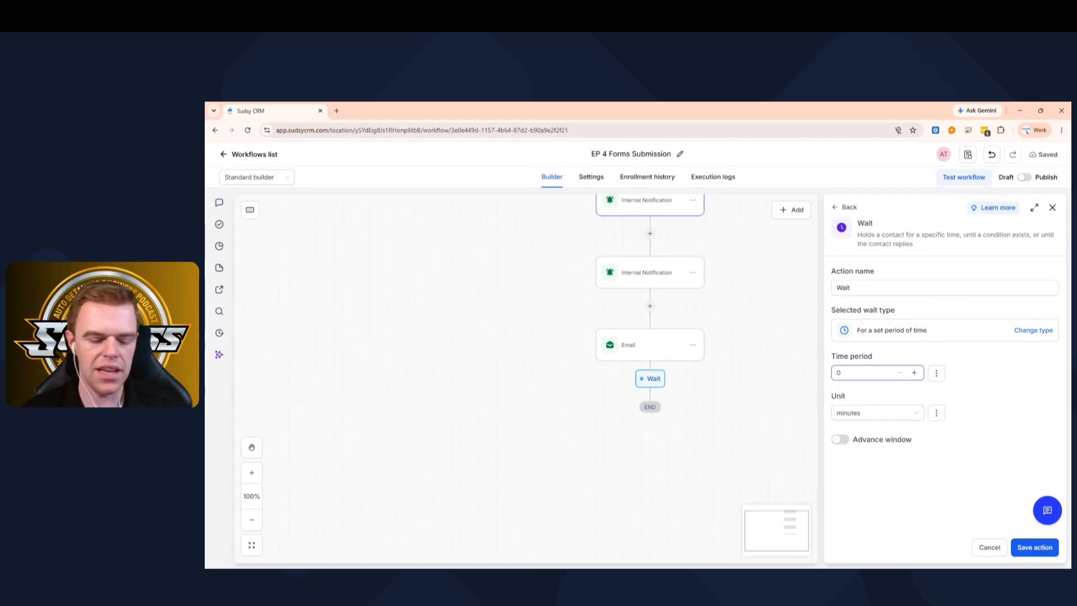
{"action": "type", "text": "1"}
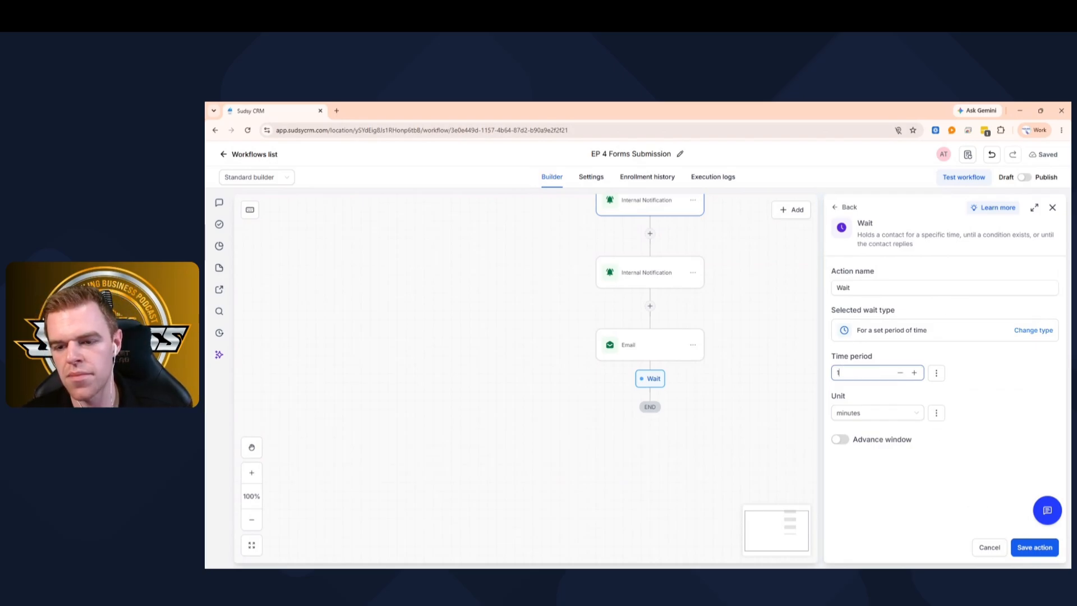
{"action": "left_click", "coordinate": [1027, 551]}
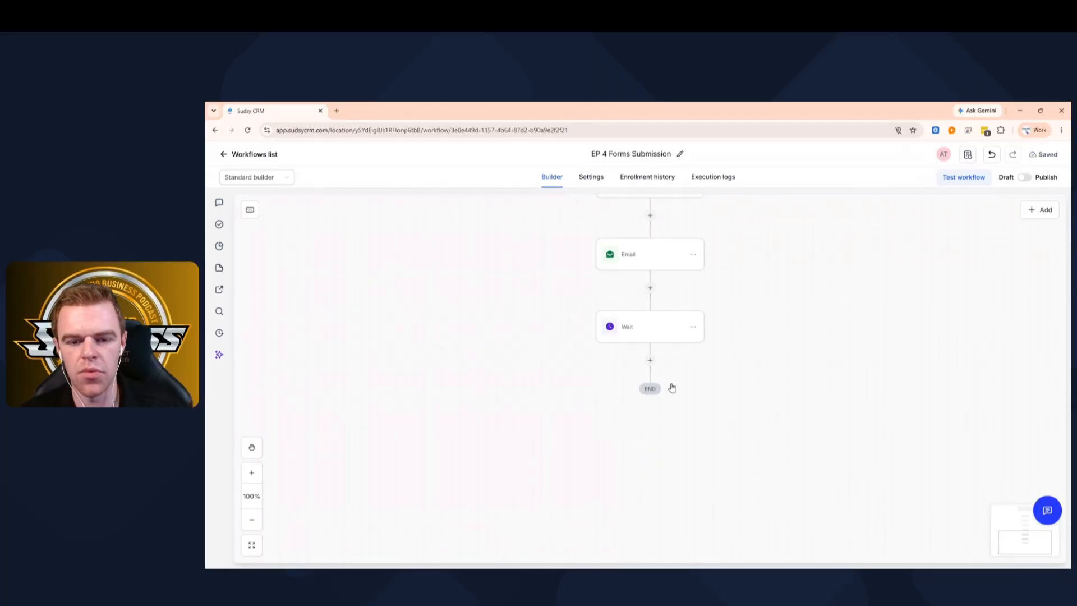
- Add a Send SMS step after the Wait with the pasted message and save it
{"action": "left_click", "coordinate": [650, 360]}
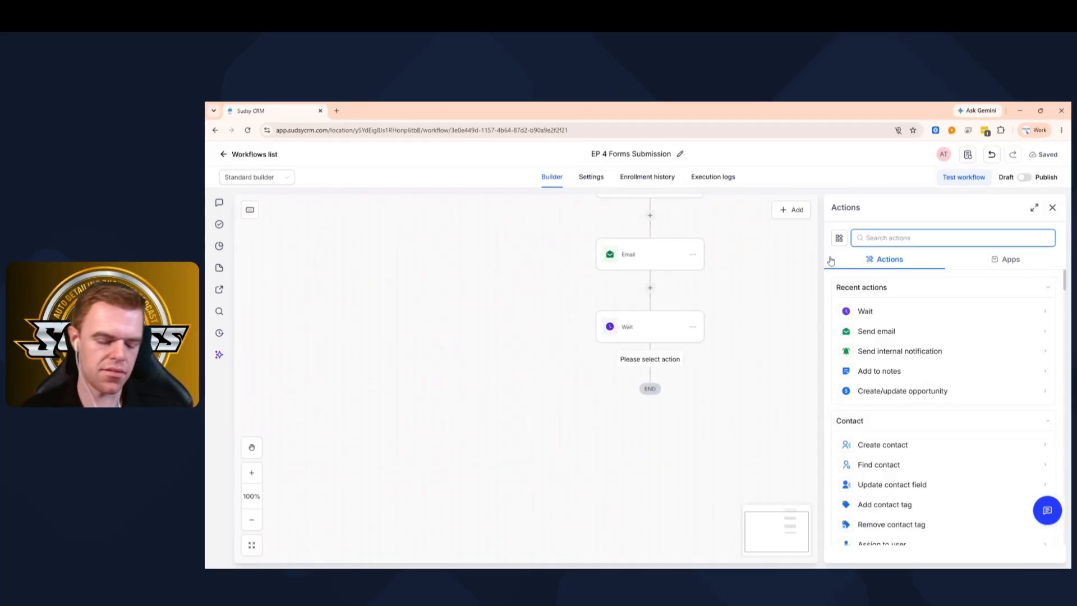
{"action": "type", "text": "sms"}
{"action": "left_click", "coordinate": [873, 310]}
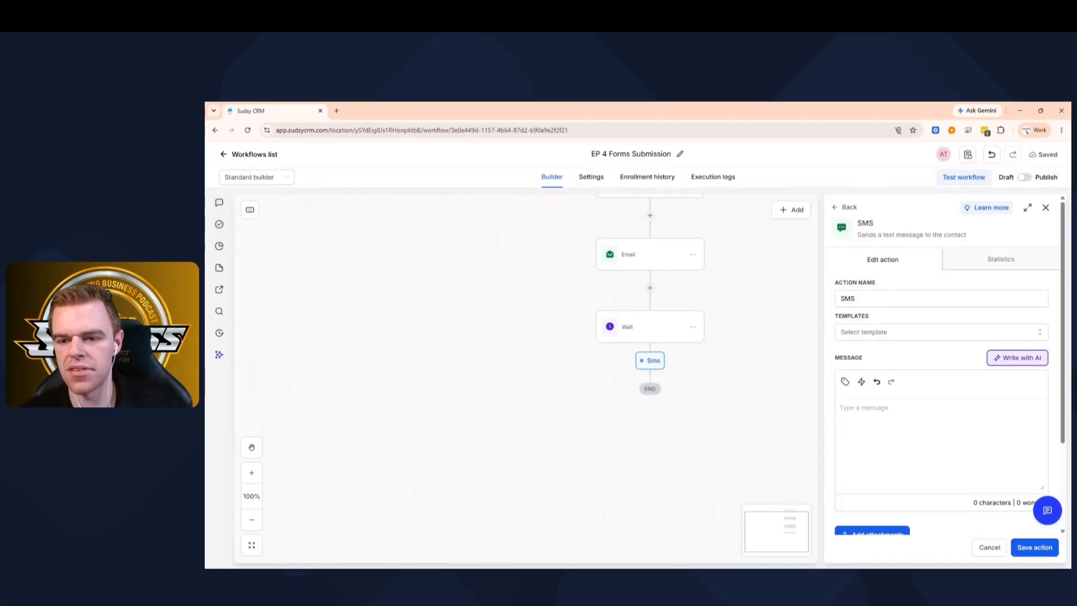
{"action": "key", "text": "ctrl+v"}
{"action": "left_click", "coordinate": [1035, 547]}
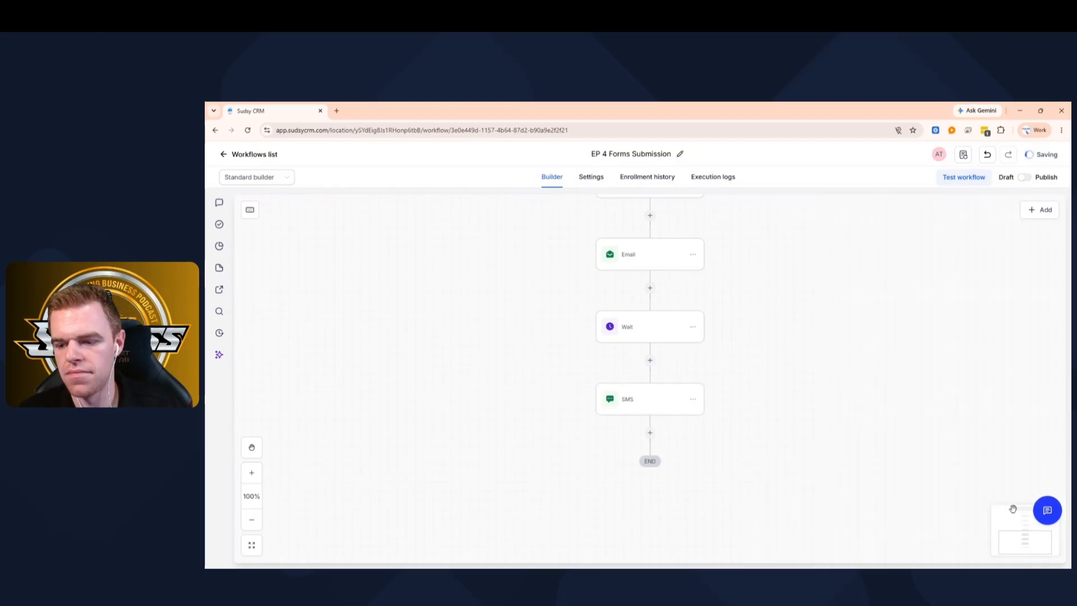
- Switch the workflow to Published, save it, and open its Settings
{"action": "scroll", "coordinate": [744, 366], "scroll_direction": "up", "scroll_amount": 5}
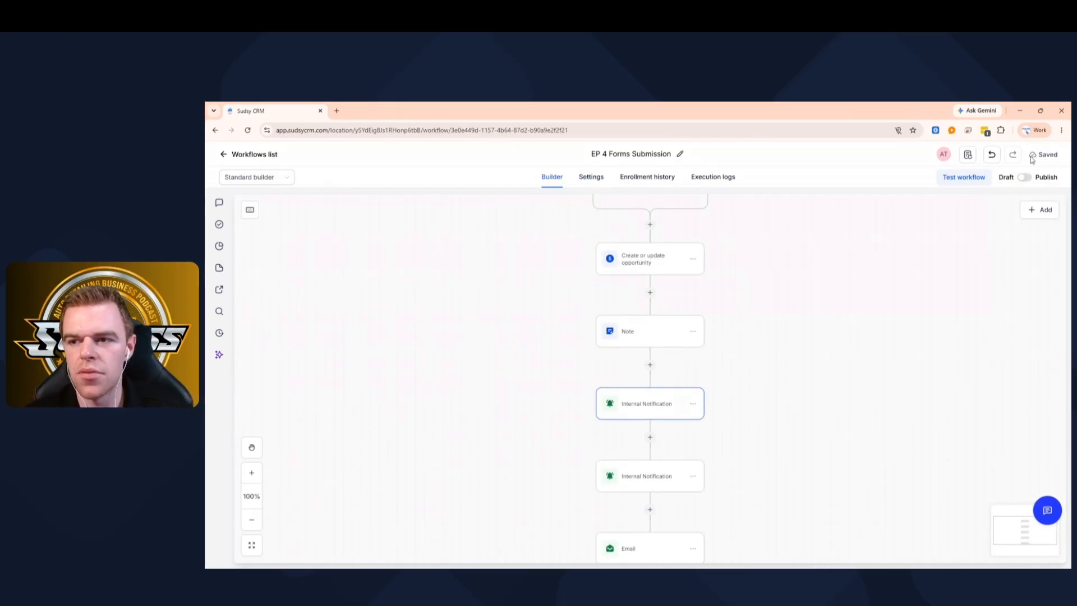
{"action": "left_click", "coordinate": [1023, 178]}
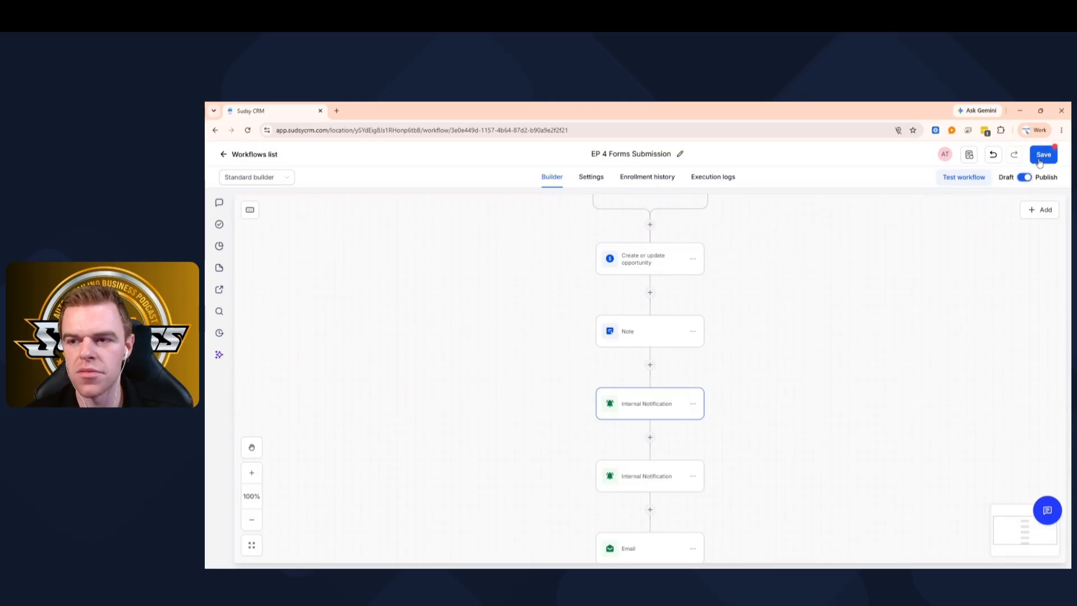
{"action": "left_click", "coordinate": [1043, 156]}
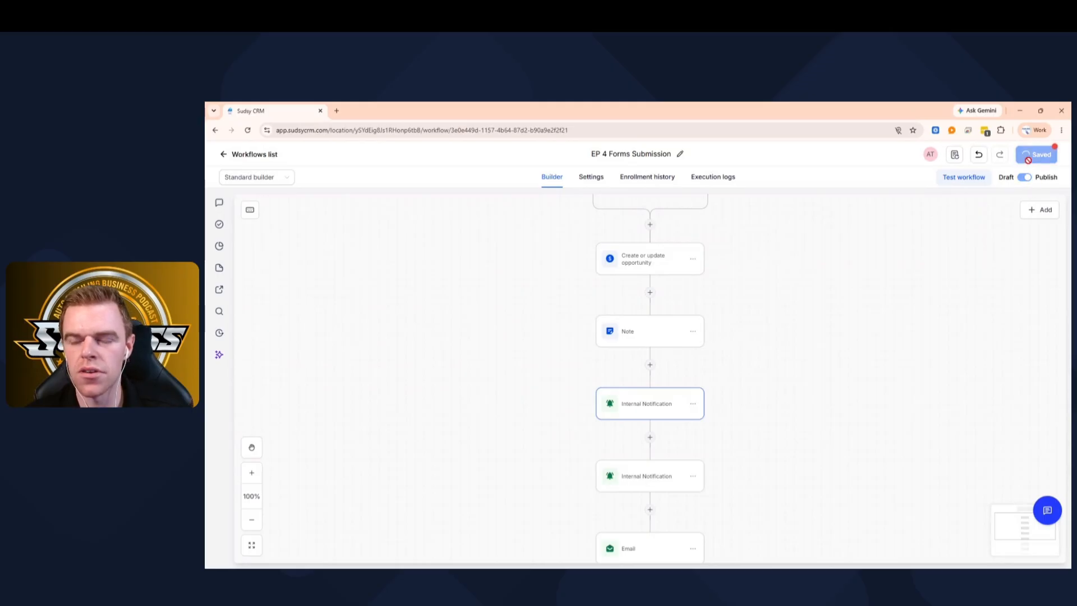
{"action": "left_click", "coordinate": [598, 182]}
{"action": "scroll", "coordinate": [415, 292], "scroll_direction": "down", "scroll_amount": 4}
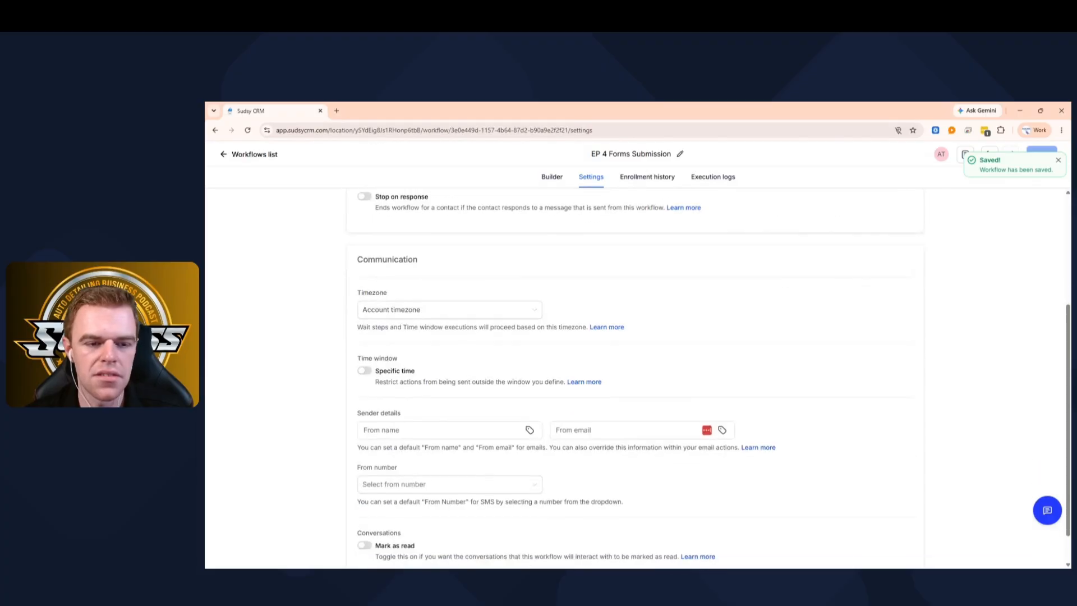
{"action": "scroll", "coordinate": [416, 336], "scroll_direction": "down", "scroll_amount": 2}
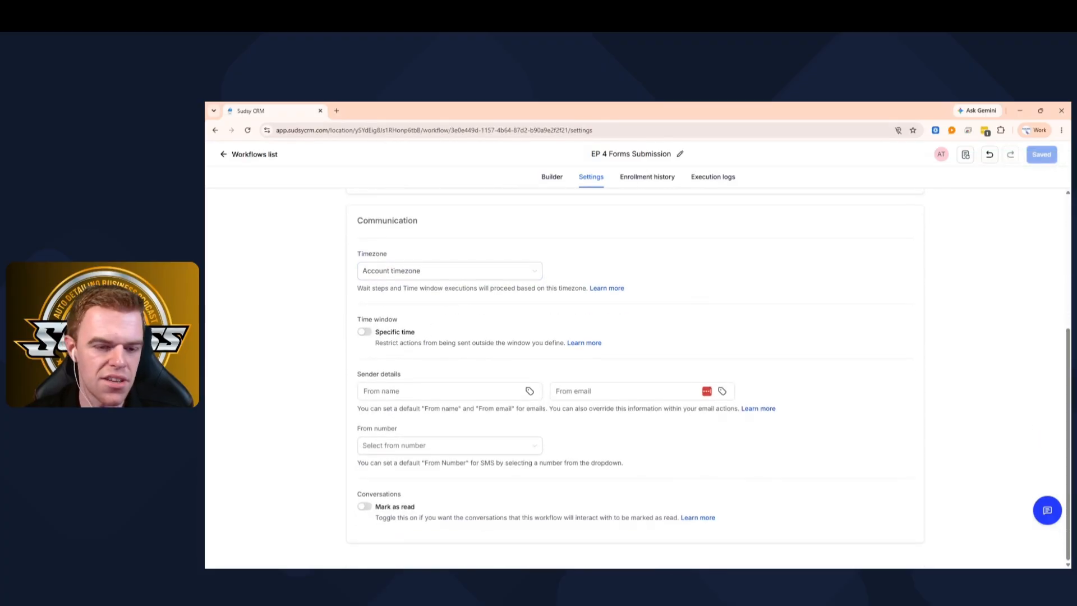
{"action": "left_click", "coordinate": [399, 447]}
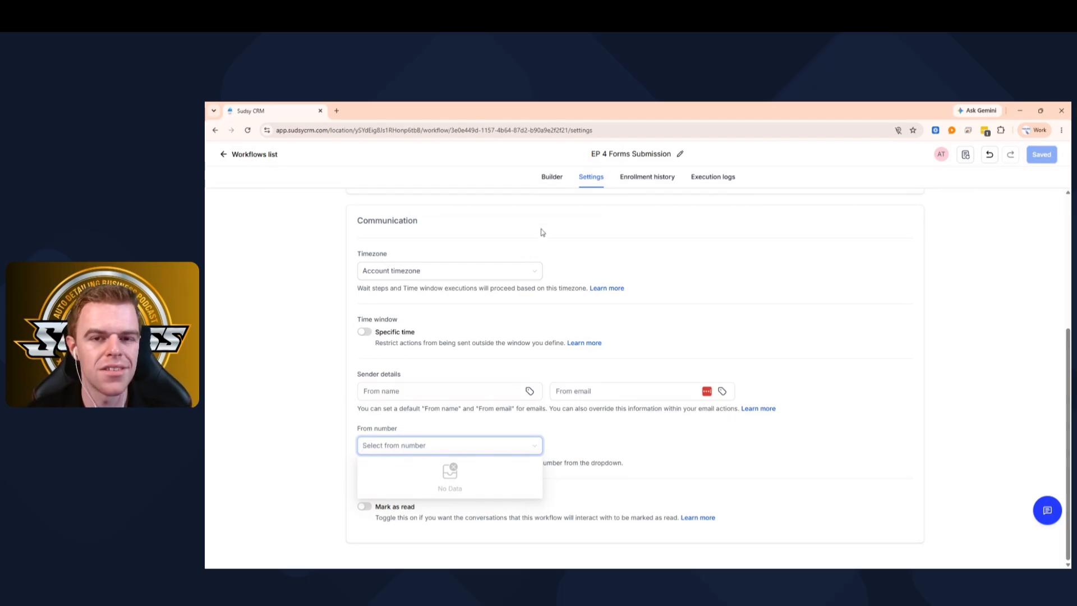
{"action": "left_click", "coordinate": [551, 178]}
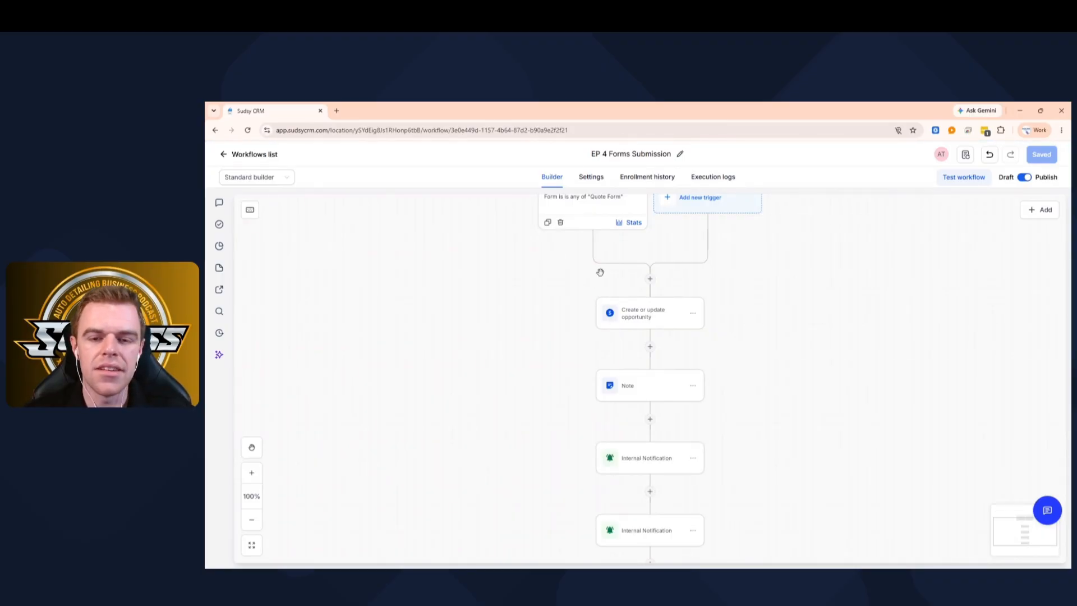
{"action": "scroll", "coordinate": [628, 305], "scroll_direction": "down", "scroll_amount": 4}
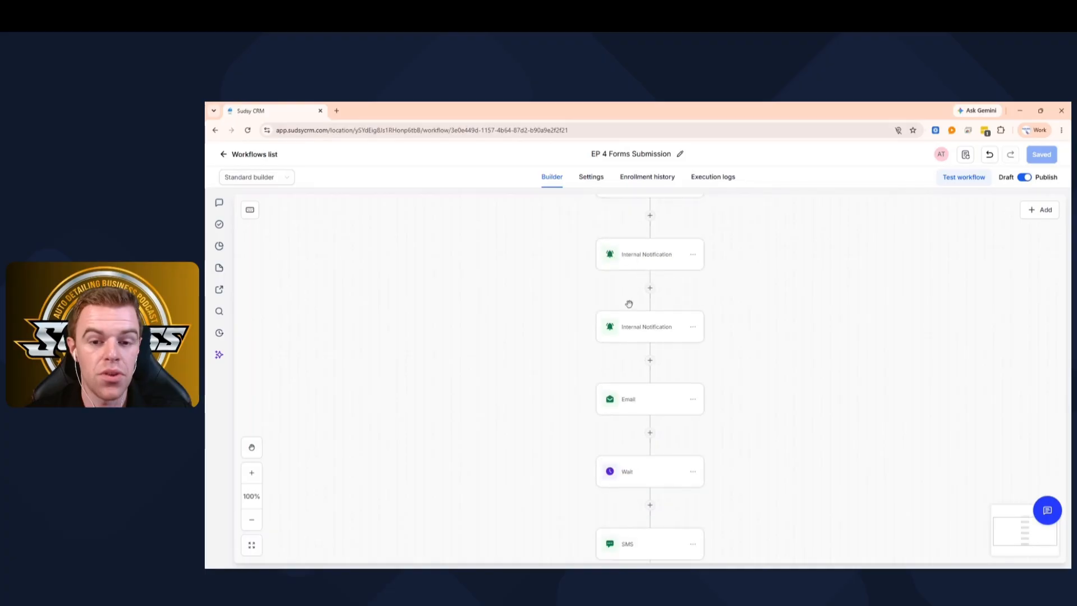
{"action": "scroll", "coordinate": [629, 304], "scroll_direction": "down", "scroll_amount": 2}
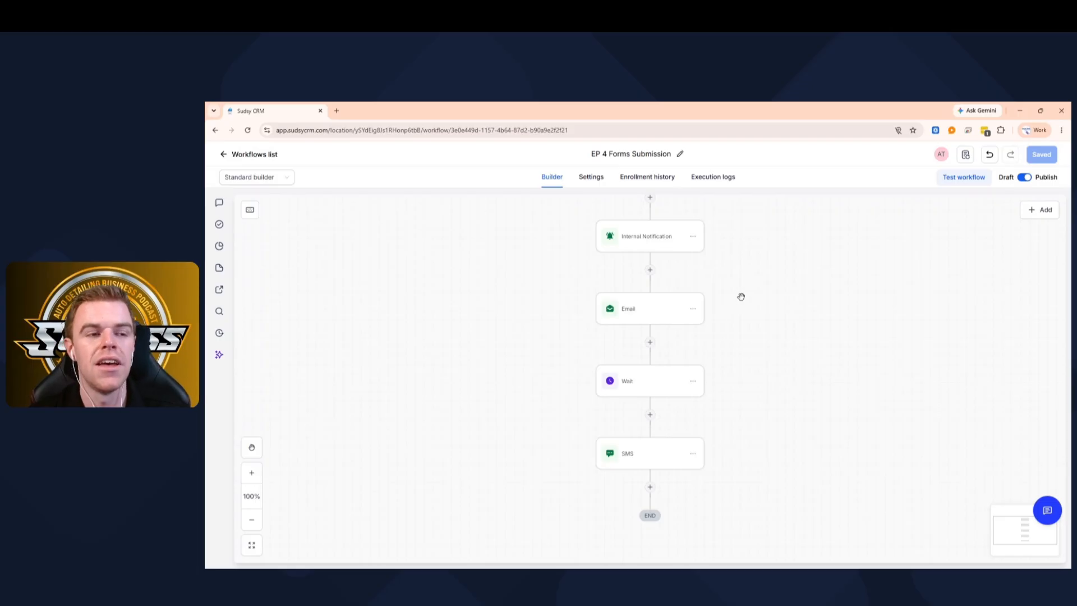
{"action": "scroll", "coordinate": [654, 247], "scroll_direction": "up", "scroll_amount": 7}
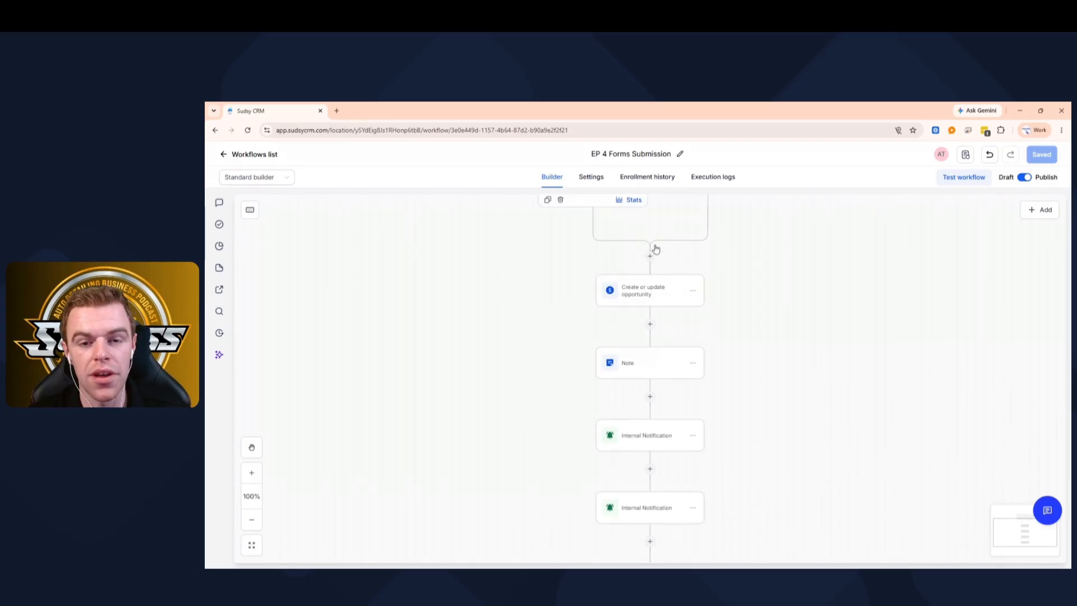
{"action": "scroll", "coordinate": [655, 249], "scroll_direction": "up", "scroll_amount": 2}
{"action": "scroll", "coordinate": [655, 249], "scroll_direction": "down", "scroll_amount": 3}
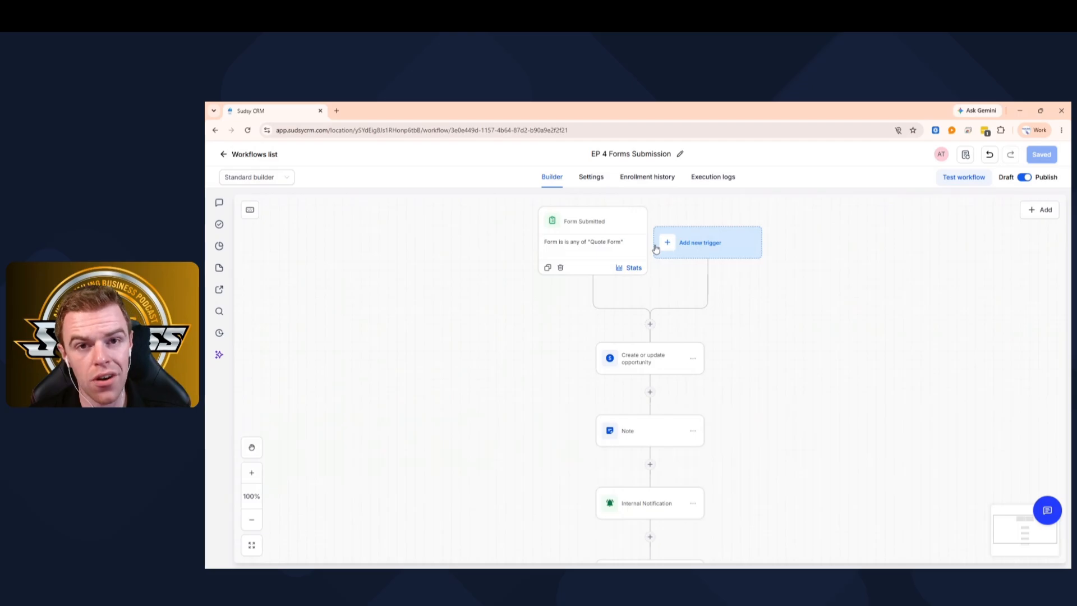